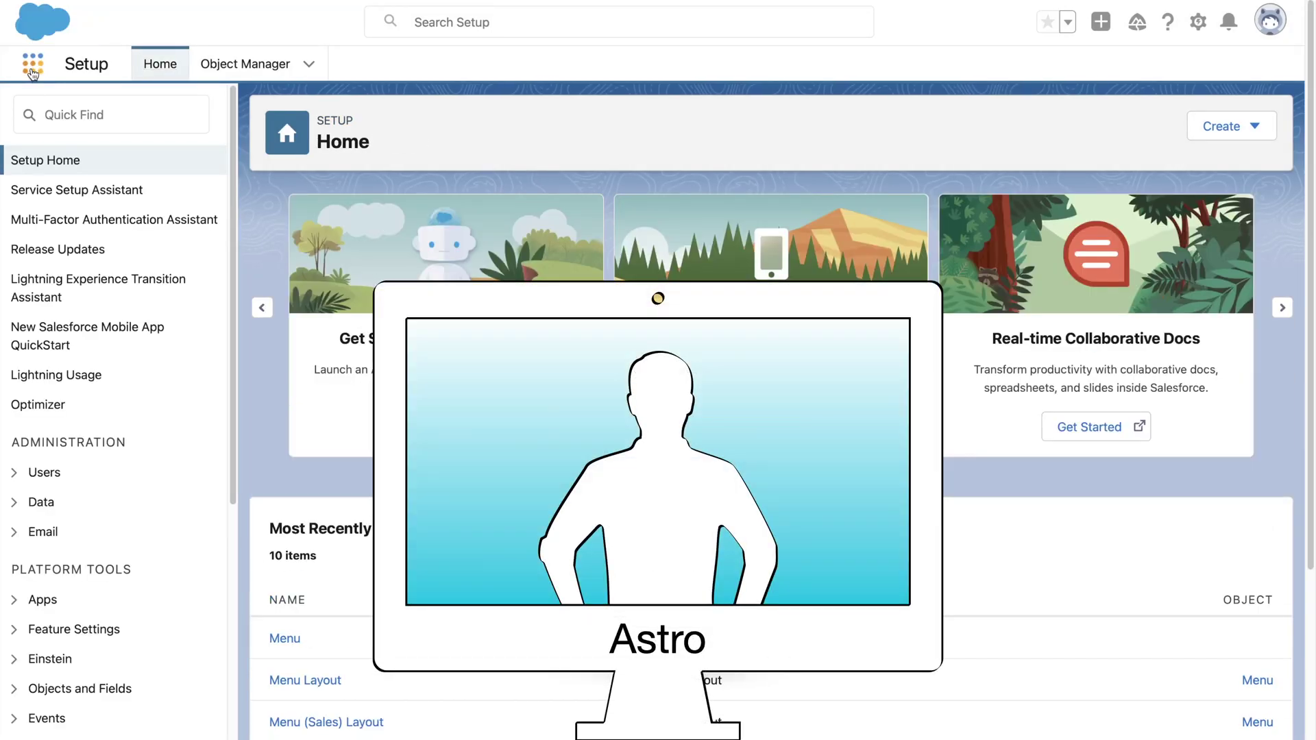
# Search 'Menu' in the App Launcher and open the Menus list view.
pyautogui.click(33, 64)
pyautogui.write('Menu')
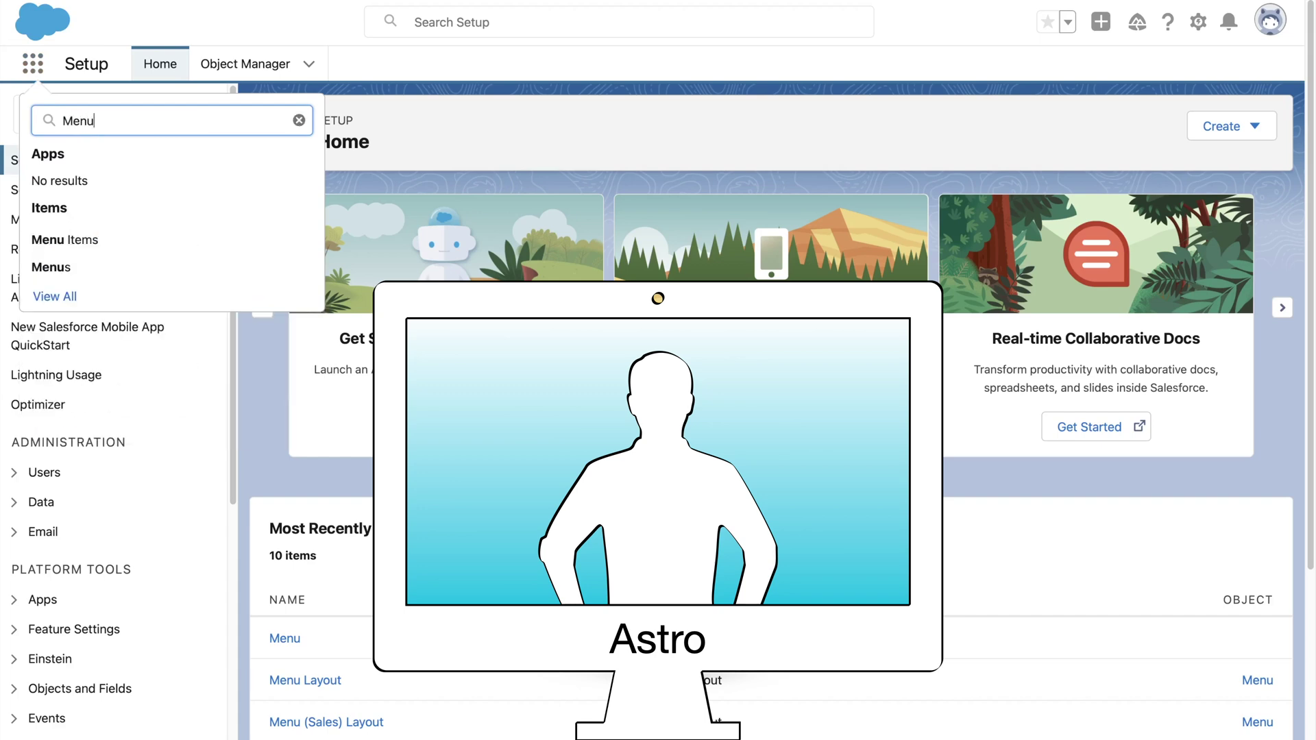
pyautogui.click(52, 266)
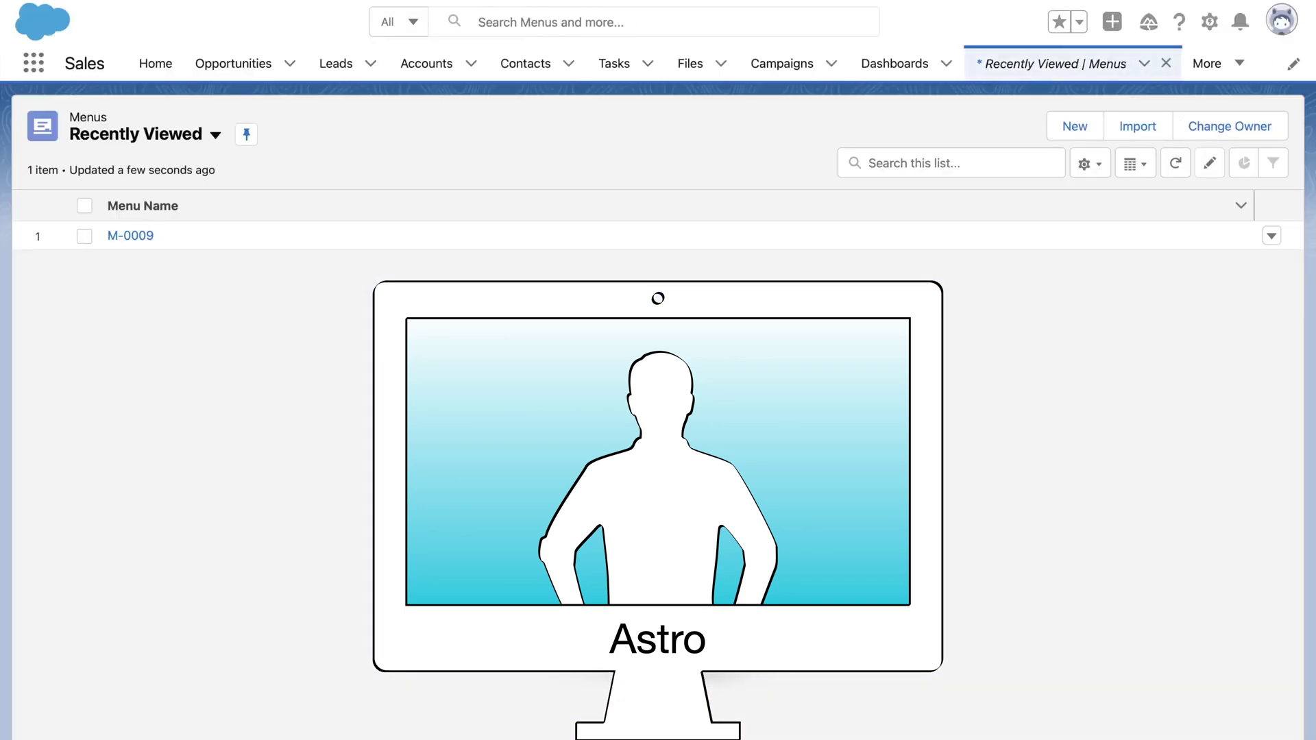
# Open Lunch Menu record M-0009, review its Related and Details tabs, then open the Setup menu.
pyautogui.click(131, 236)
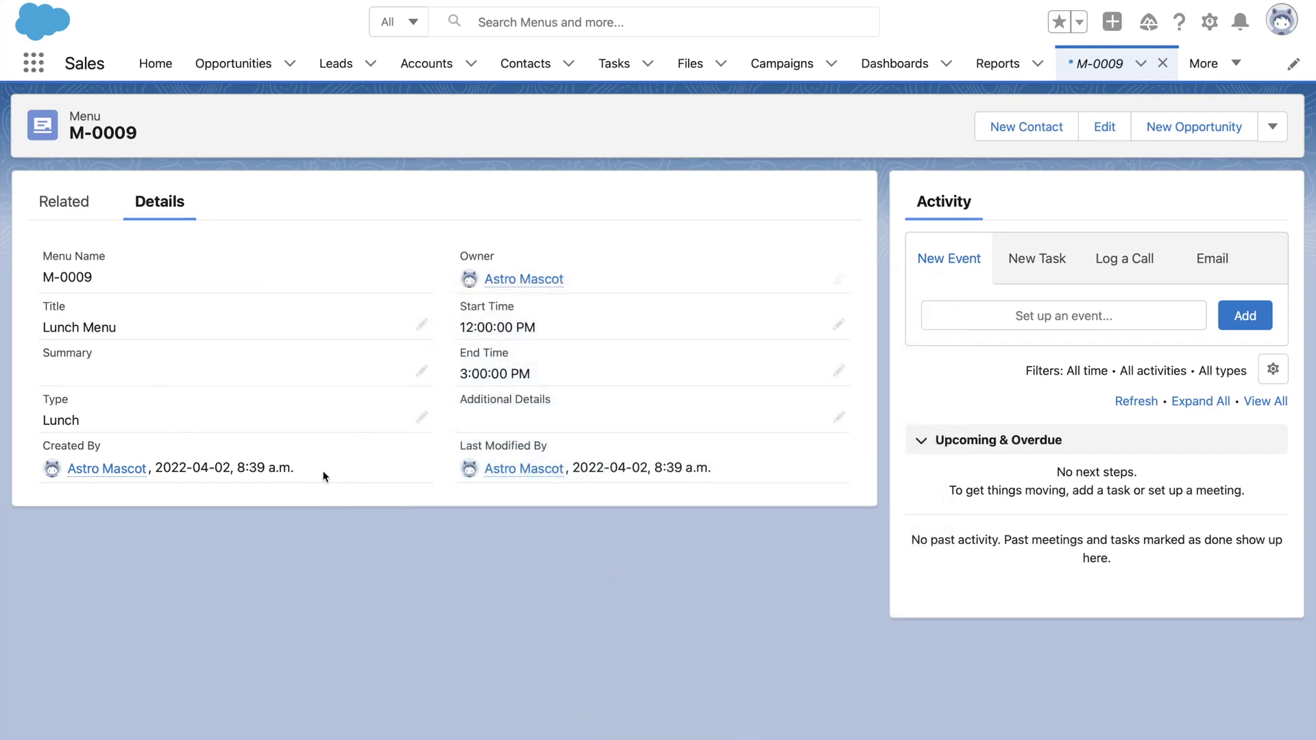
pyautogui.click(73, 204)
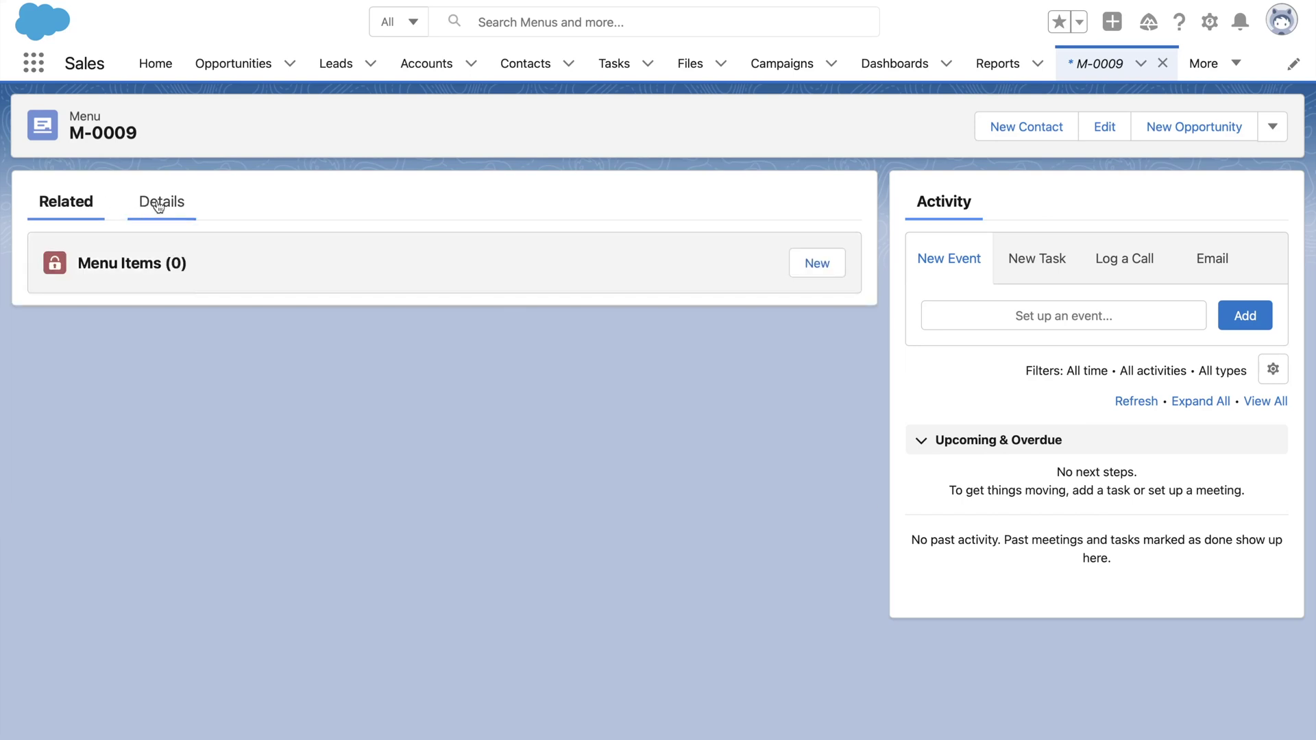
pyautogui.click(159, 205)
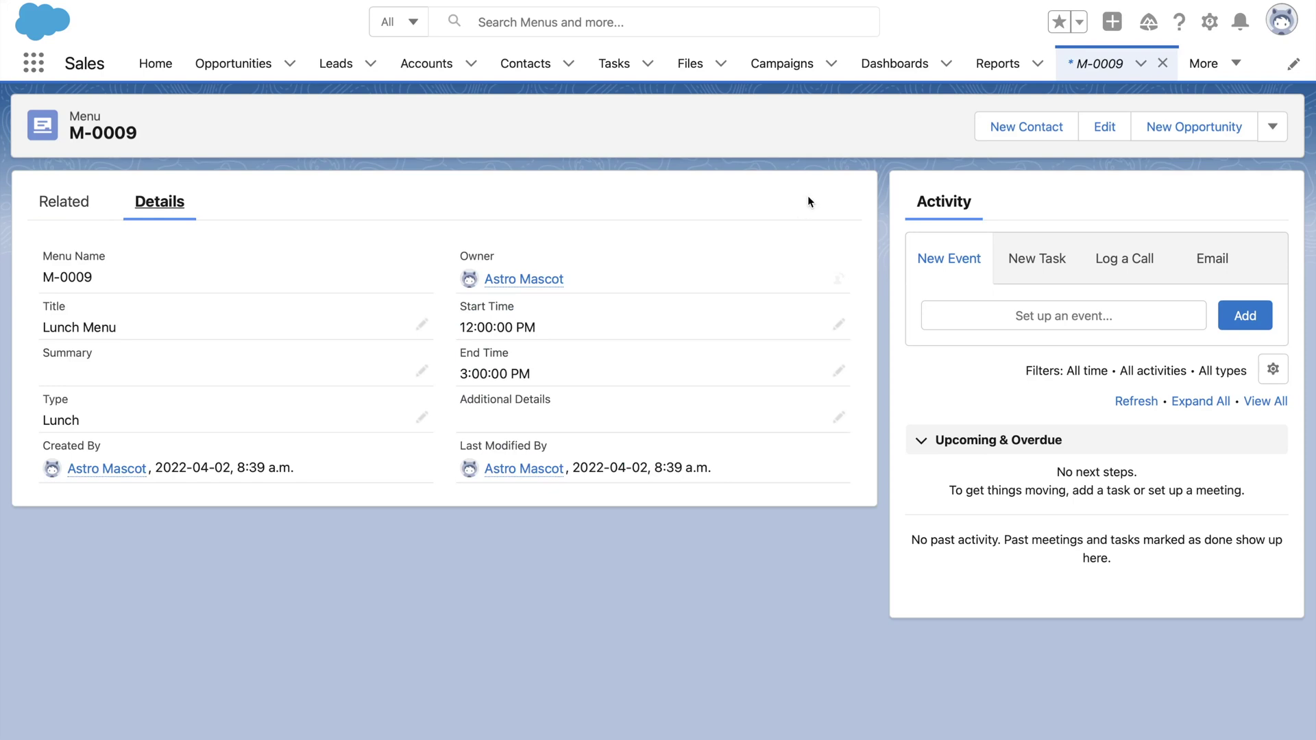
pyautogui.click(1216, 28)
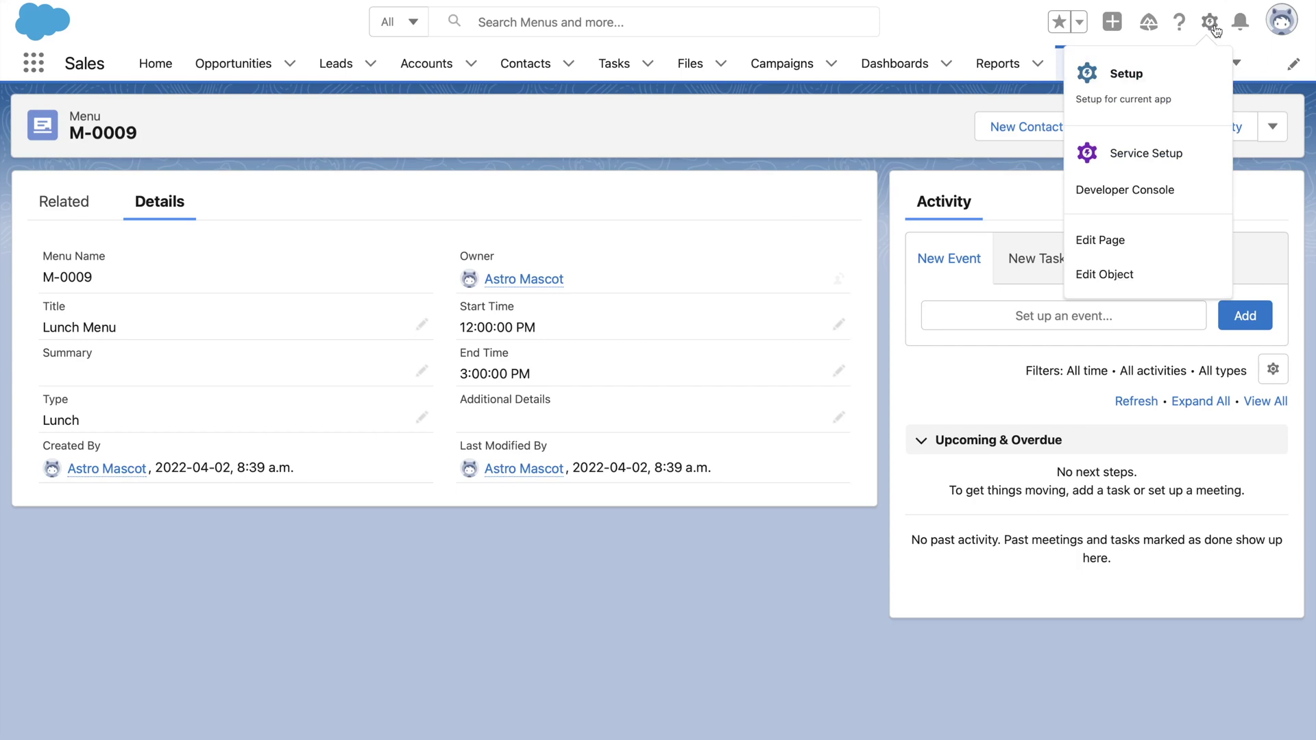
# Edit the Menu Record Page, dismiss the welcome panel, and keep the Desktop preview.
pyautogui.click(1112, 241)
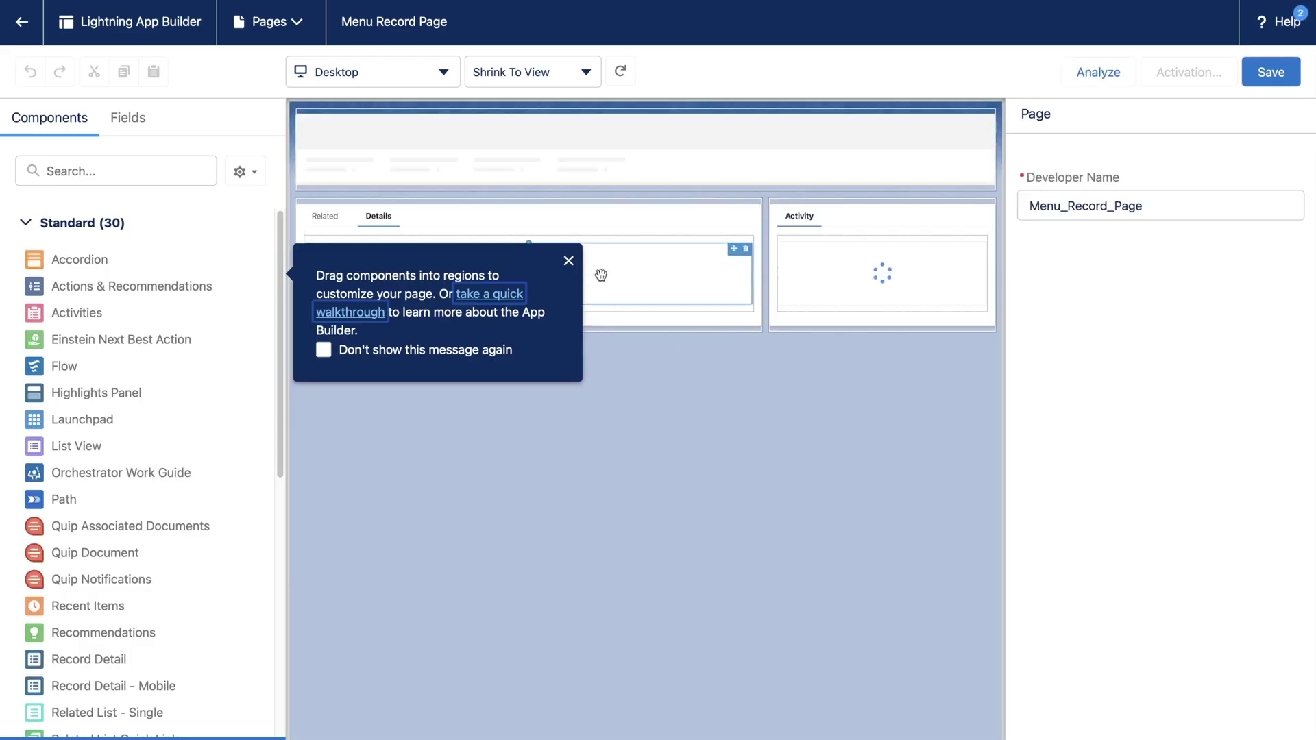
pyautogui.click(1229, 347)
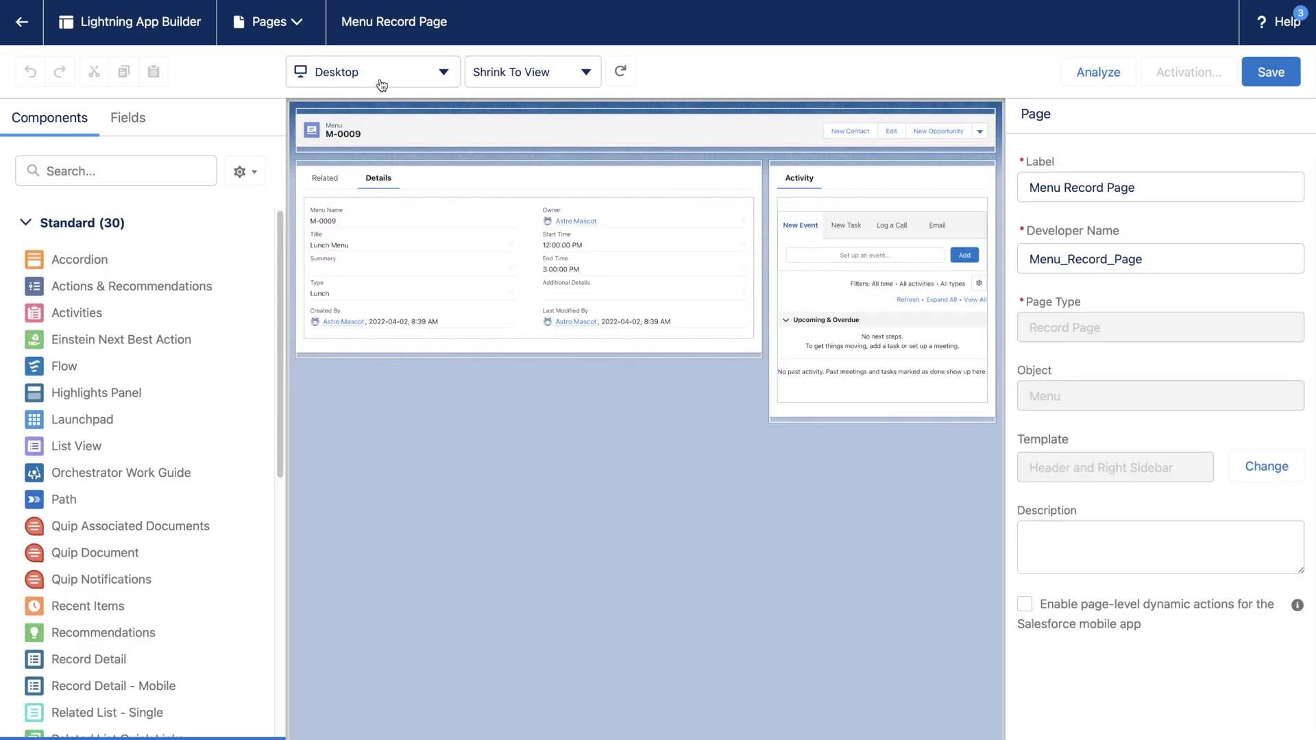
pyautogui.click(298, 26)
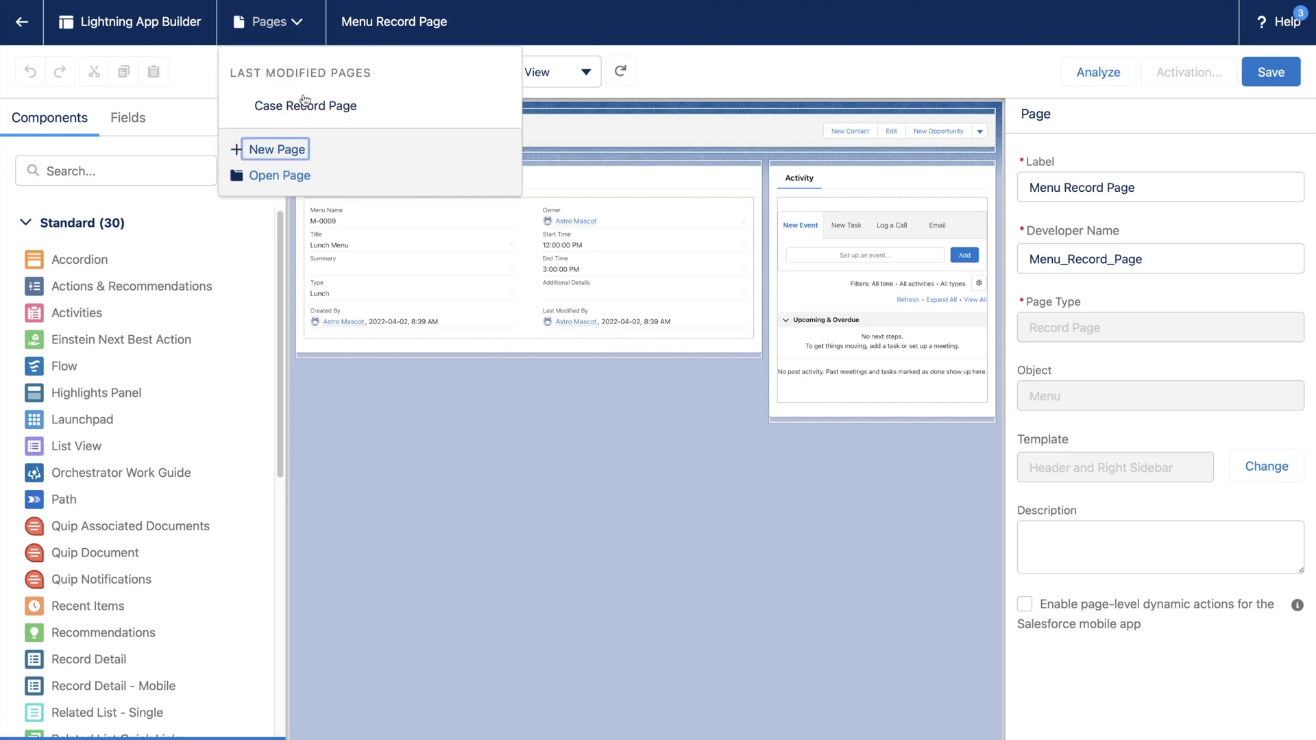
pyautogui.click(299, 31)
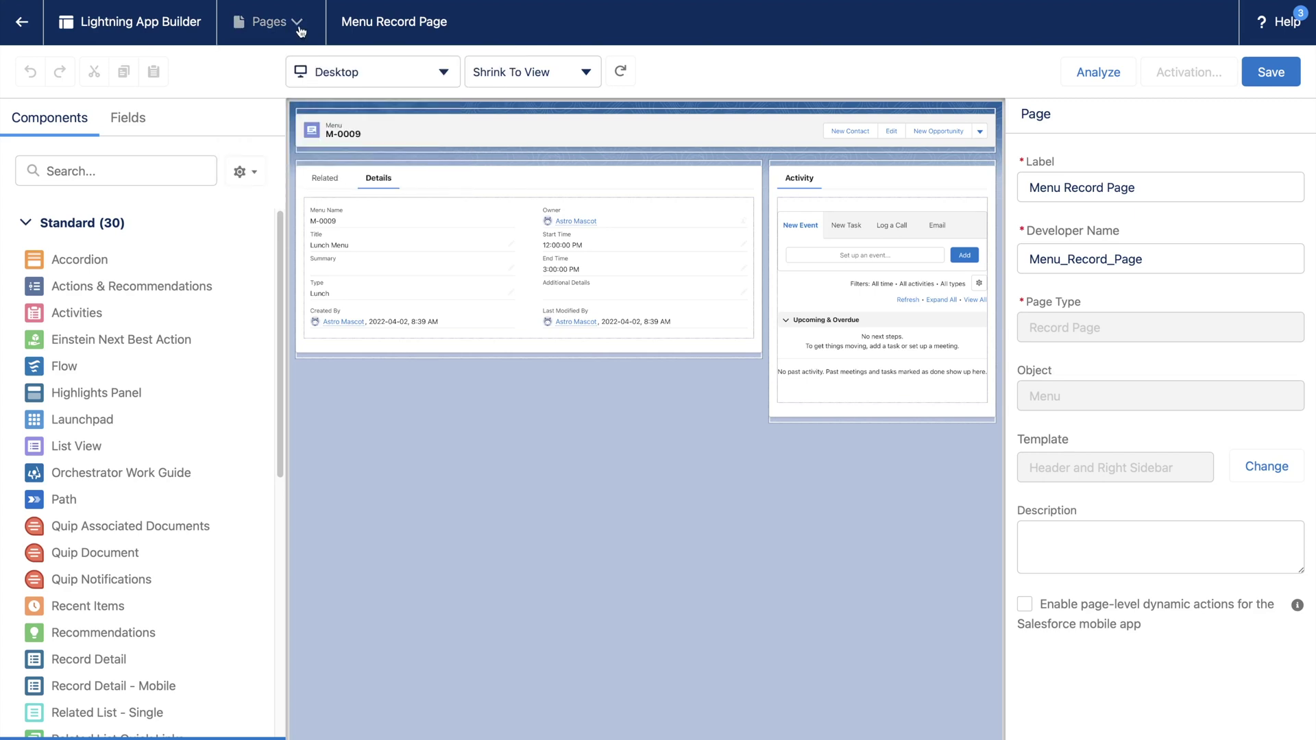
pyautogui.click(450, 77)
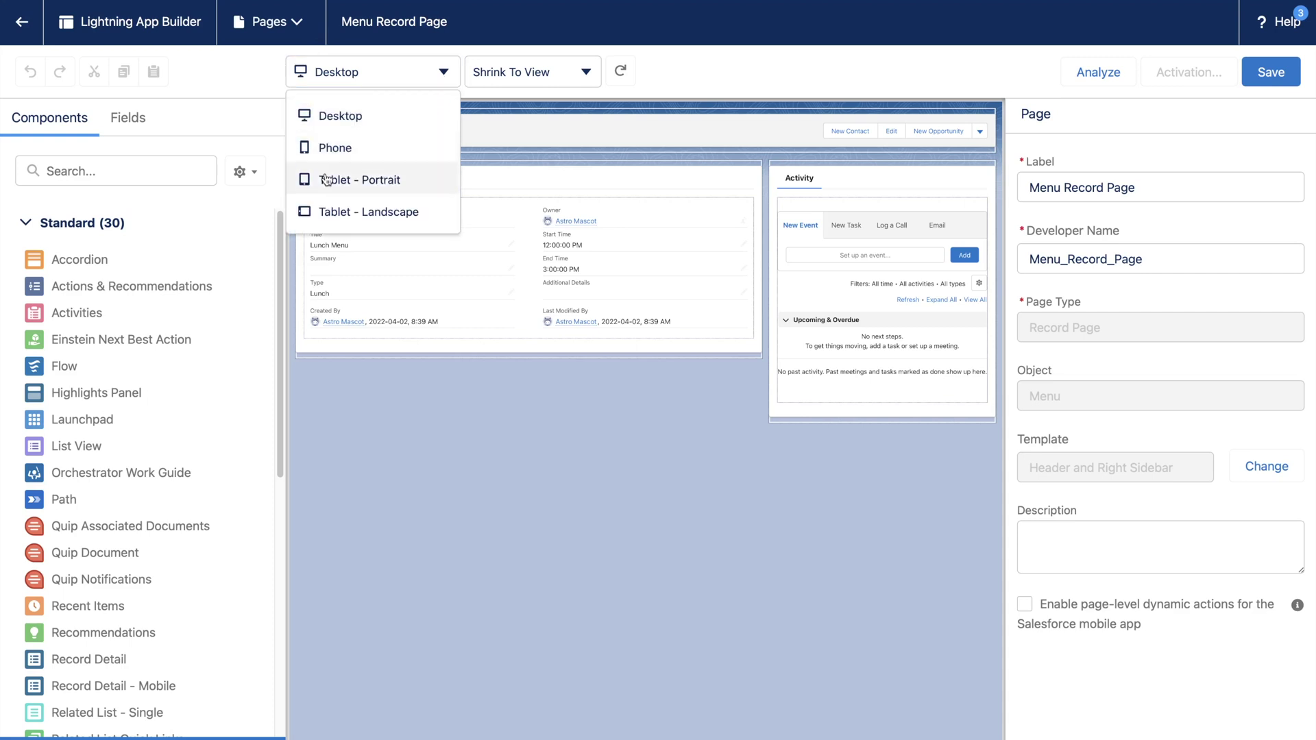
pyautogui.click(413, 122)
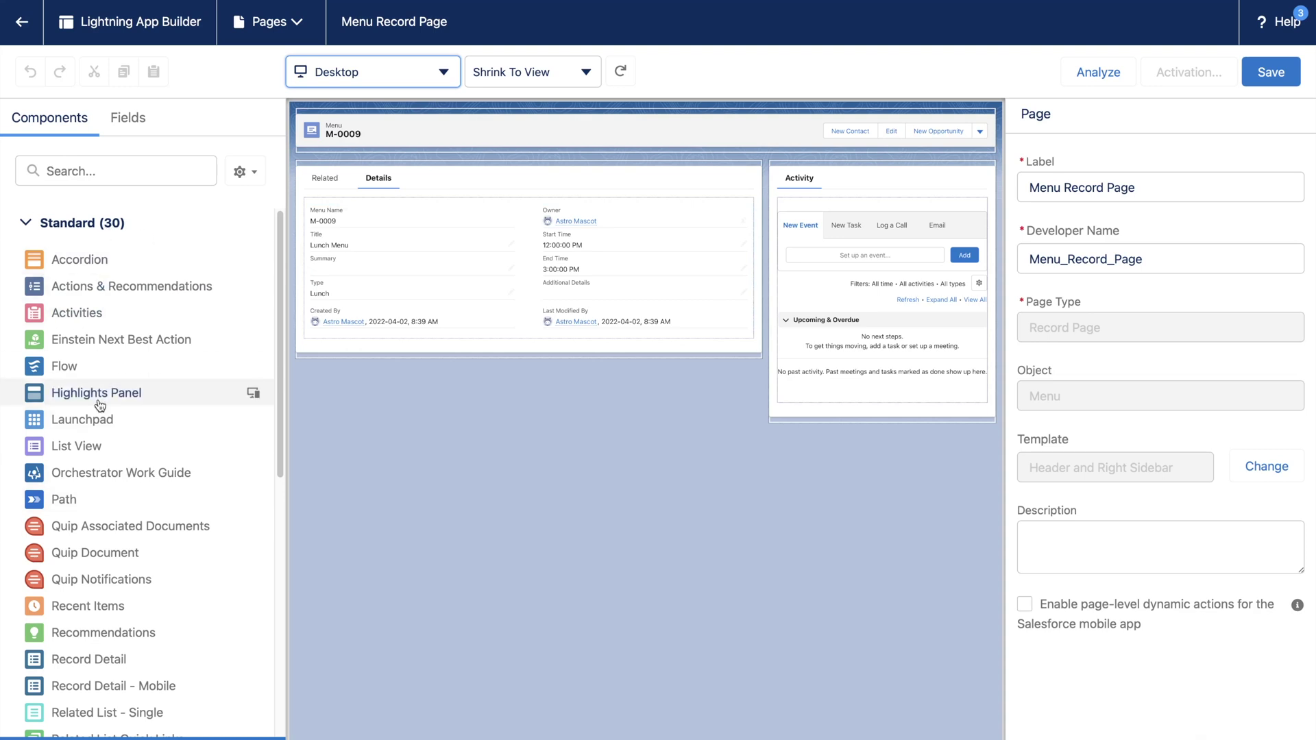
# Browse the Components list, collapsing and re-expanding the Custom section.
pyautogui.scroll(-10, 102, 409)
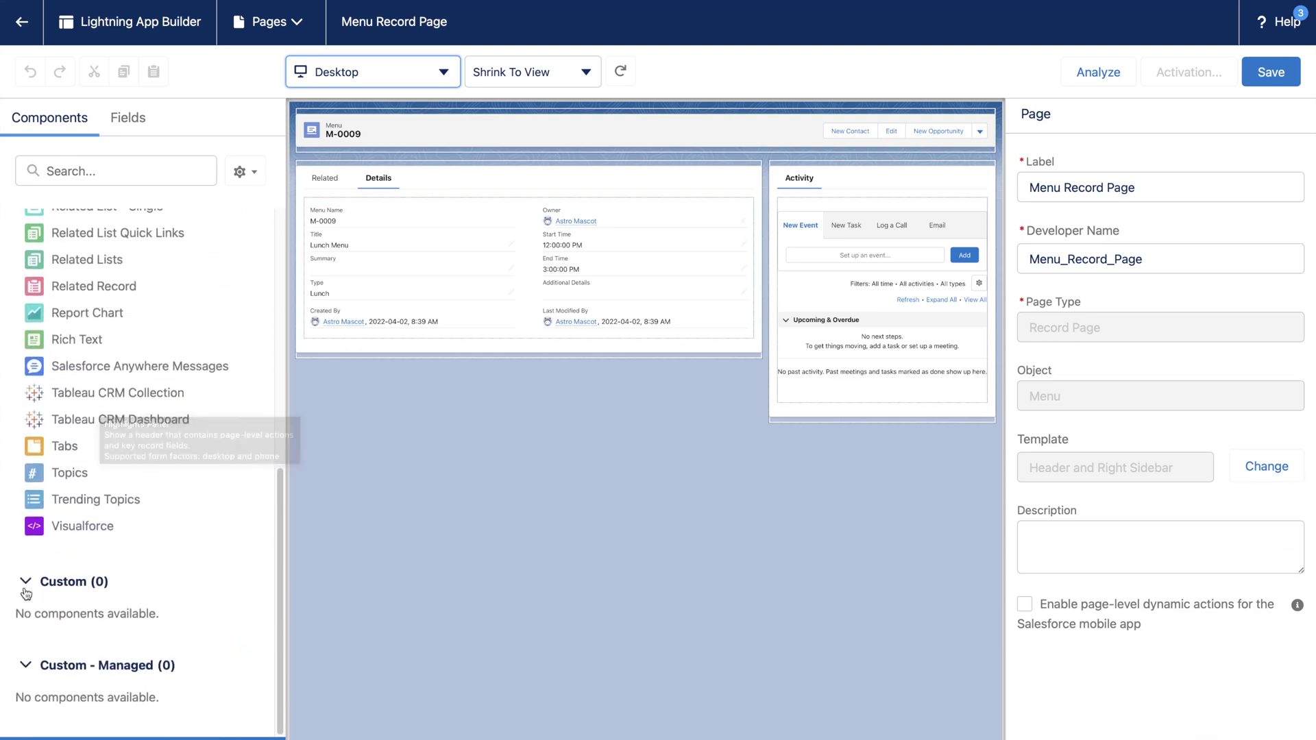
pyautogui.click(26, 574)
pyautogui.click(26, 609)
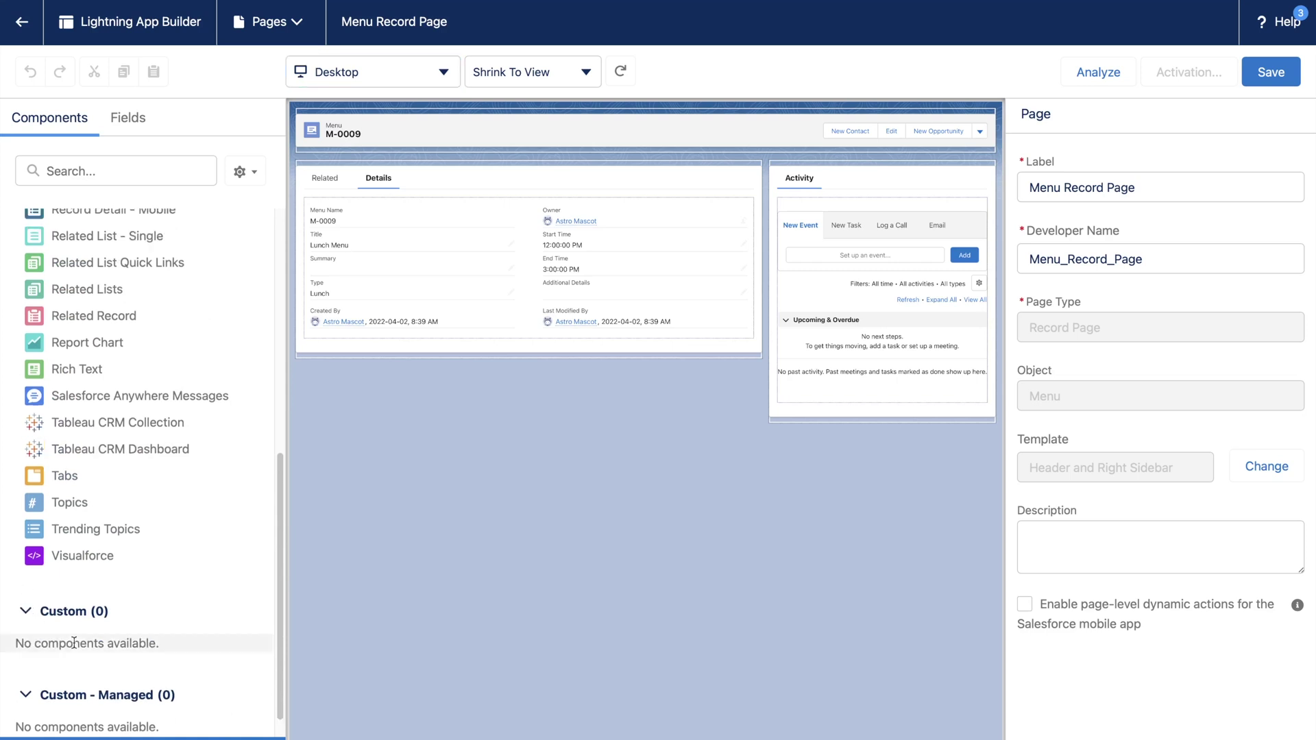
pyautogui.scroll(-1, 84, 654)
pyautogui.scroll(10, 85, 660)
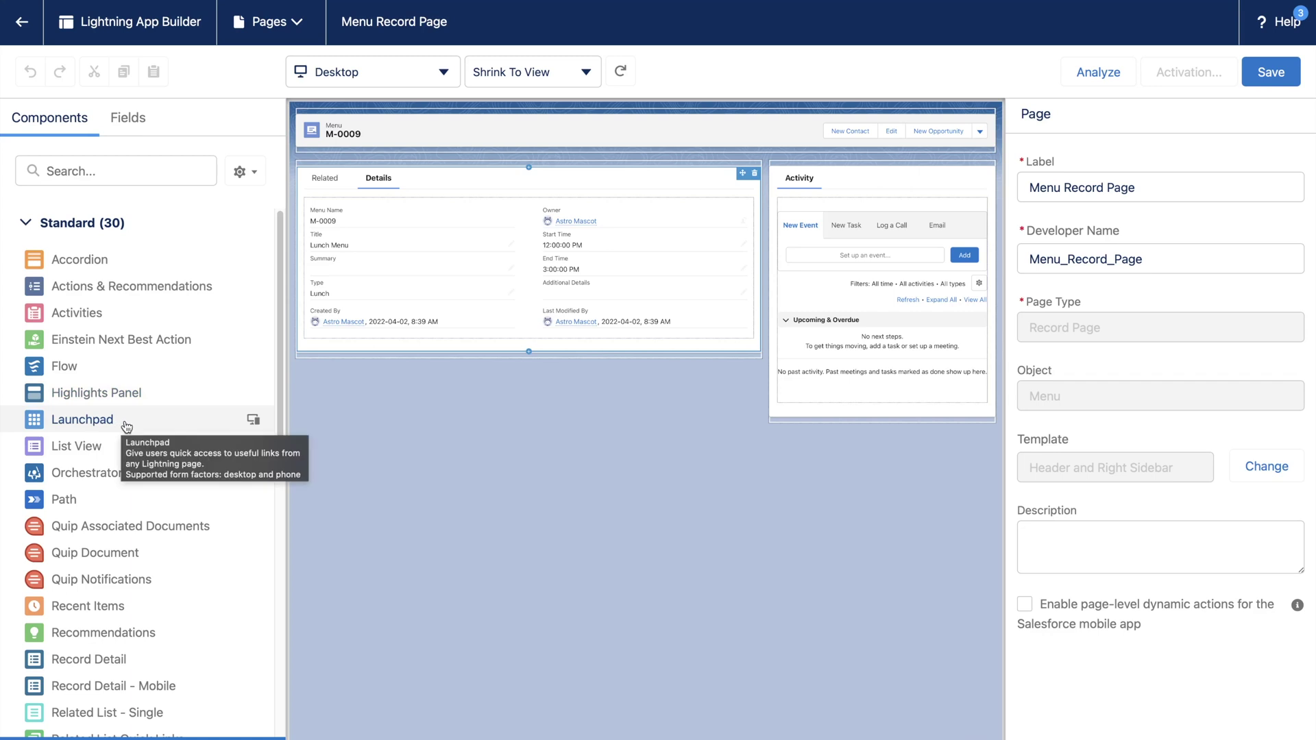
# Place a Launchpad below Details, titled 'Quick Links', with Menus and Items selected.
pyautogui.moveTo(96, 421); pyautogui.dragTo(352, 353)
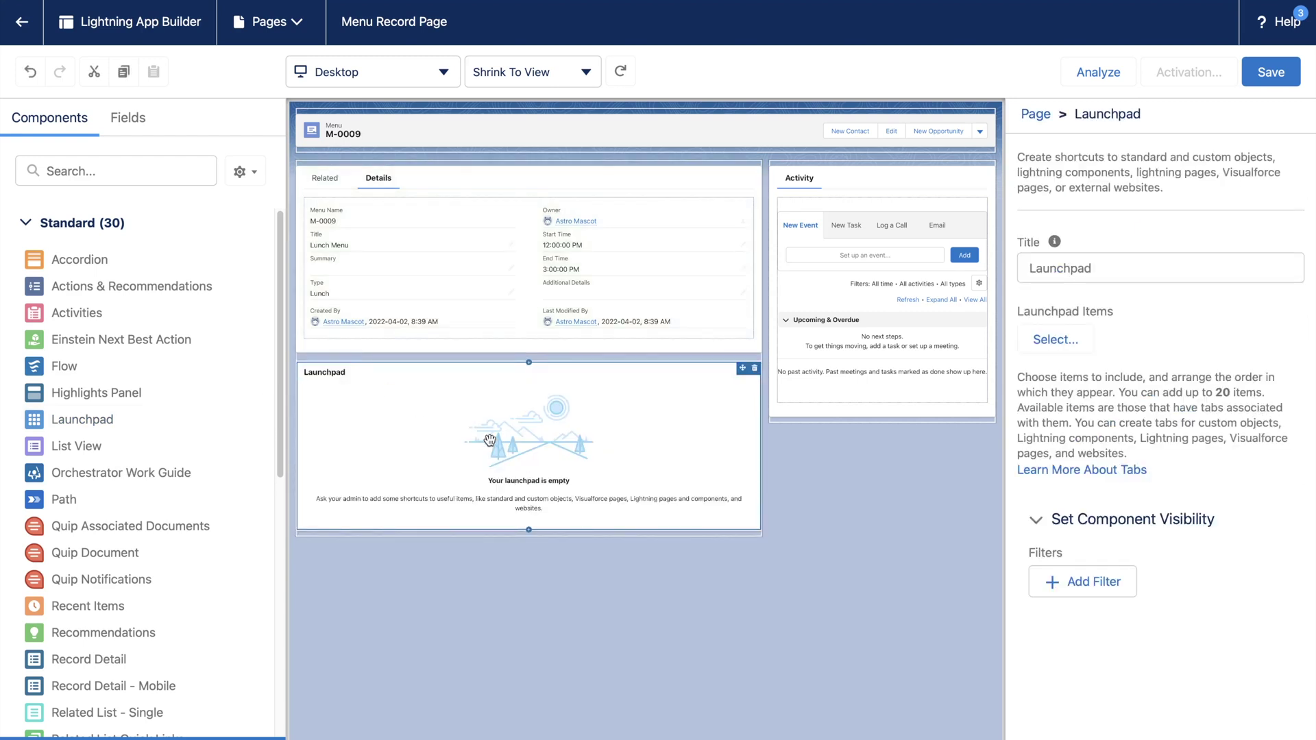
pyautogui.click(1090, 266)
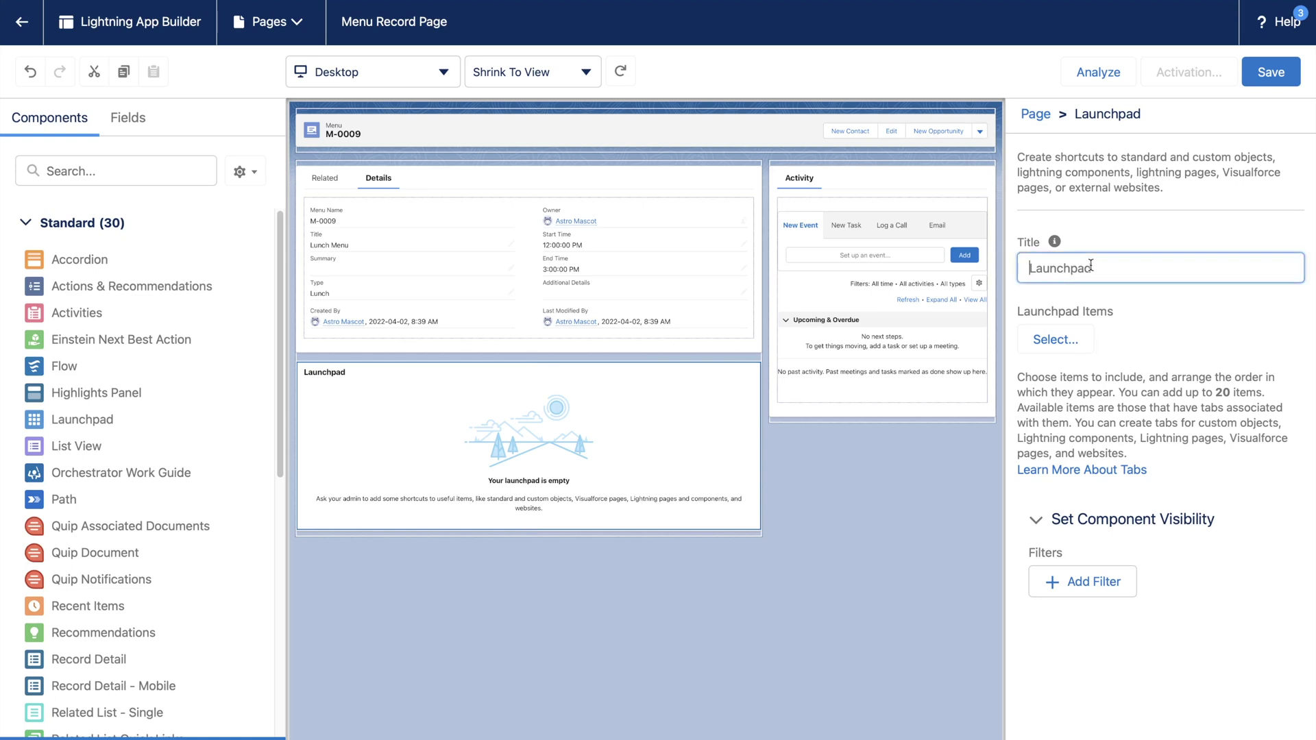
pyautogui.press('super+a')
pyautogui.write('Quick Links')
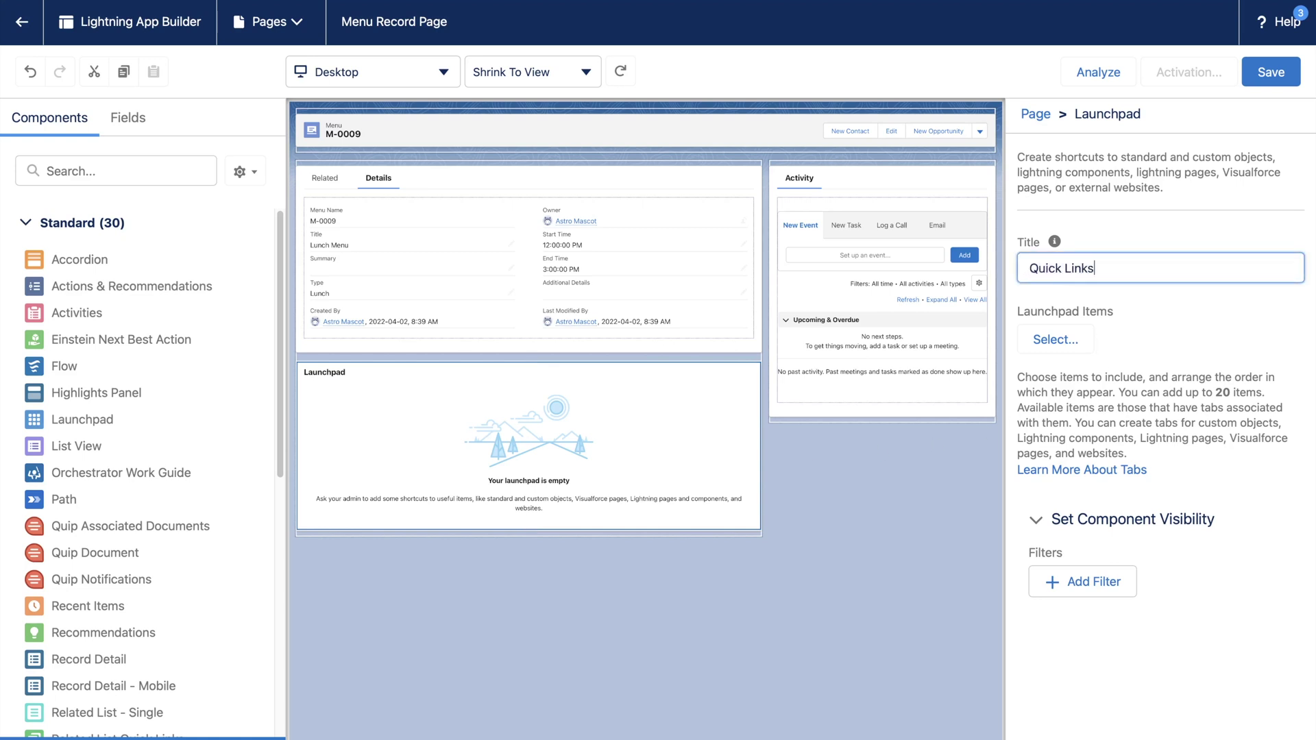
pyautogui.click(1067, 340)
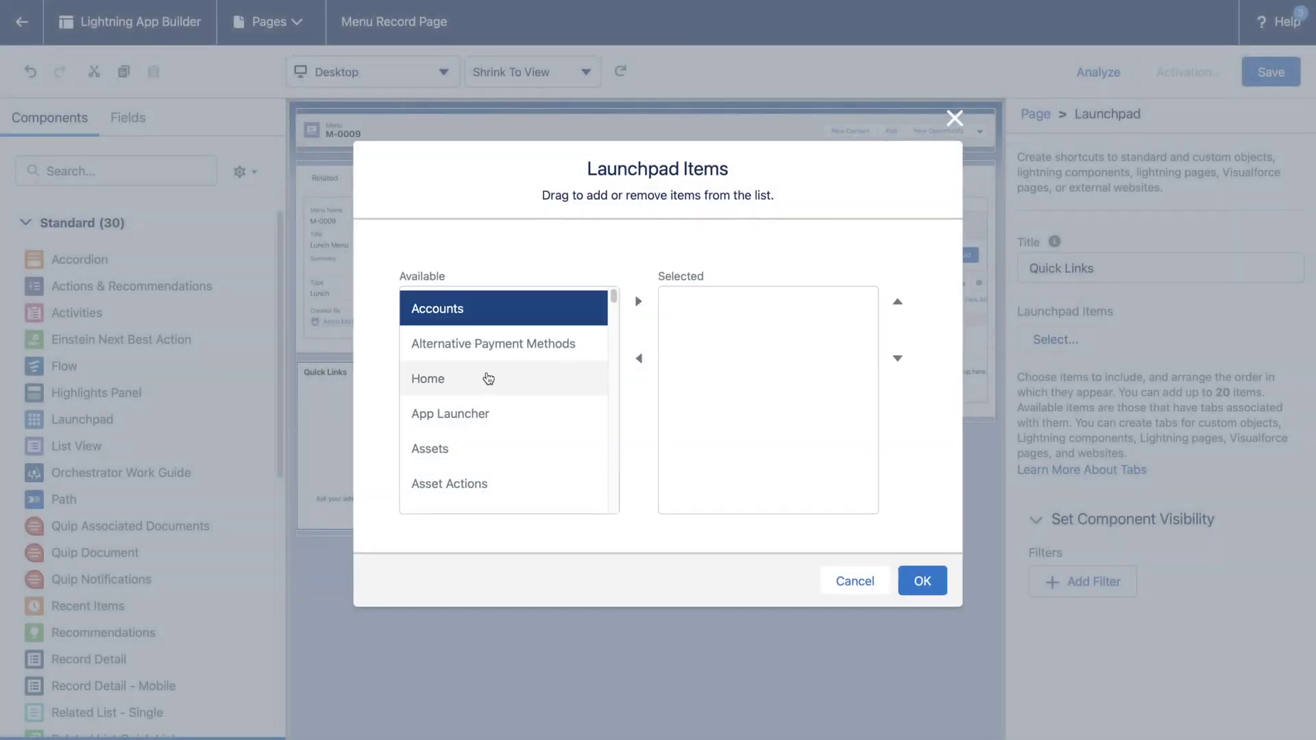
pyautogui.scroll(-15, 489, 378)
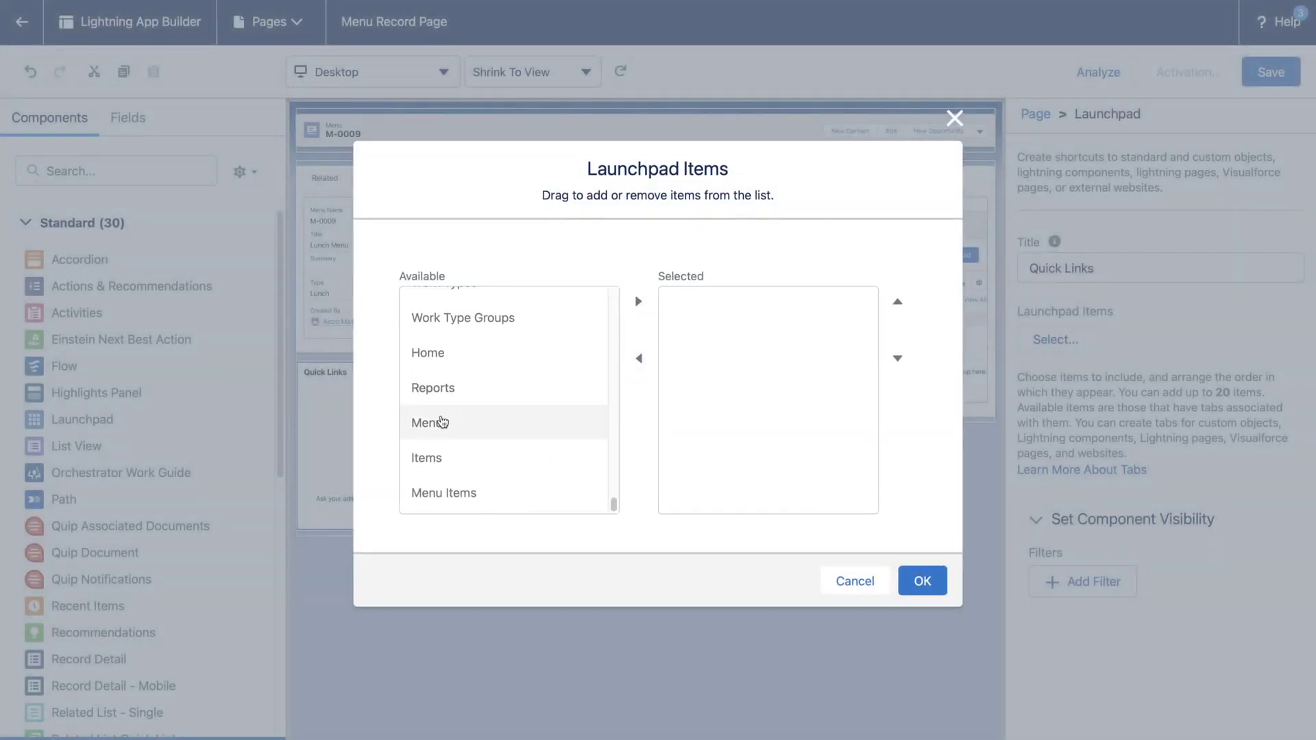
pyautogui.click(440, 423)
pyautogui.keyDown('shift'); pyautogui.click(442, 457); pyautogui.keyUp('shift')
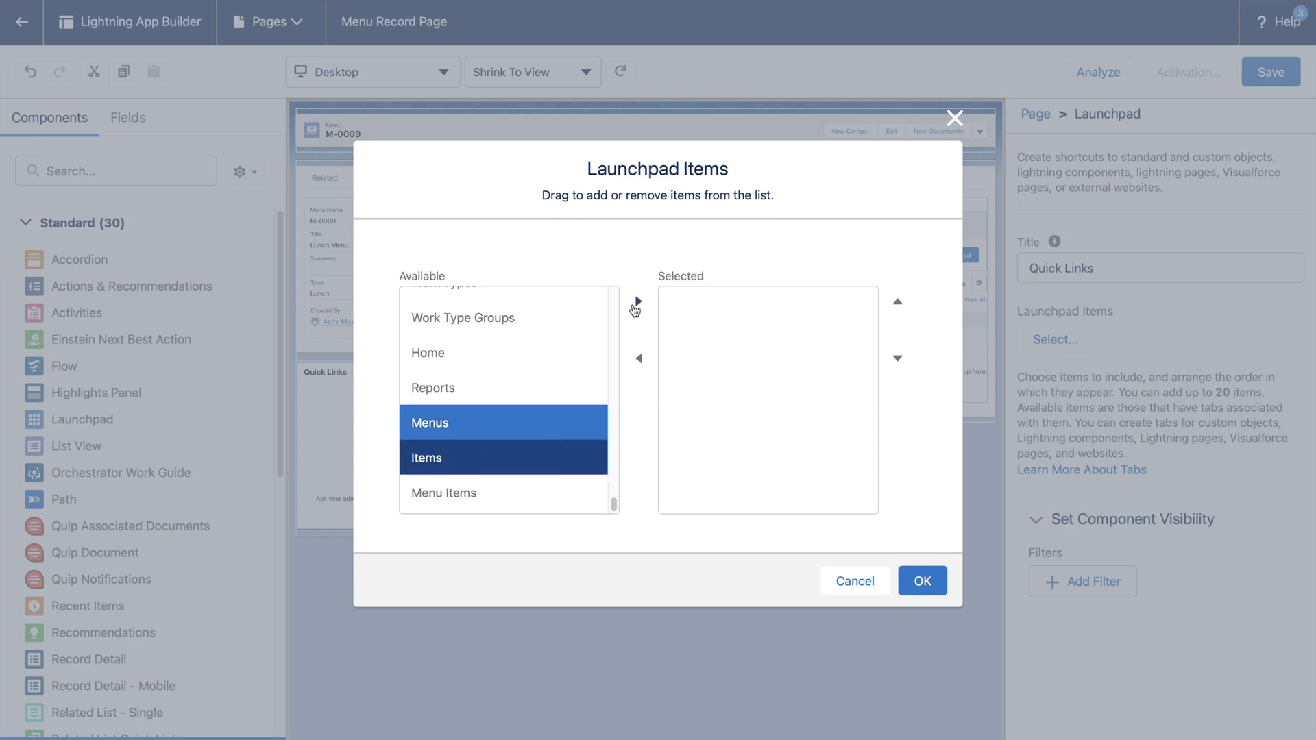
pyautogui.click(636, 306)
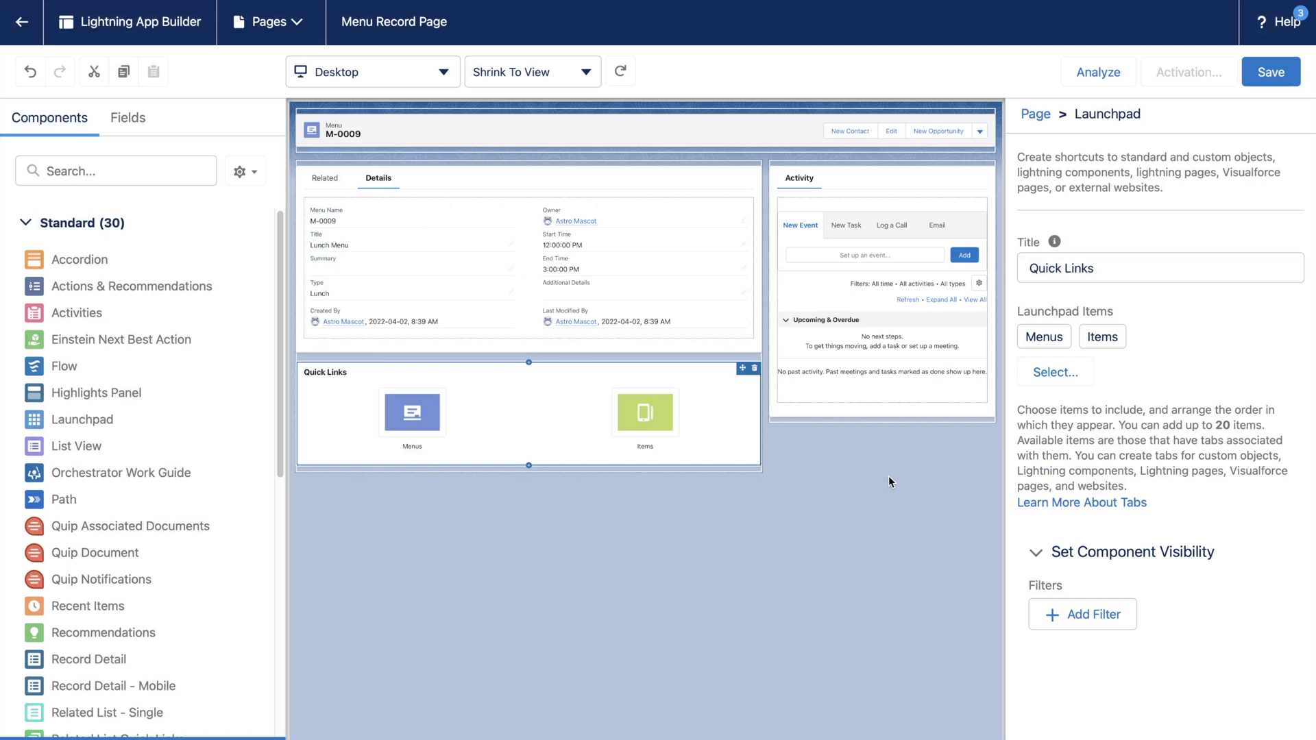
pyautogui.click(889, 482)
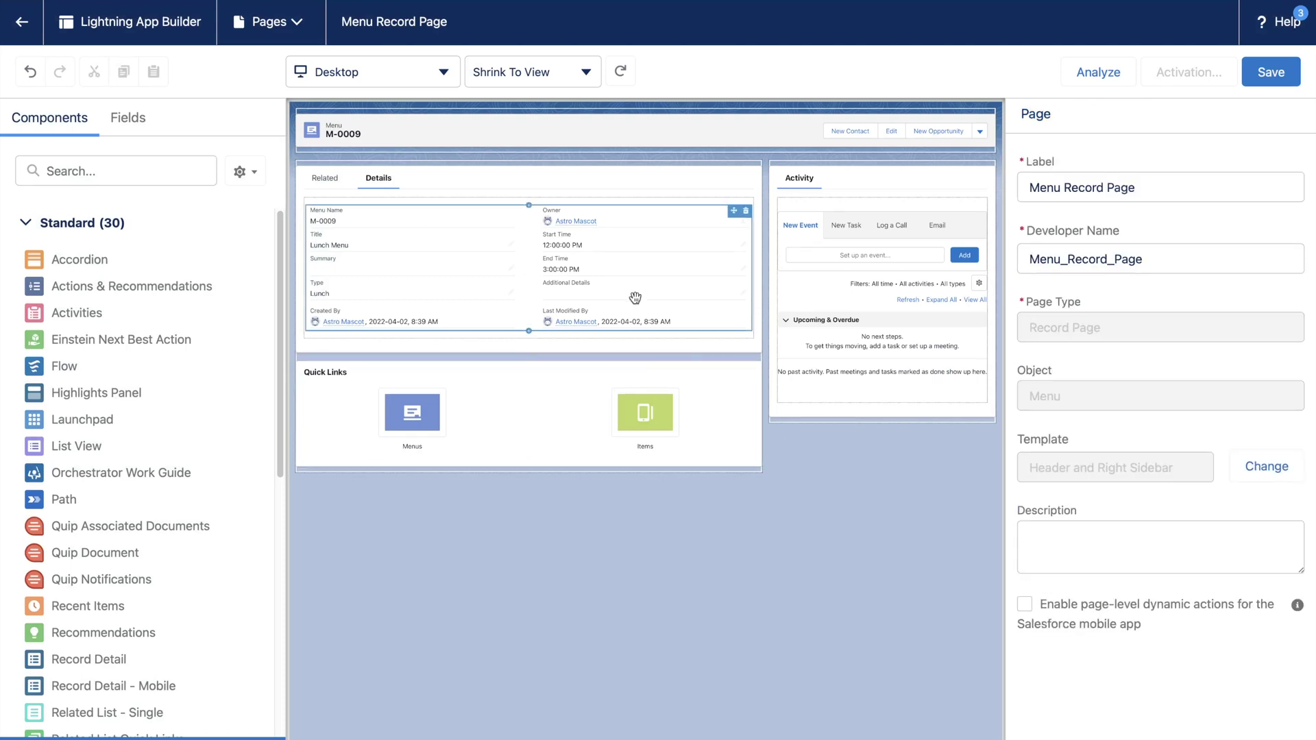
# Add a third tab with the custom label 'Chefs' to the tab set, then preview it.
pyautogui.click(374, 180)
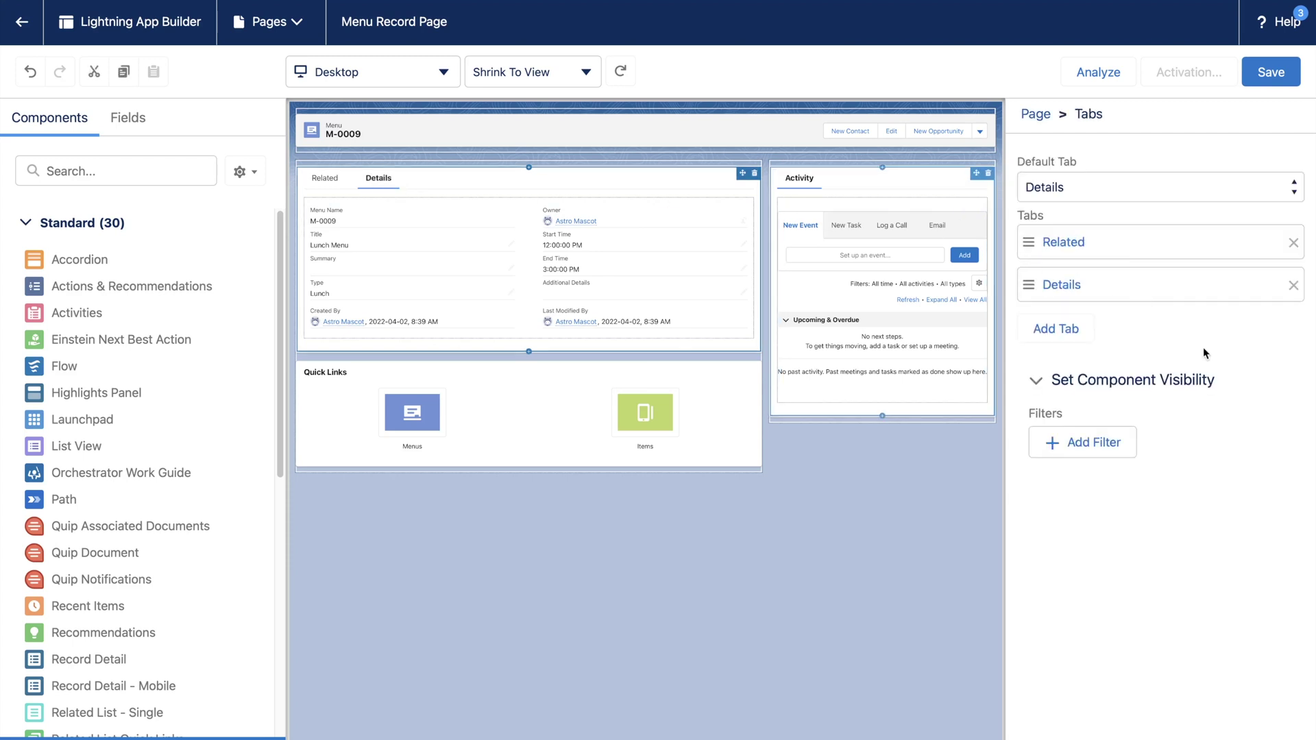
pyautogui.click(1053, 329)
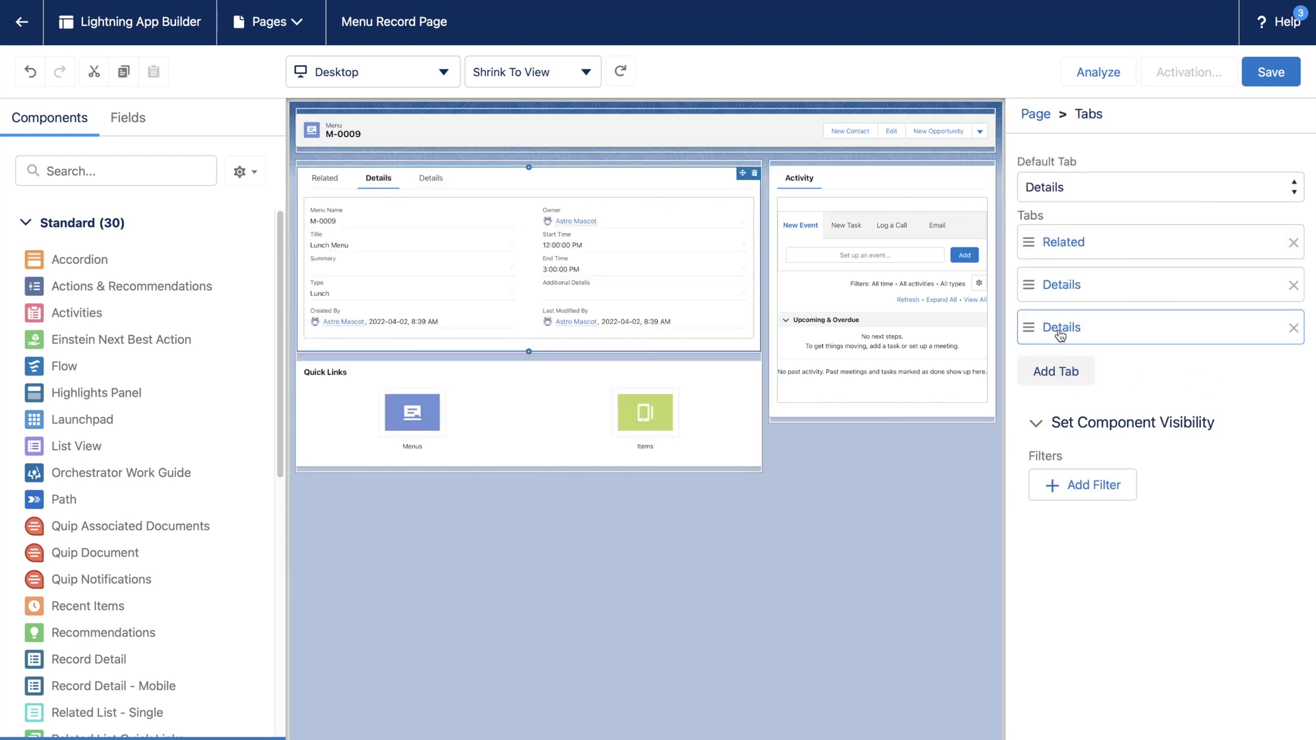
pyautogui.click(1062, 329)
pyautogui.click(777, 348)
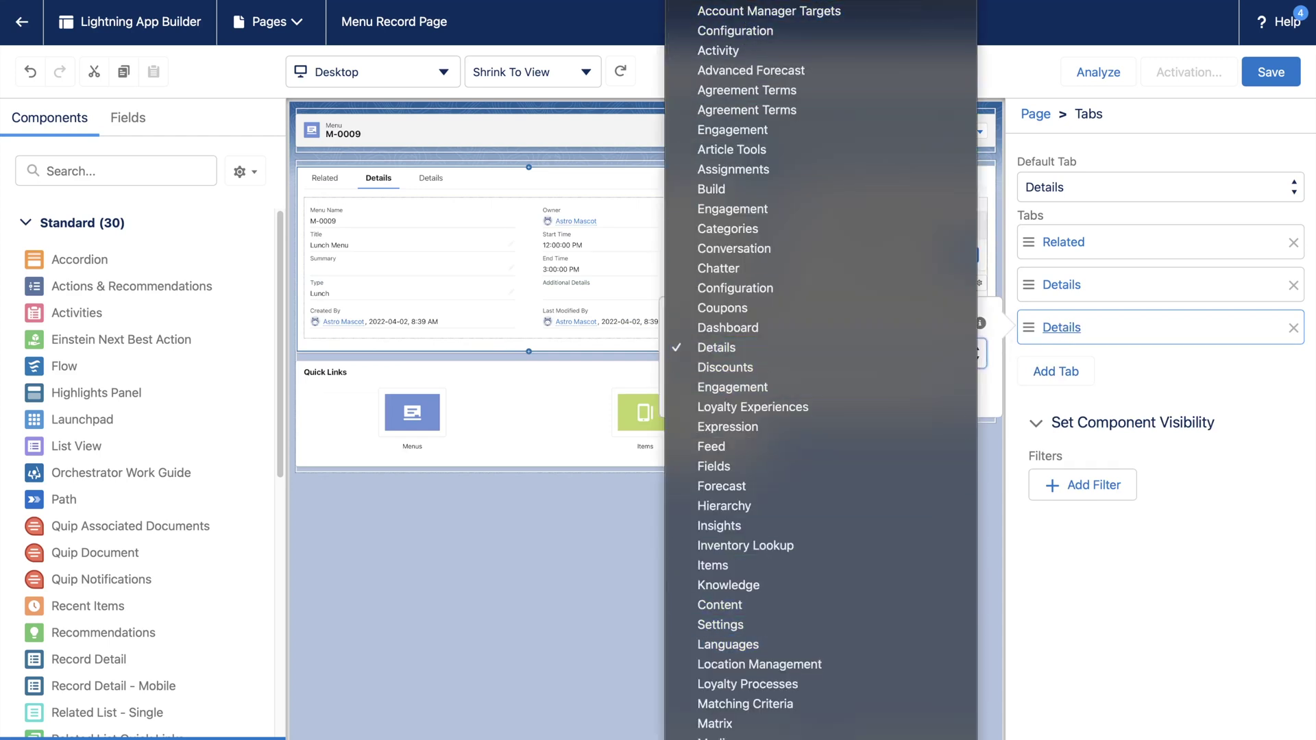
pyautogui.click(744, 50)
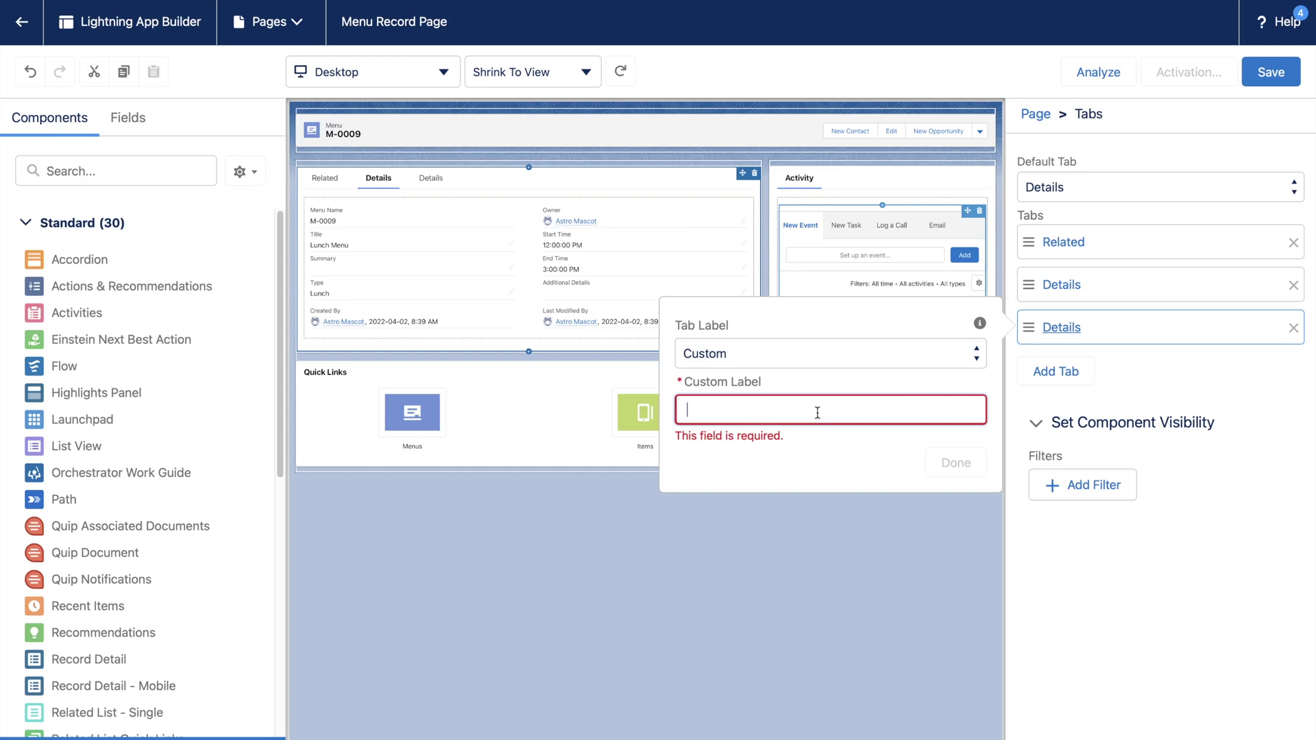
pyautogui.write('Chefs')
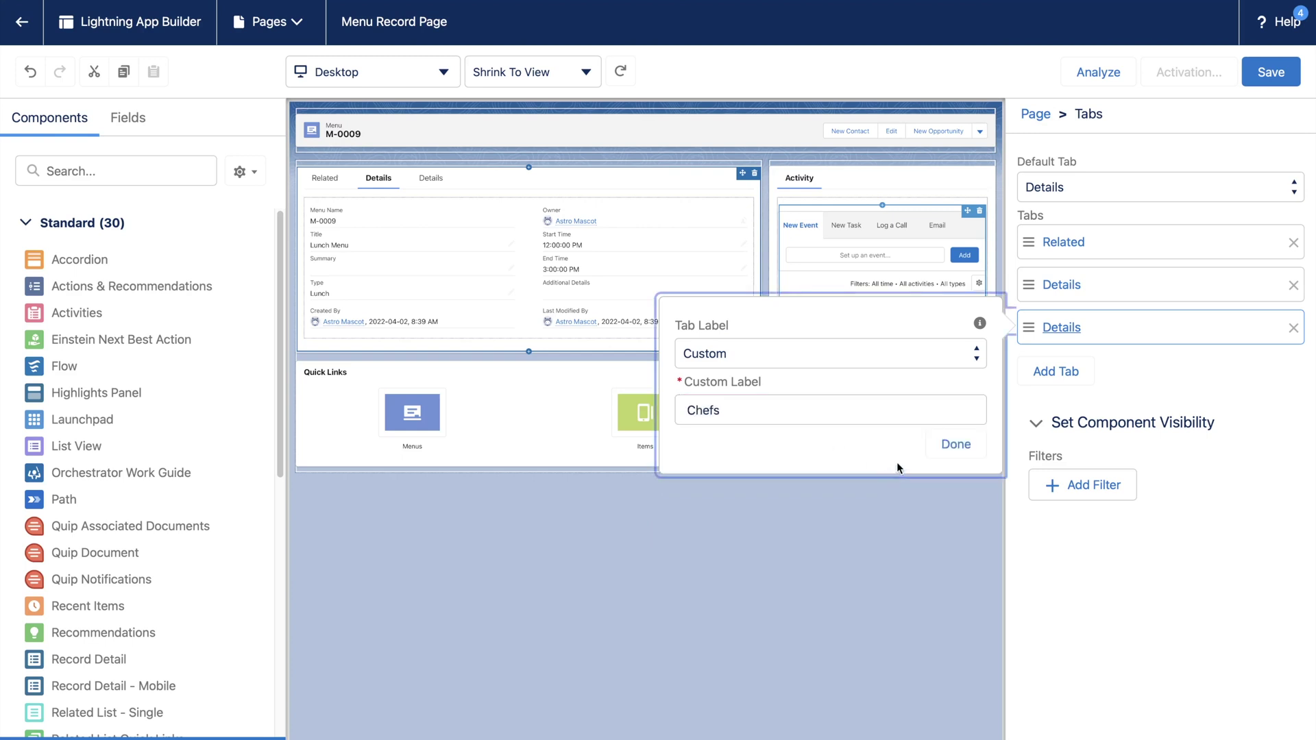
pyautogui.click(959, 458)
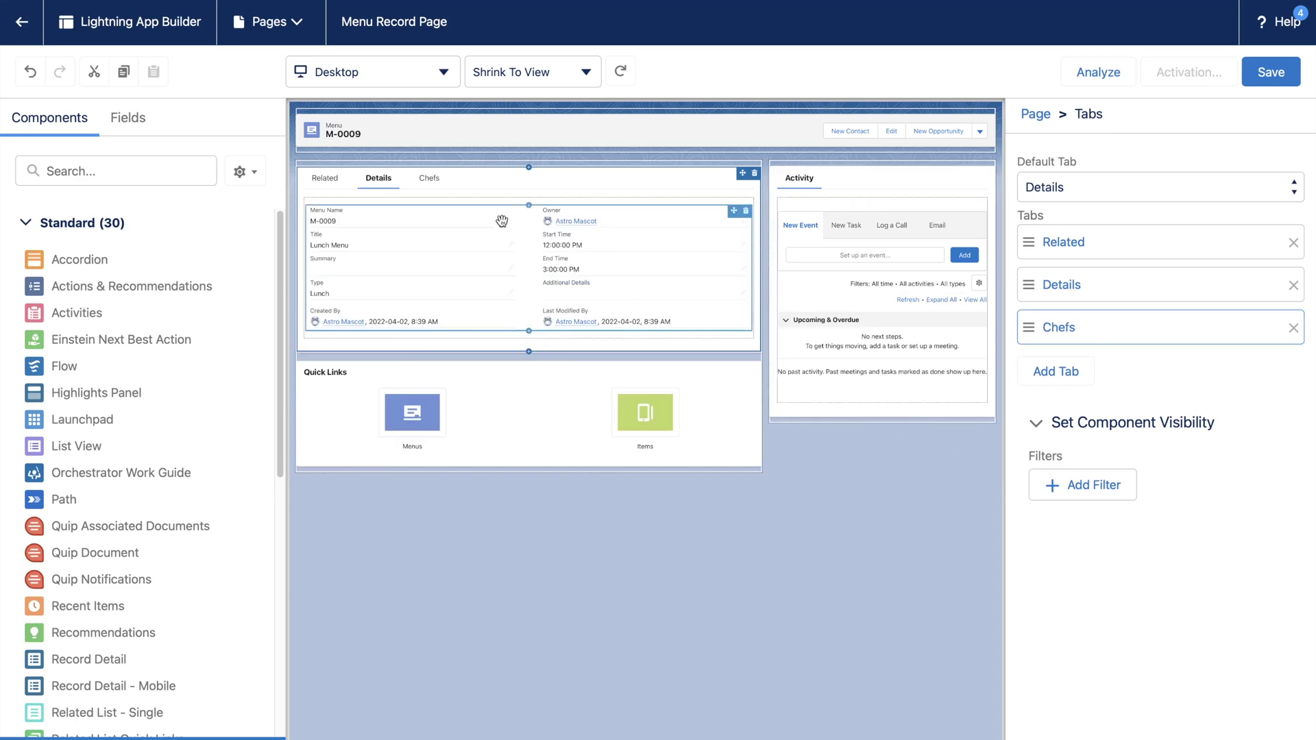
pyautogui.click(436, 181)
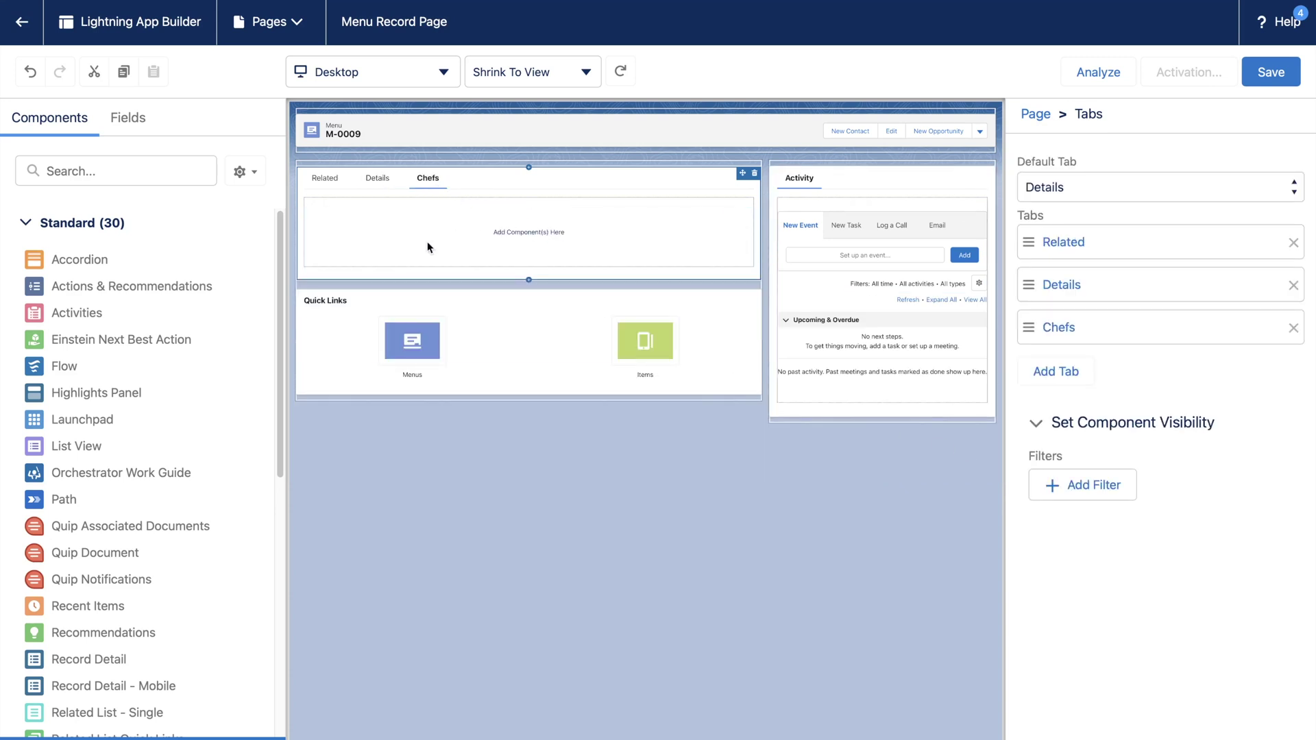
pyautogui.click(385, 184)
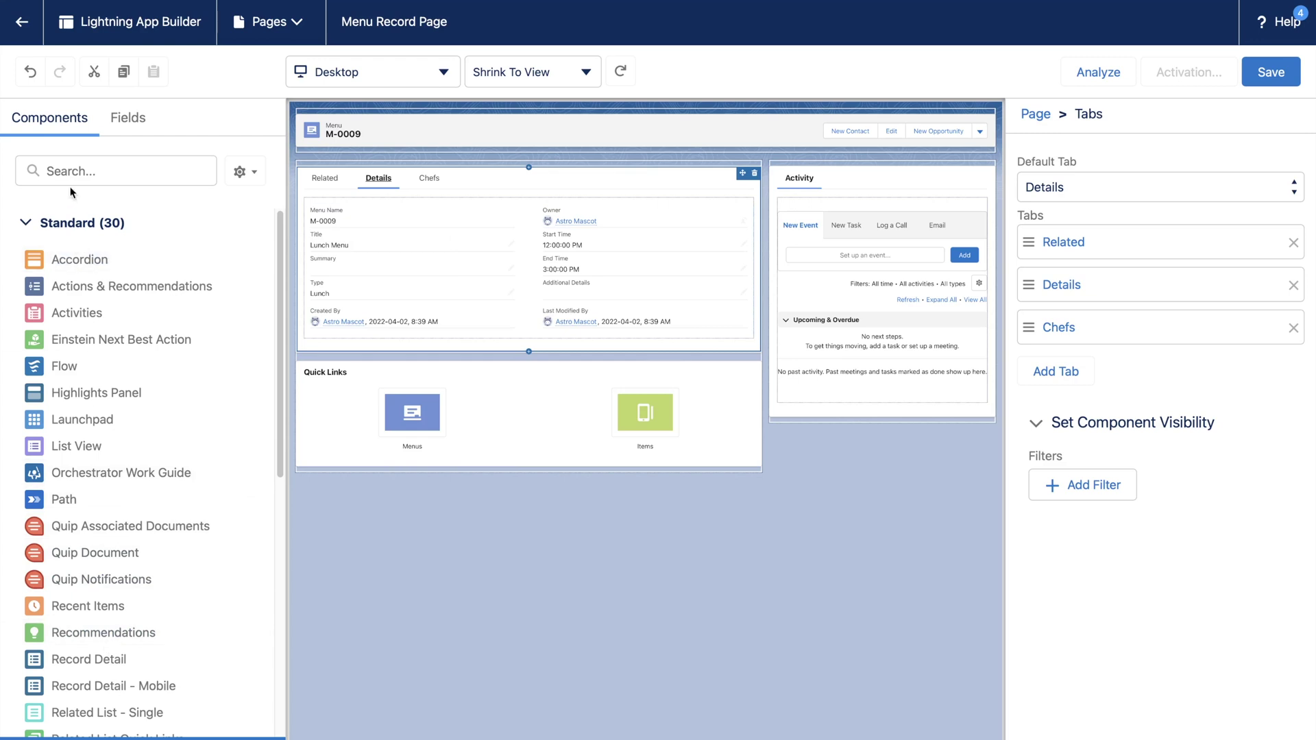
# Drag a second Record Detail below the existing one on Details and start its Dynamic Forms upgrade.
pyautogui.click(84, 169)
pyautogui.write('Record')
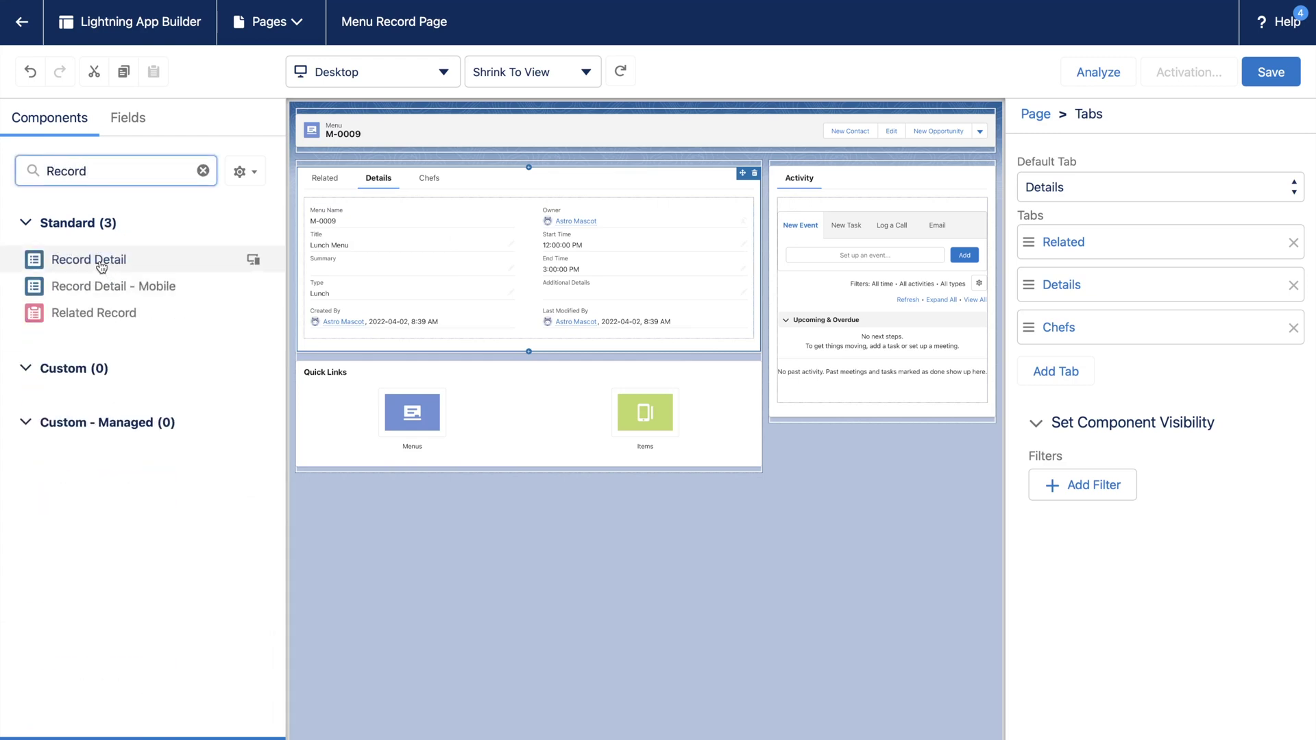
pyautogui.moveTo(100, 265); pyautogui.dragTo(403, 335)
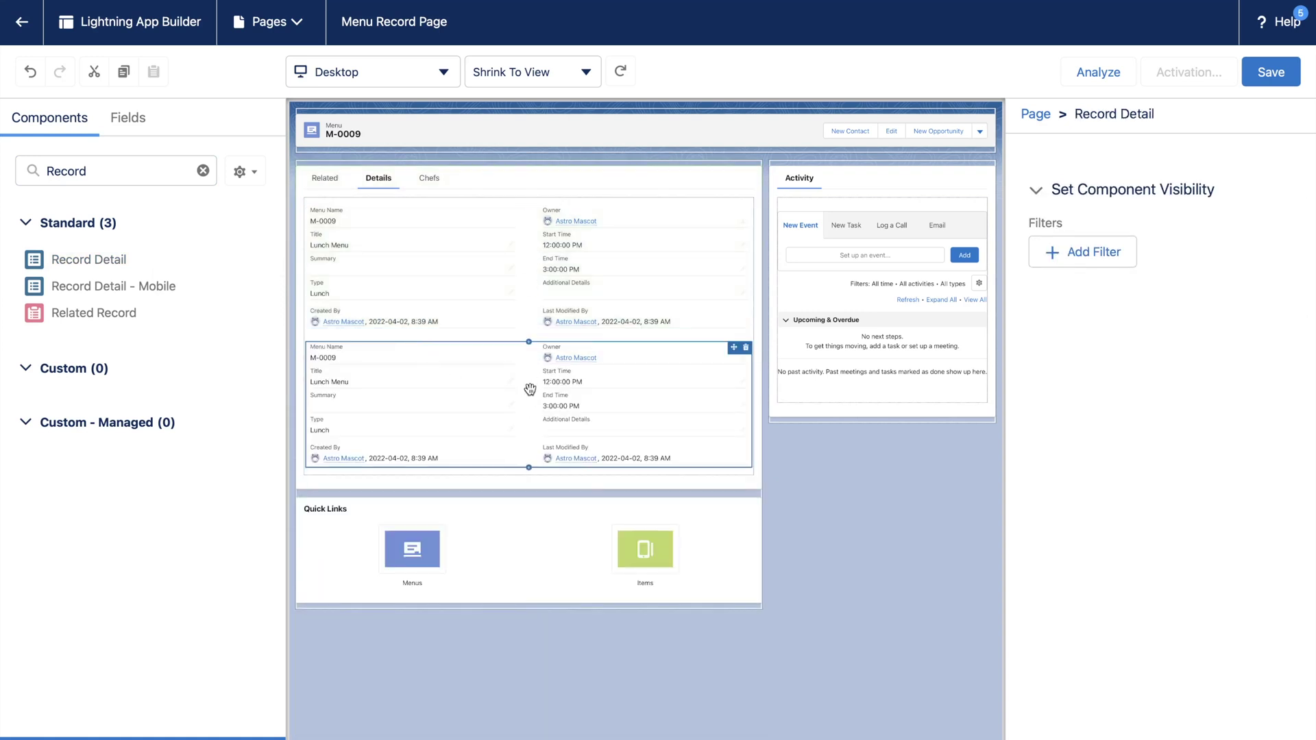
pyautogui.click(562, 288)
pyautogui.click(606, 349)
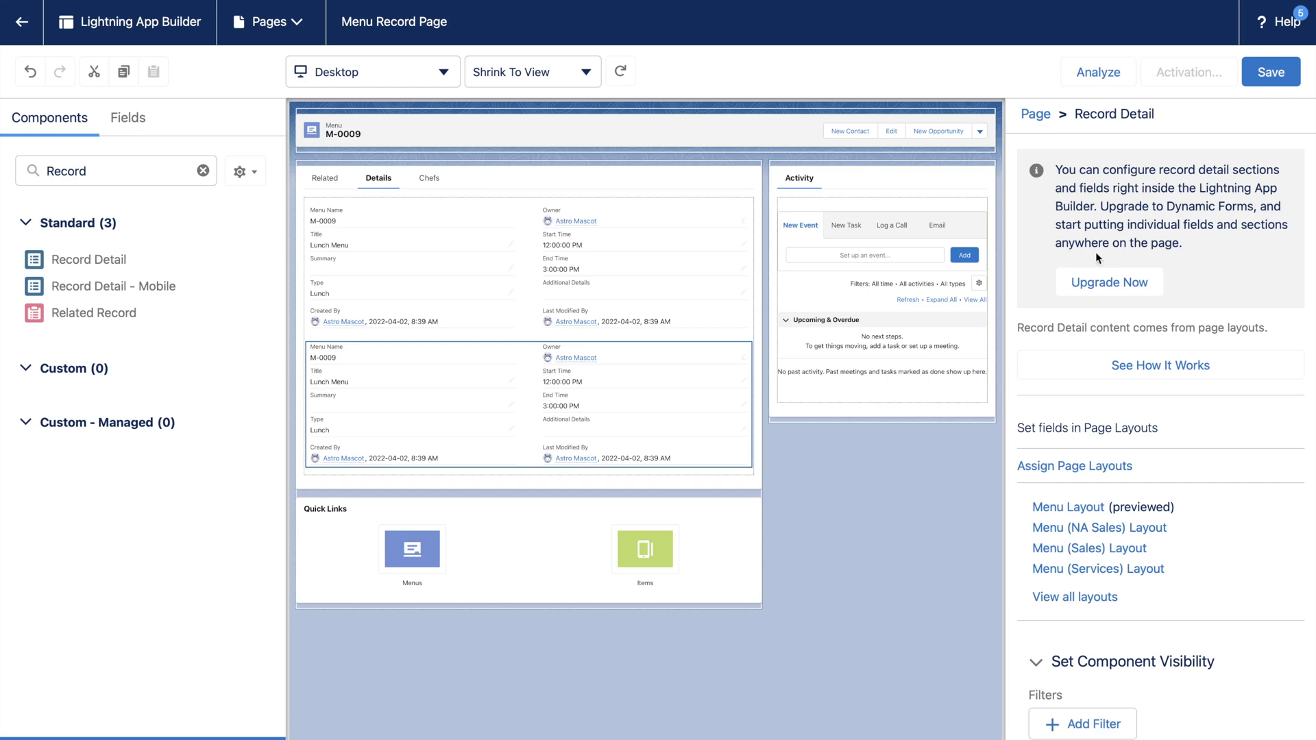
pyautogui.click(1108, 282)
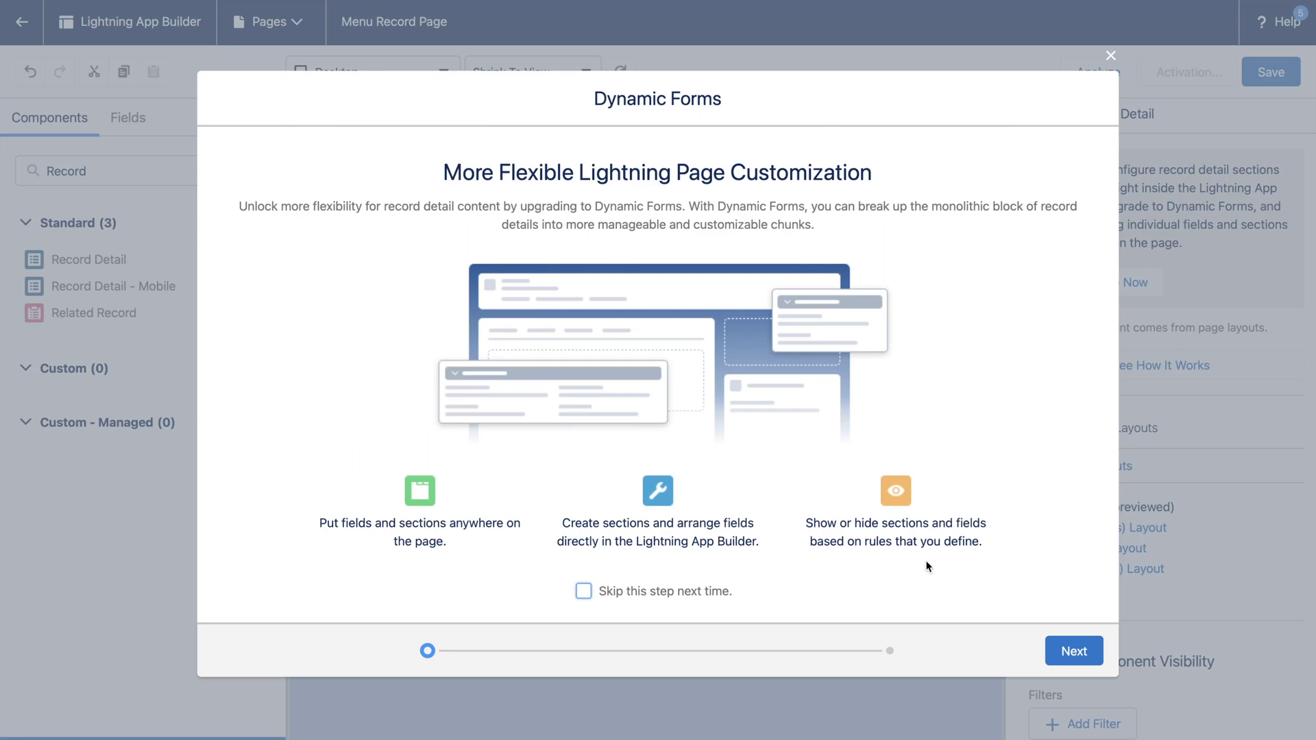
# Migrate fields from Menu (Sales) Layout, then expand the Additional Fields and Fields sections.
pyautogui.click(1074, 651)
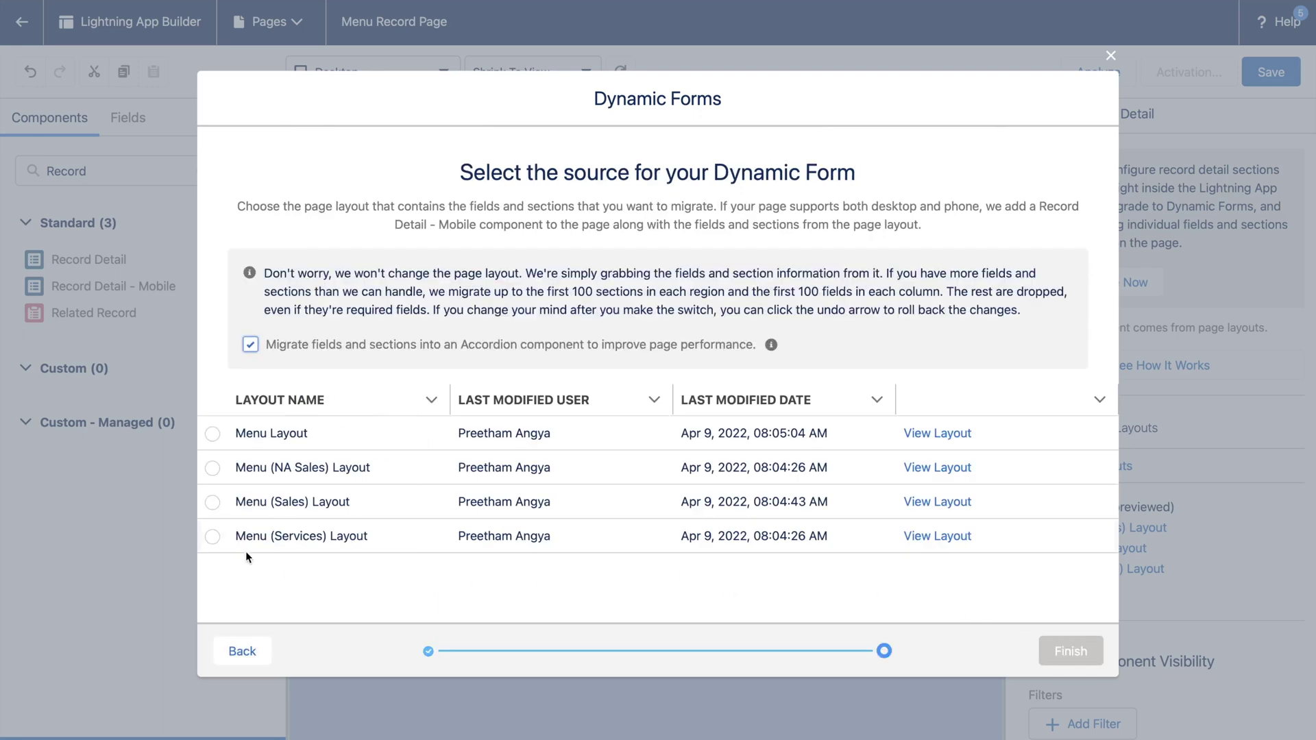
pyautogui.click(212, 502)
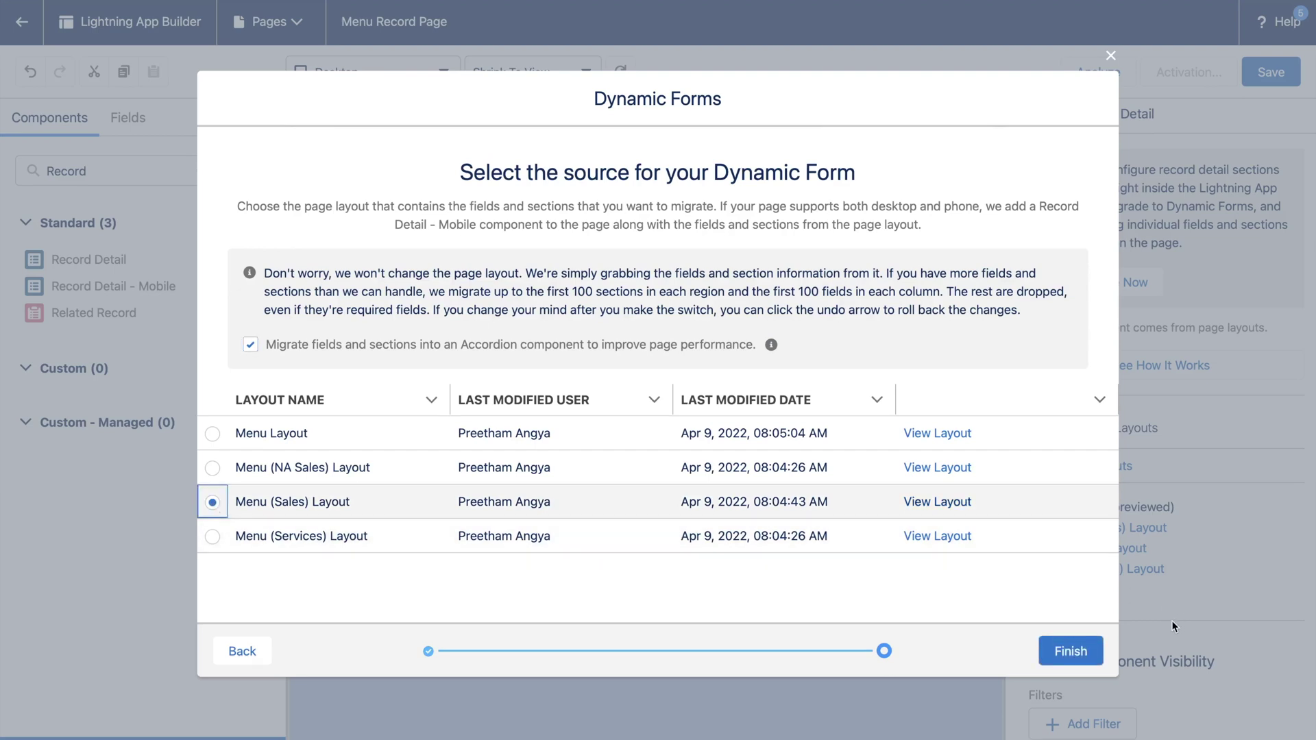
pyautogui.click(1067, 652)
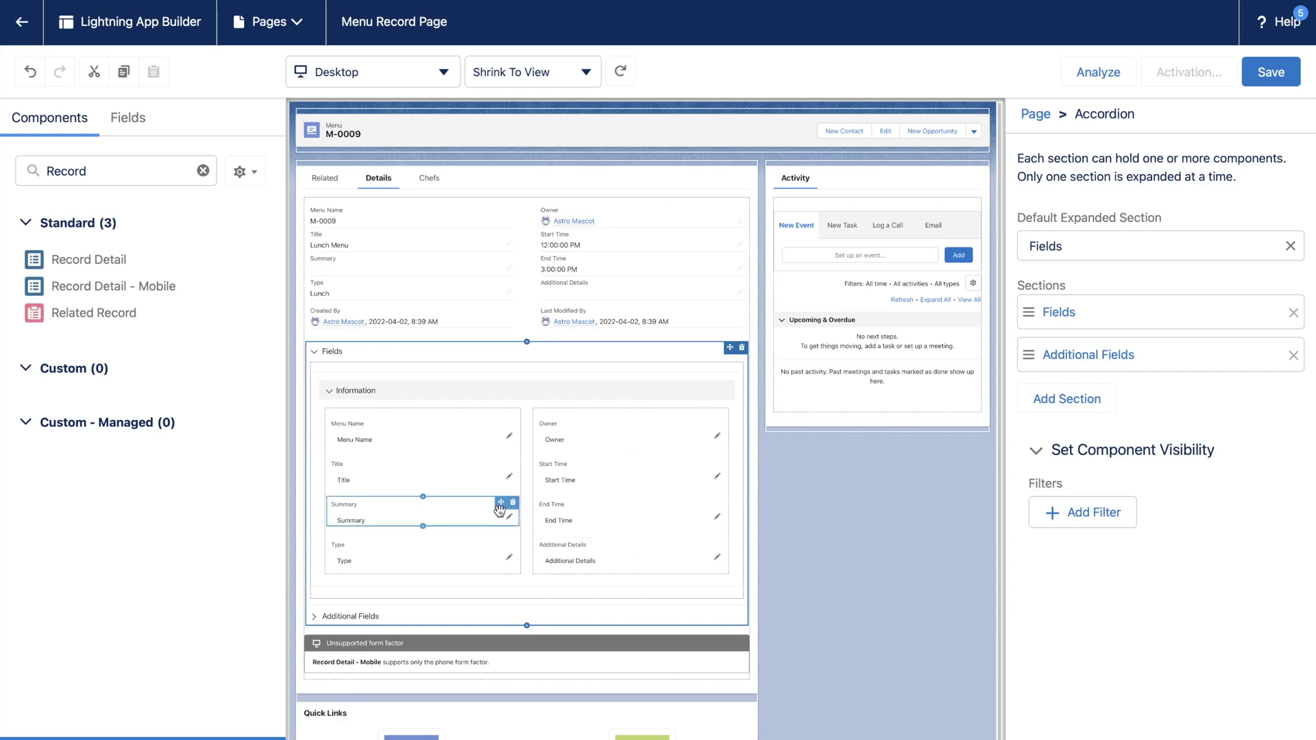
pyautogui.click(316, 618)
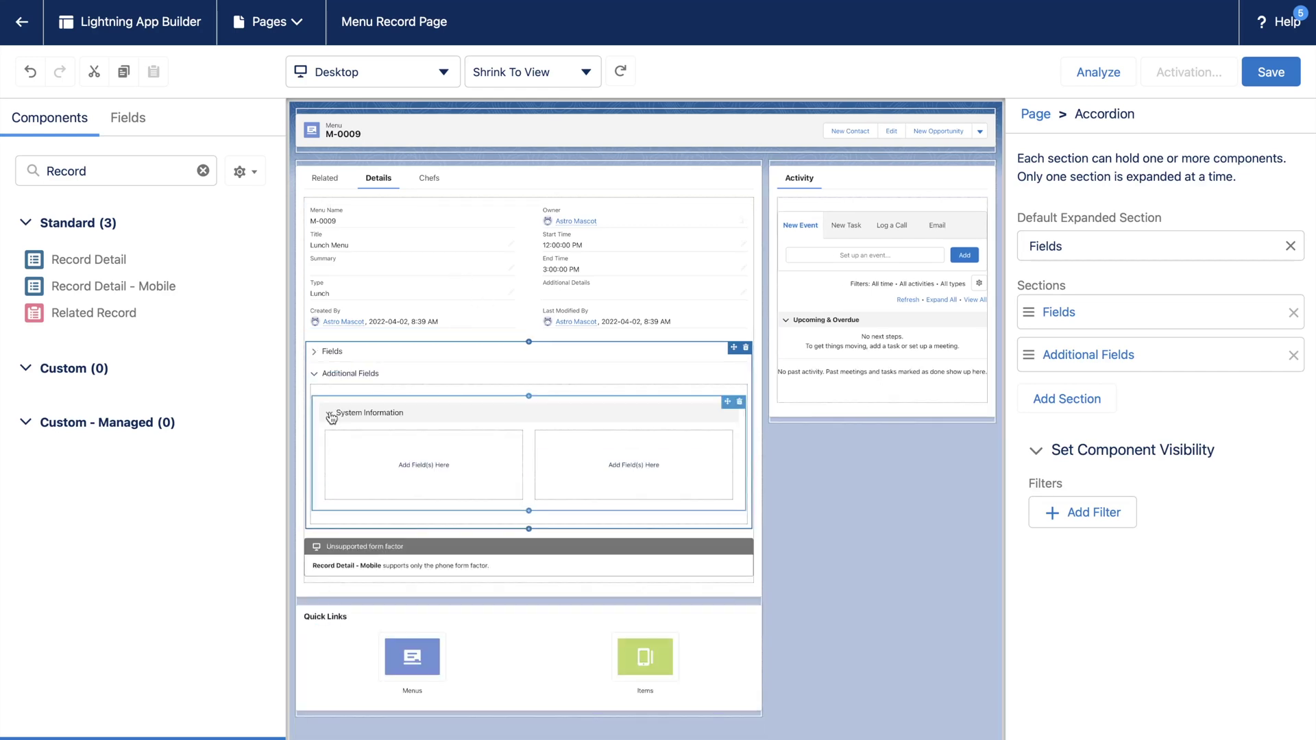
pyautogui.click(318, 355)
# Make Additional Details required, visible only when Type equals Breakfast.
pyautogui.click(570, 554)
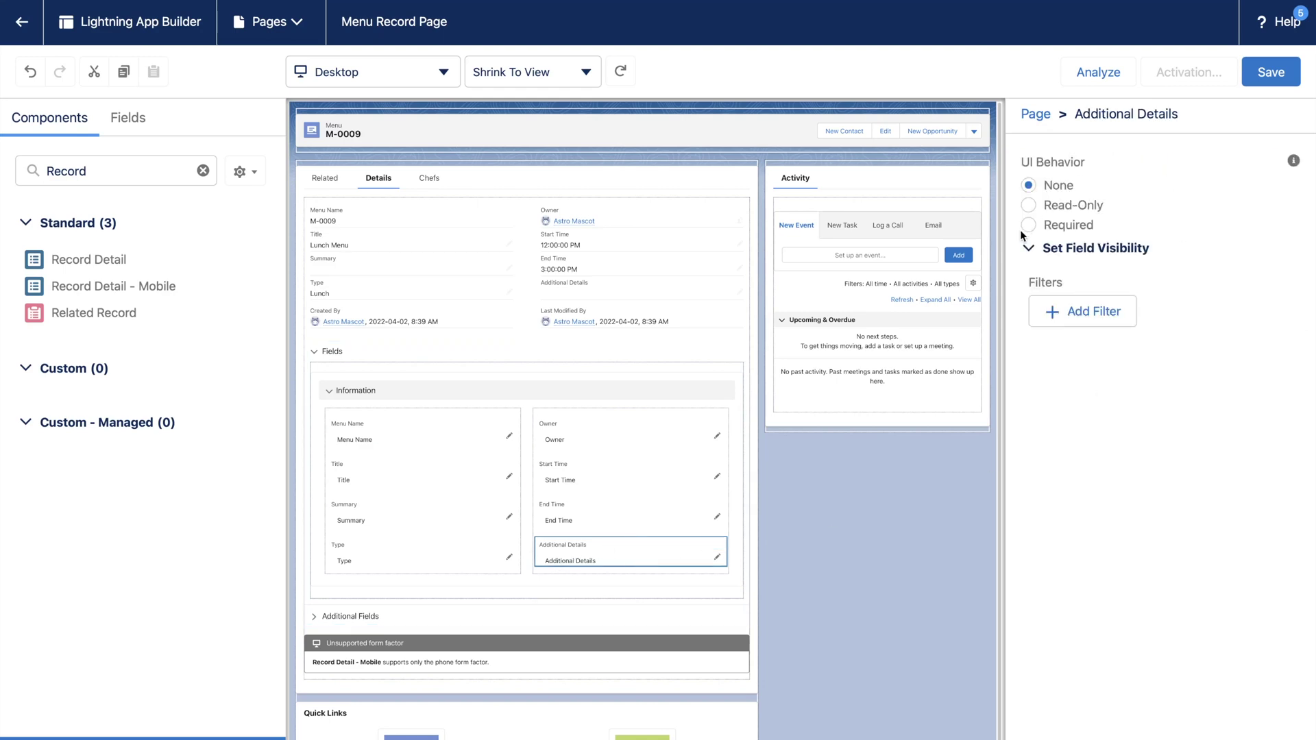
pyautogui.click(1068, 315)
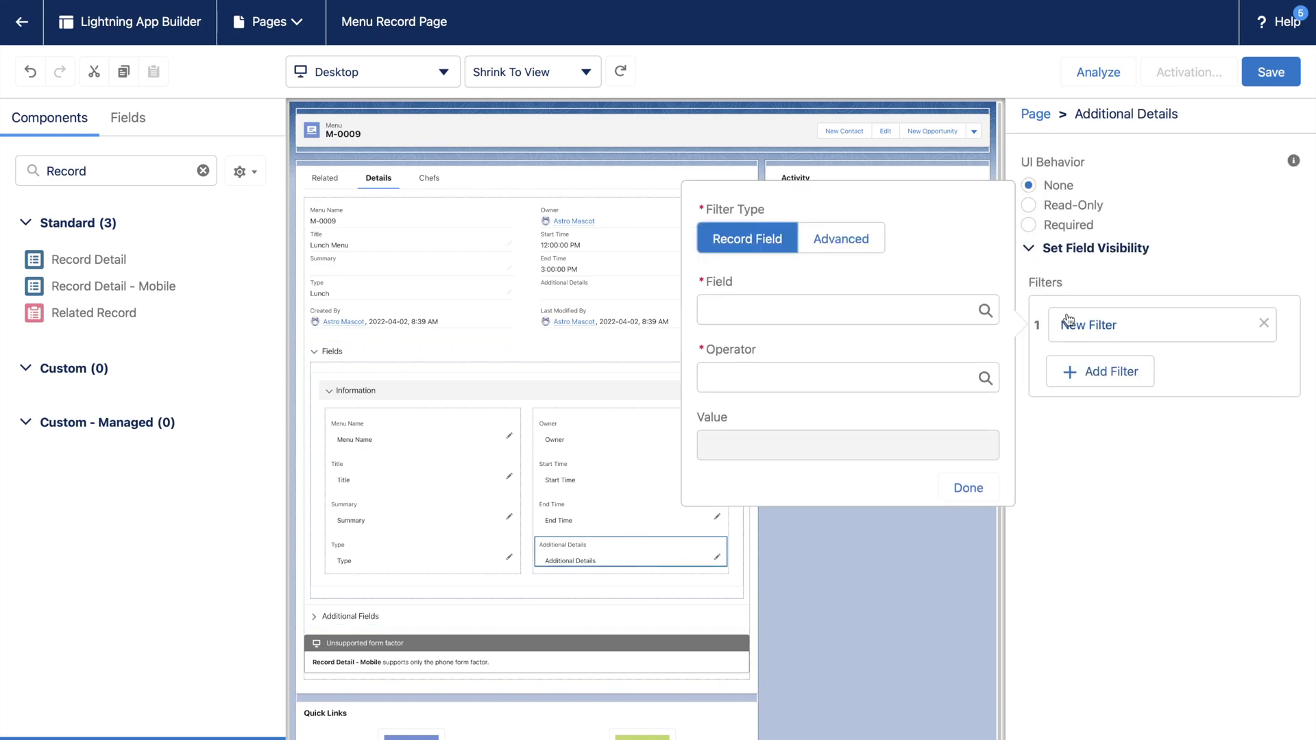
pyautogui.click(852, 312)
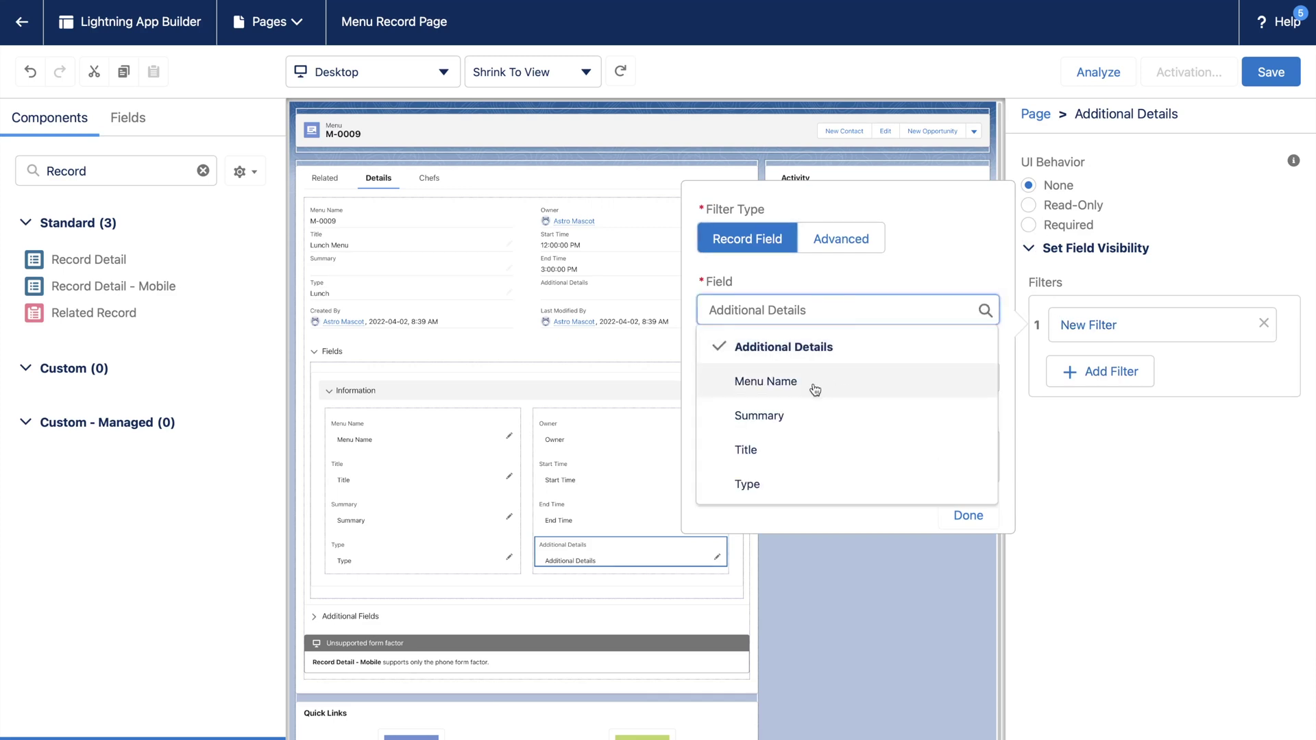
pyautogui.click(768, 488)
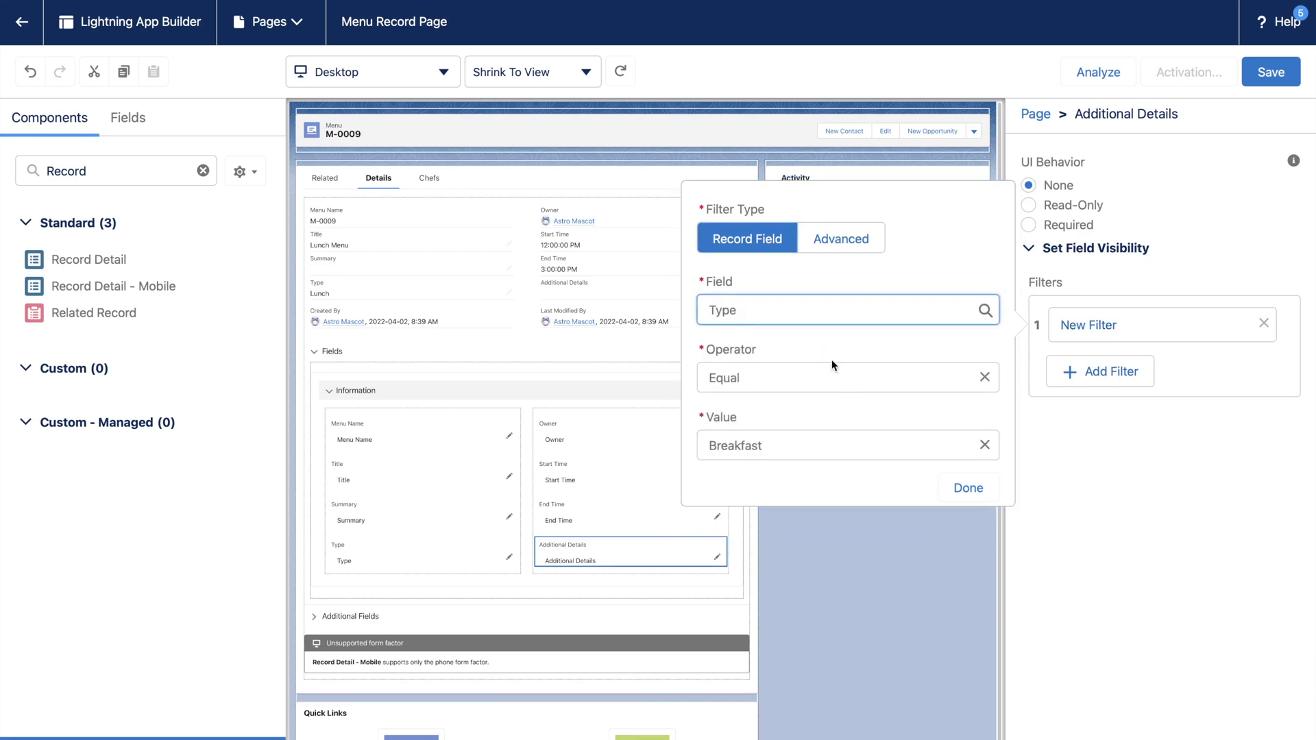
pyautogui.click(818, 440)
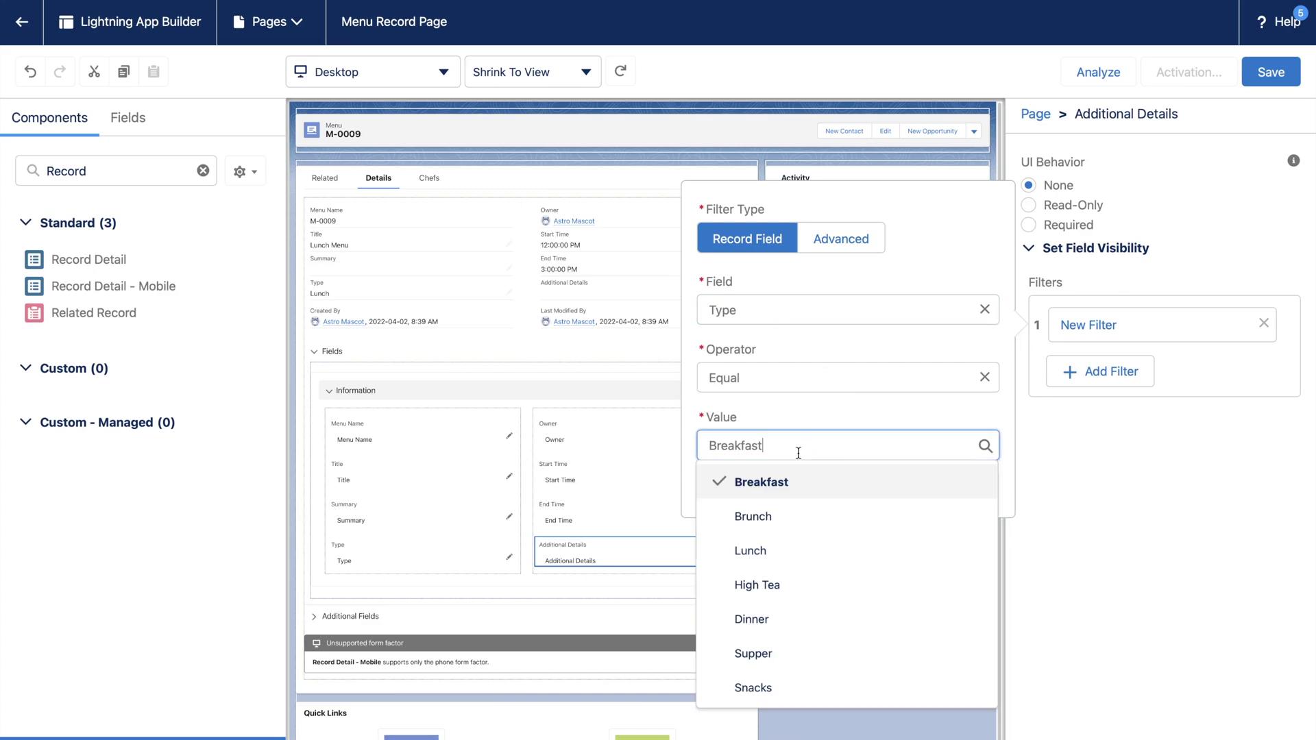
pyautogui.click(787, 482)
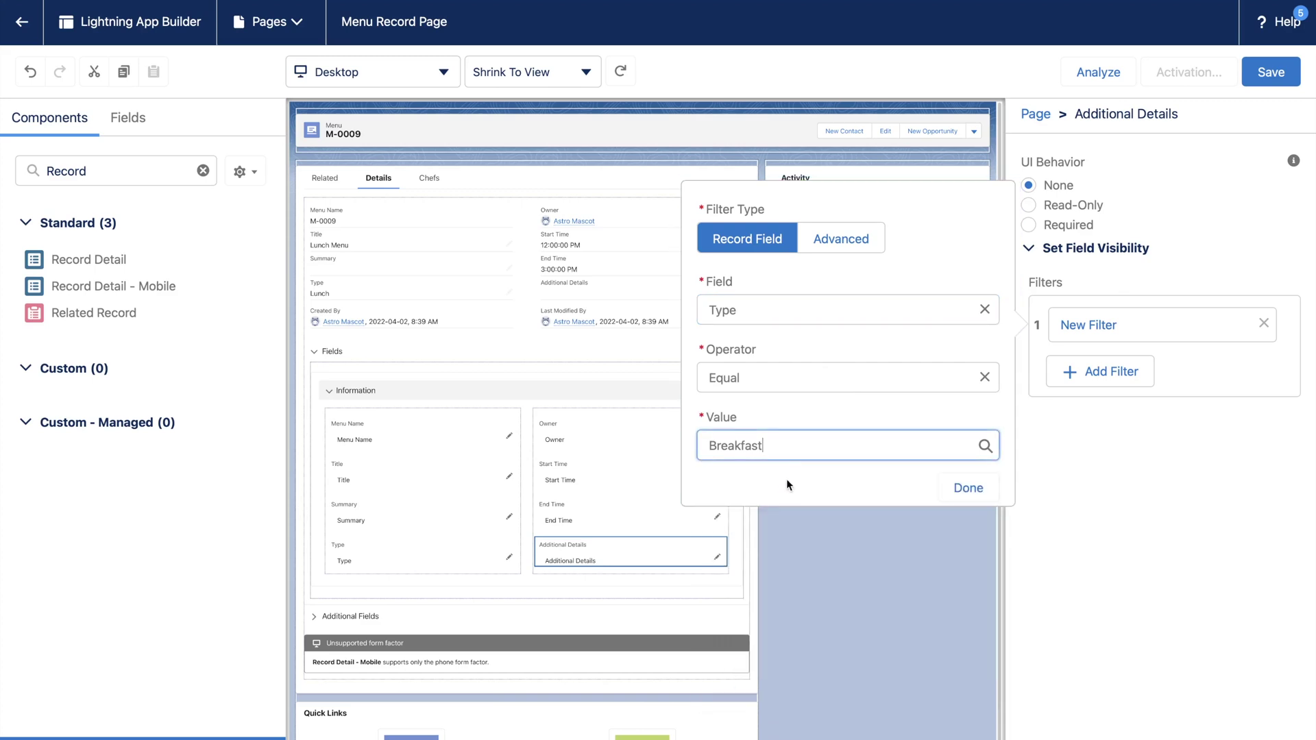
pyautogui.click(974, 491)
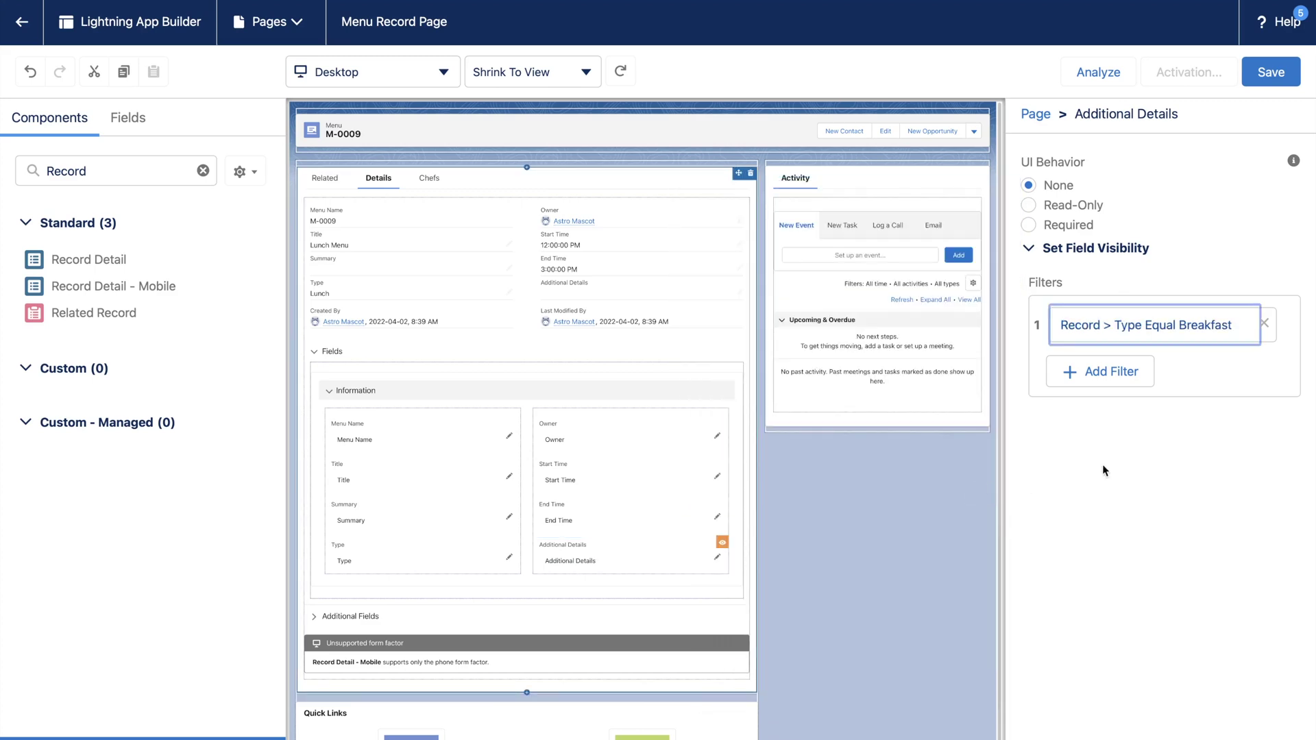
pyautogui.click(1029, 225)
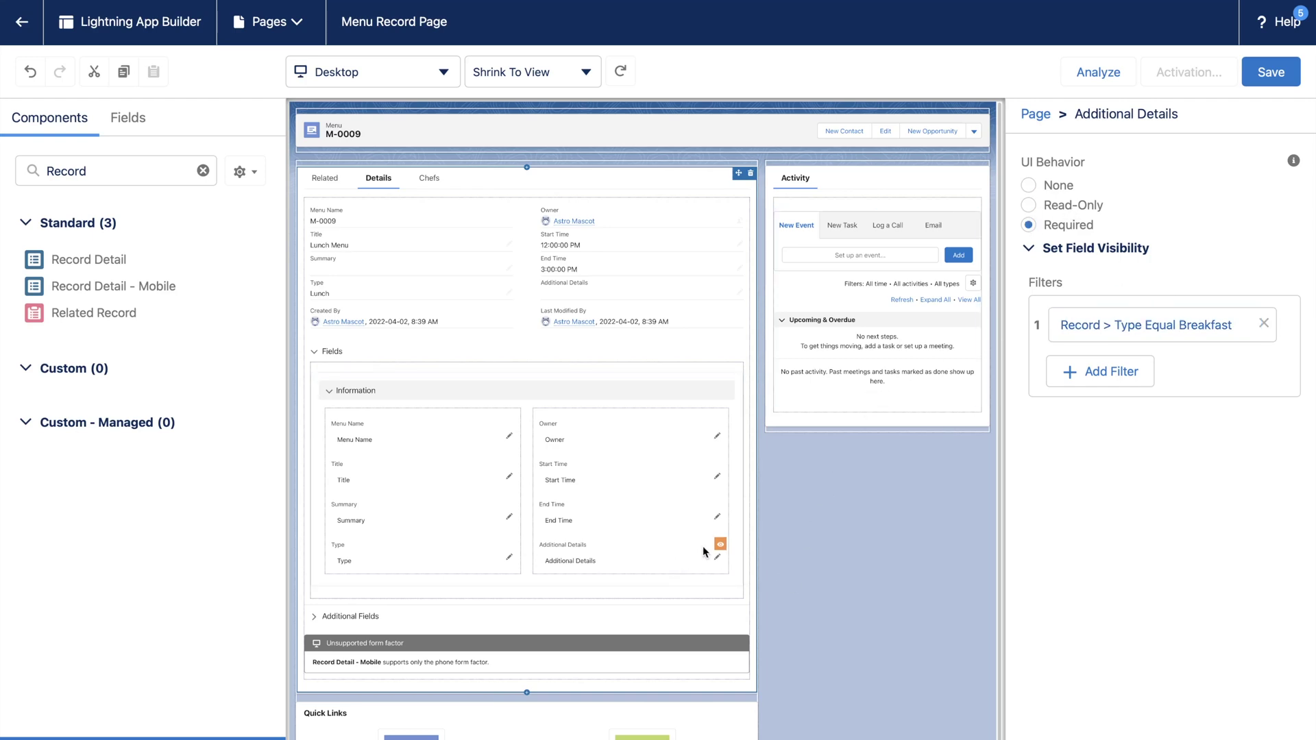
pyautogui.click(324, 180)
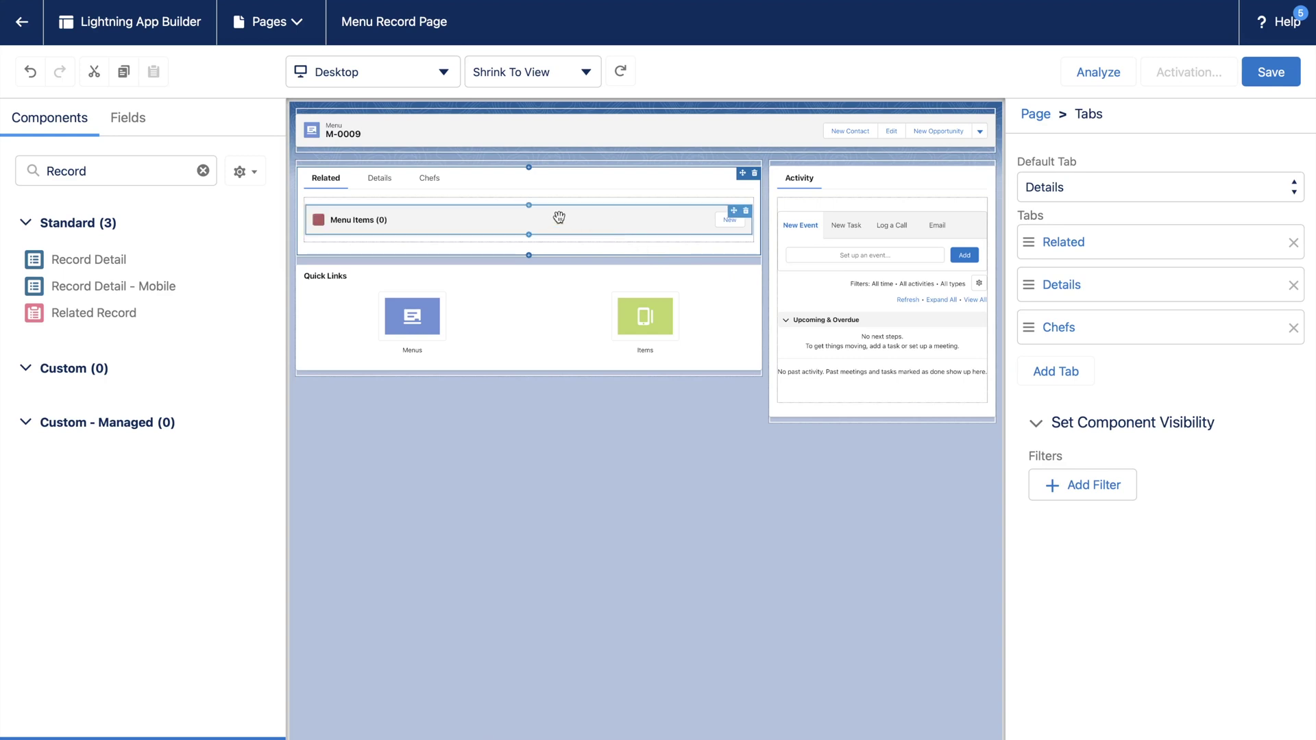
# Switch the Menu Items related list to the Enhanced List type showing 10 records.
pyautogui.click(560, 218)
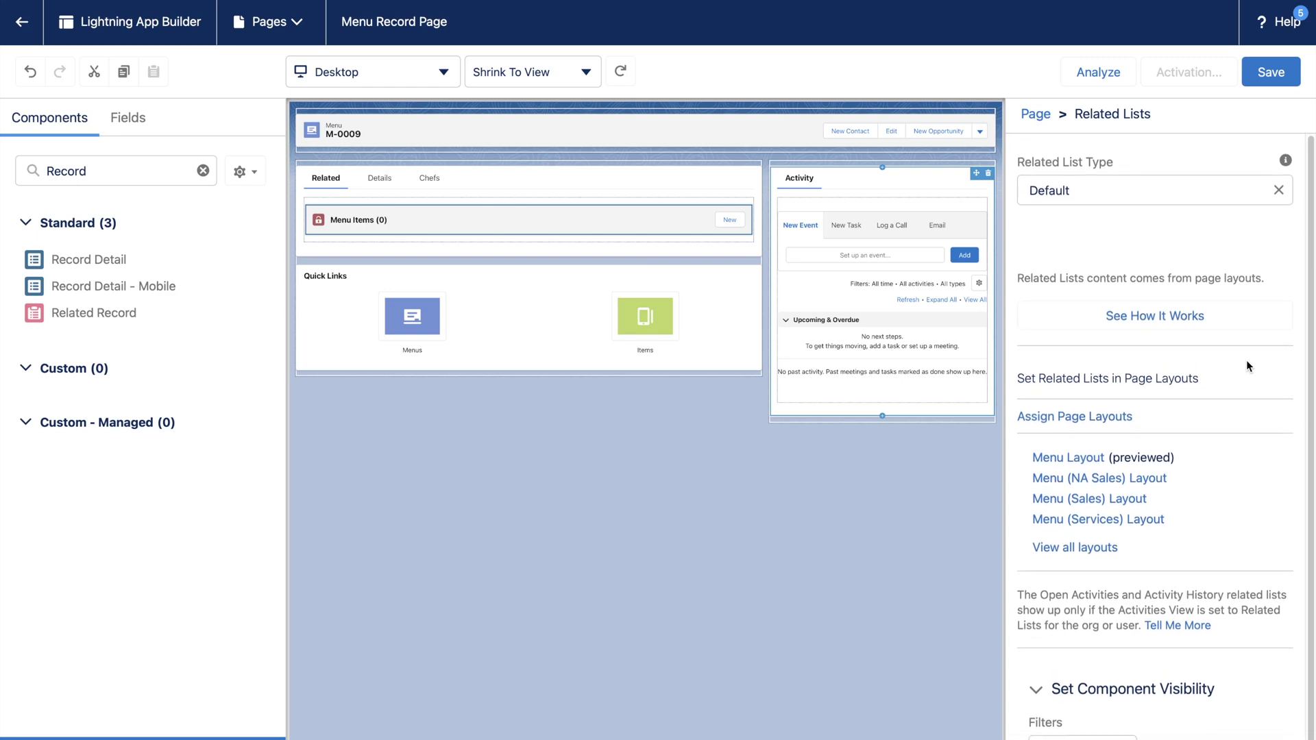
pyautogui.click(1110, 183)
pyautogui.click(1108, 293)
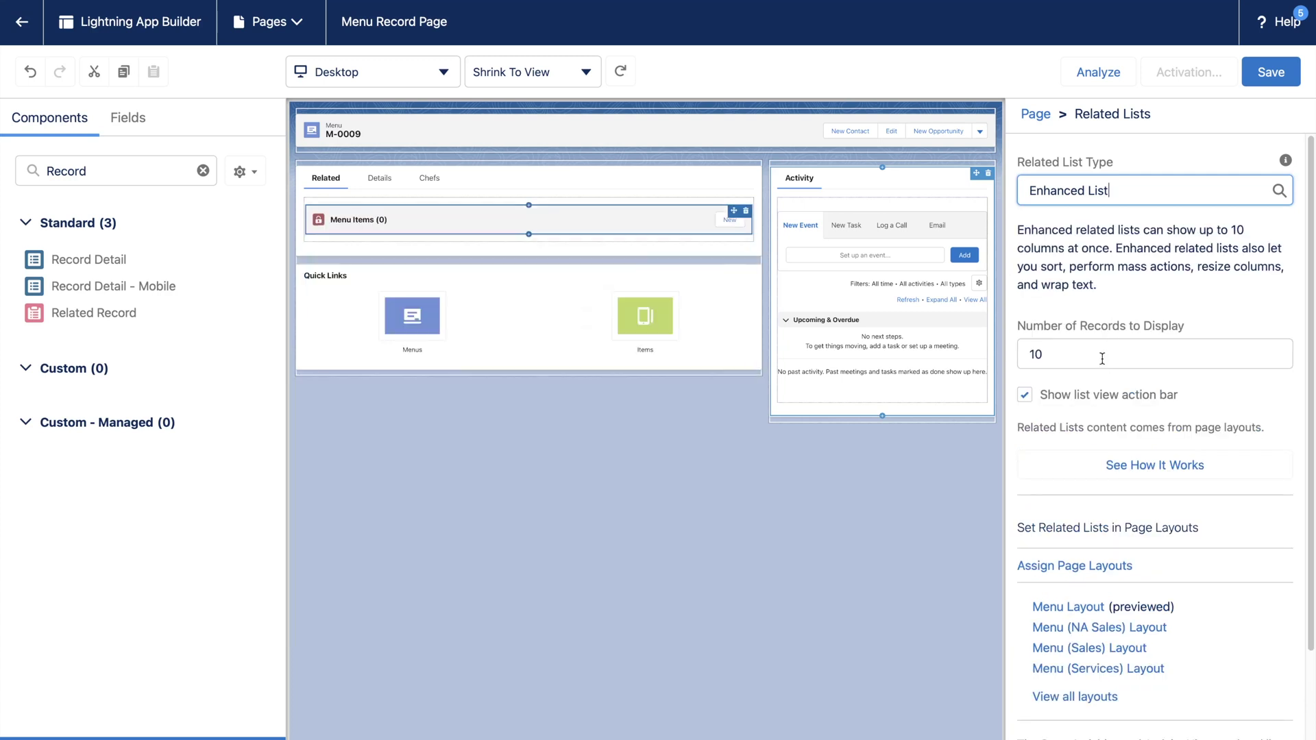
pyautogui.scroll(-3, 1166, 421)
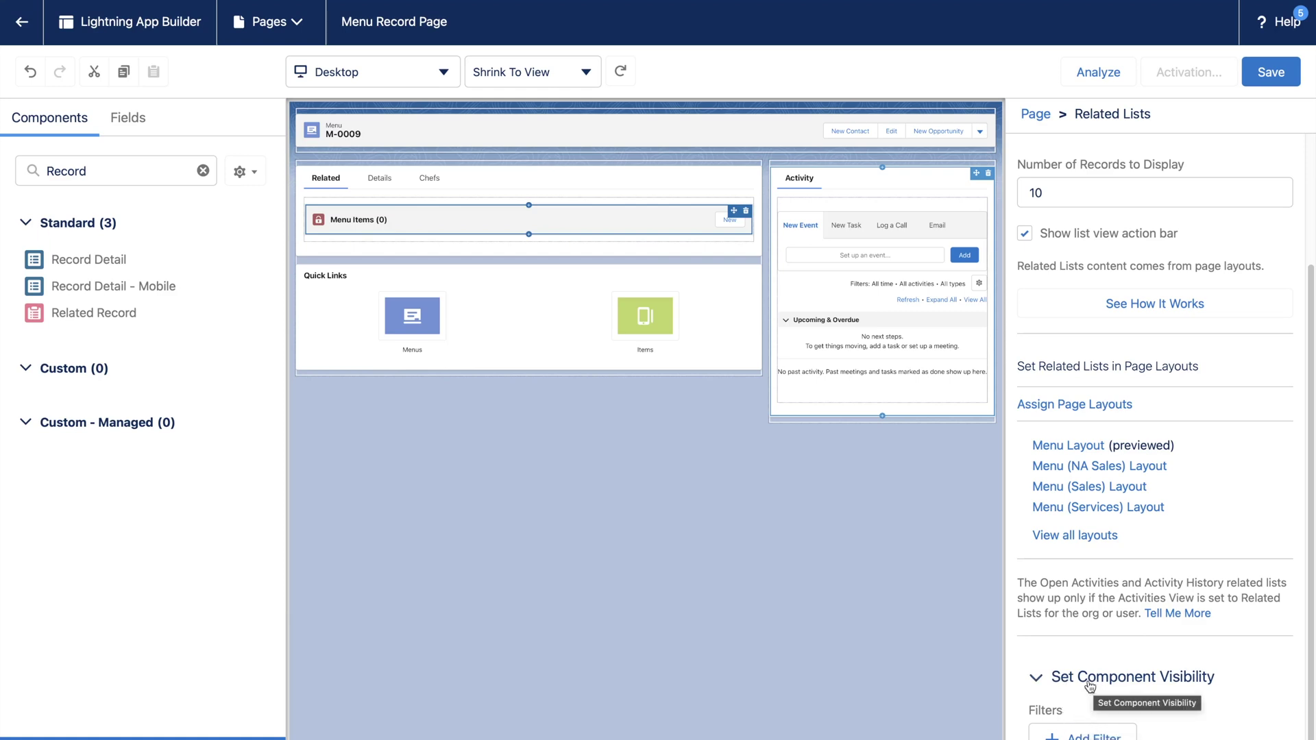
pyautogui.scroll(3, 1143, 464)
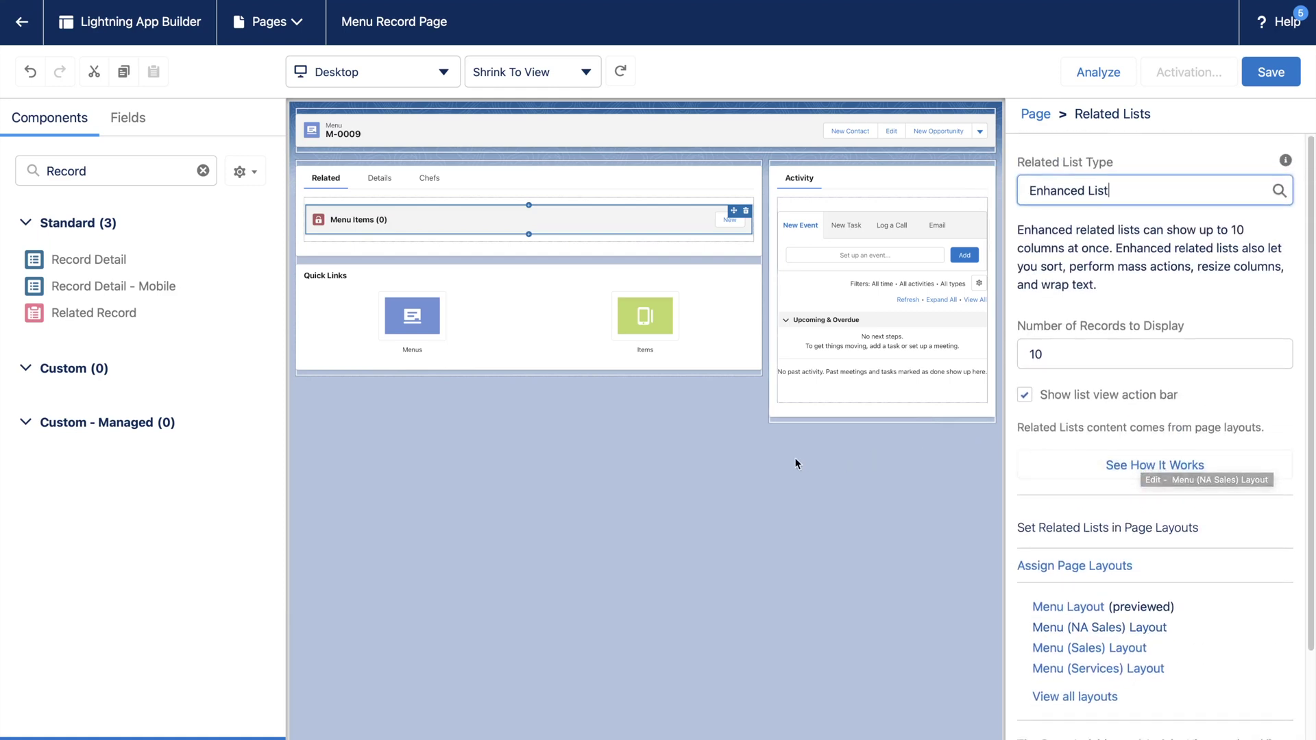
# Review the Highlights Panel properties, then start a new compact layout for Menu in Setup.
pyautogui.click(618, 406)
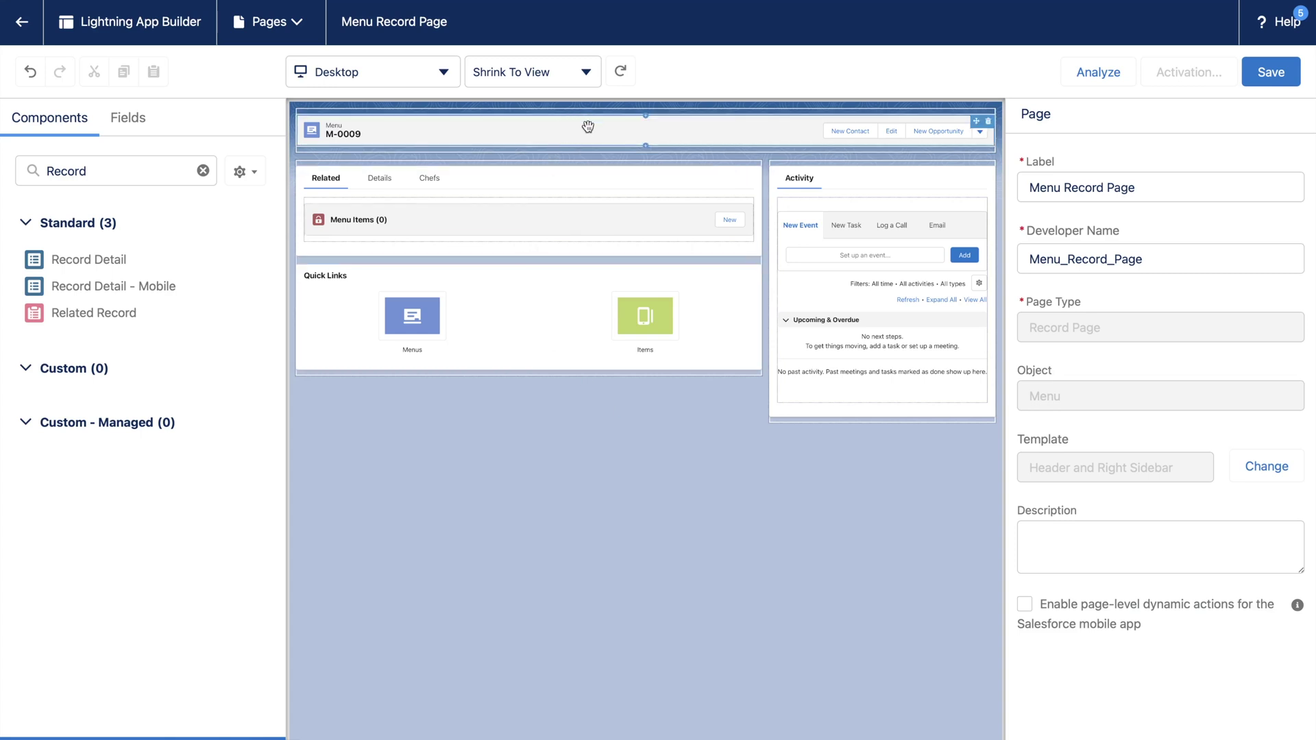
pyautogui.click(587, 125)
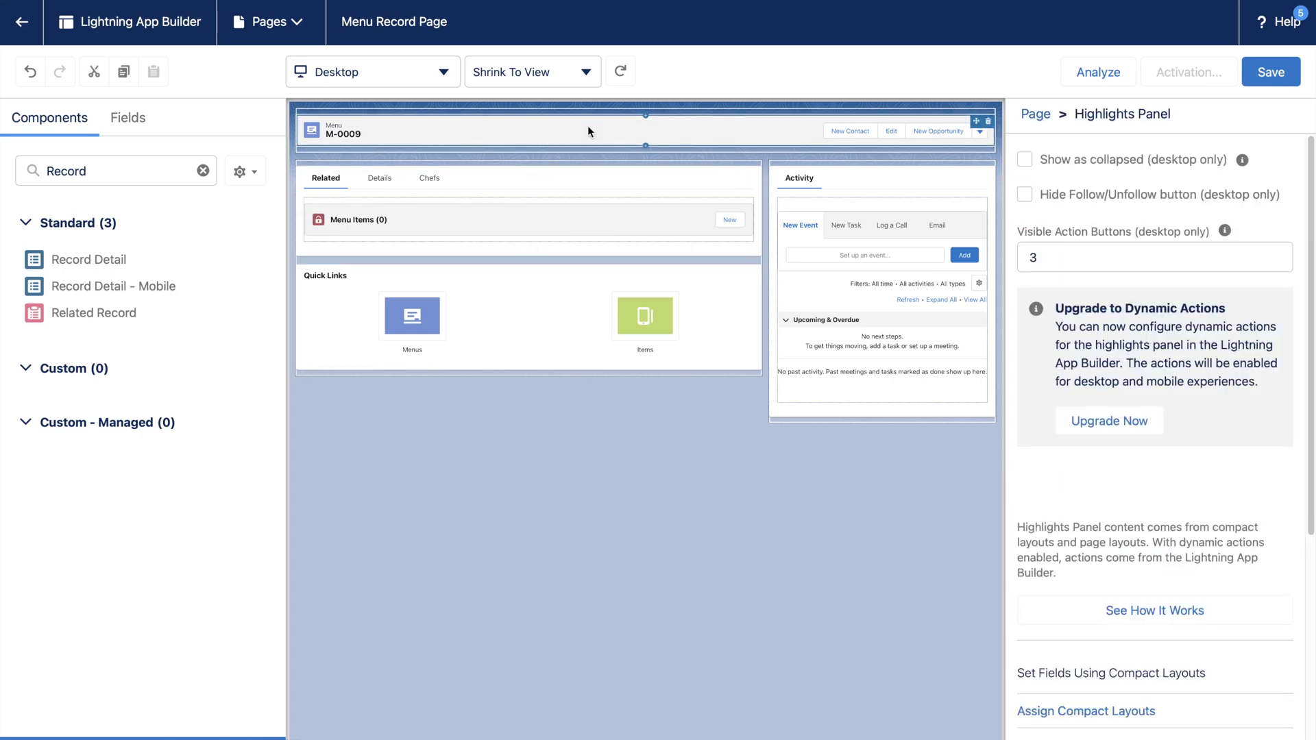
pyautogui.click(885, 308)
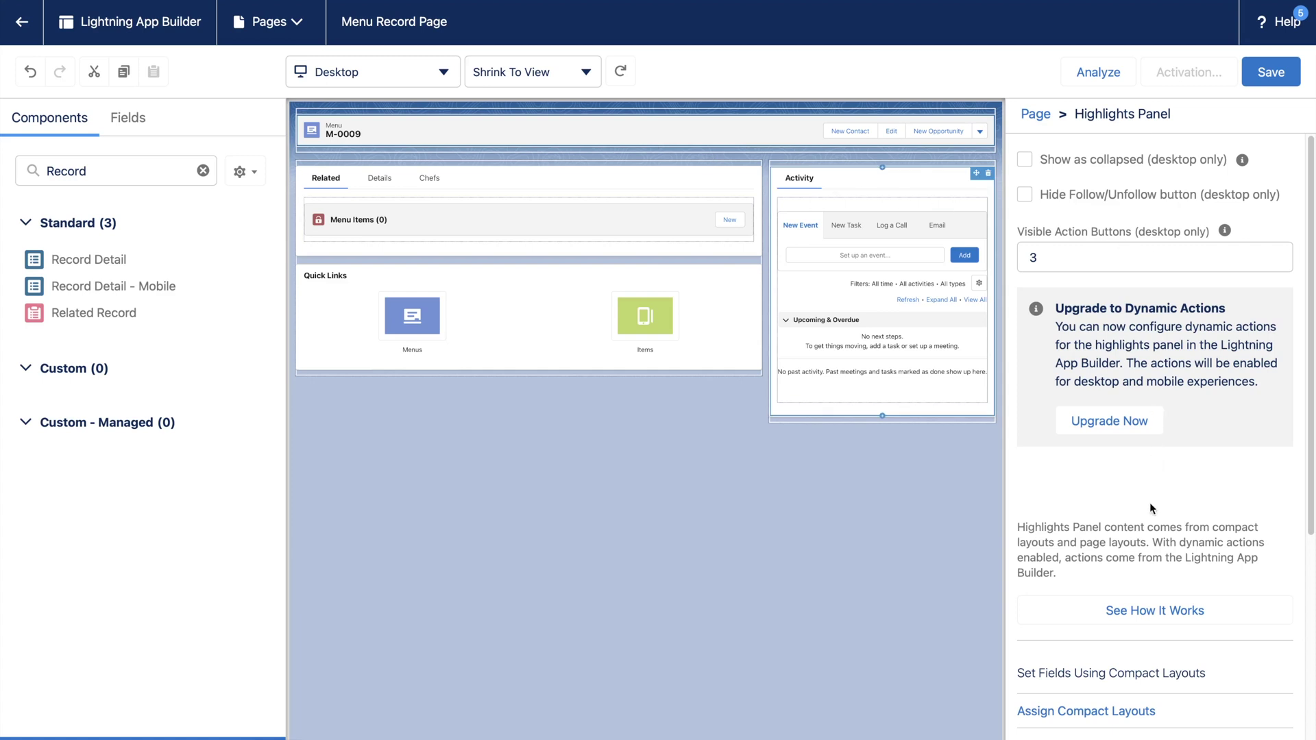
pyautogui.scroll(-3, 1151, 507)
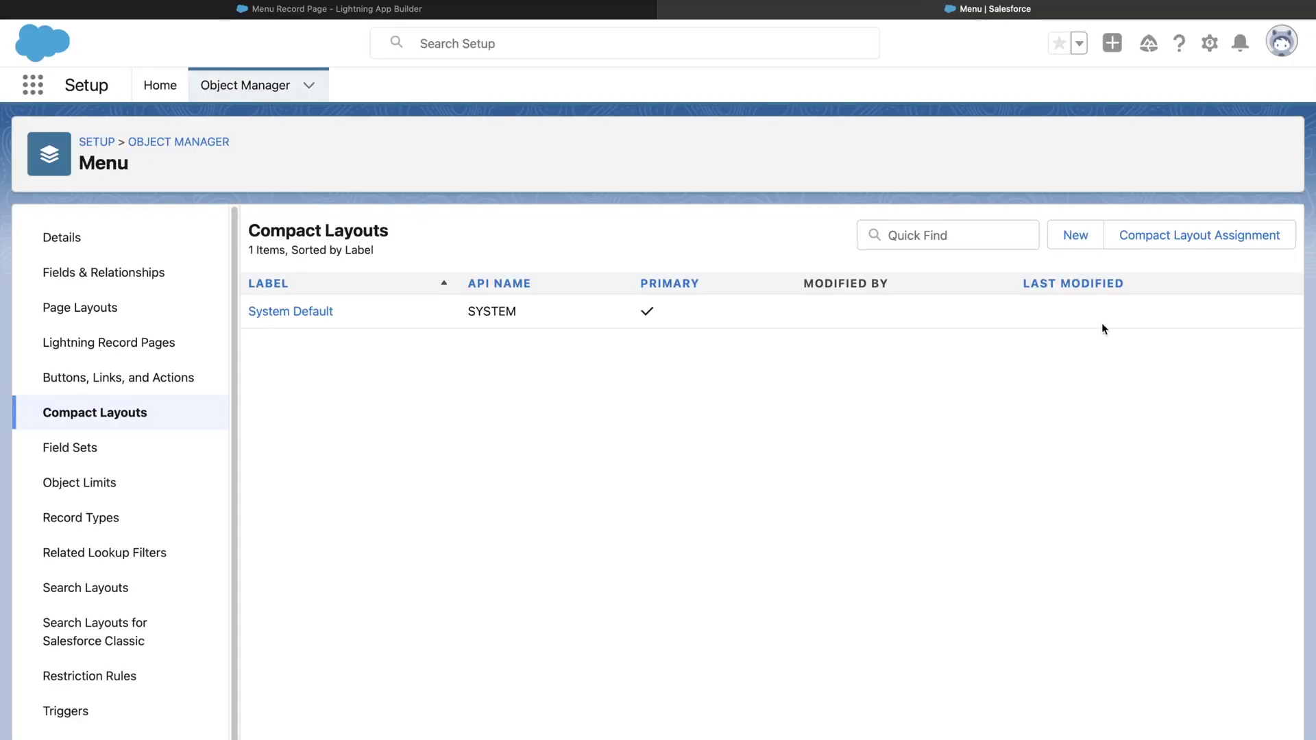
pyautogui.click(1086, 235)
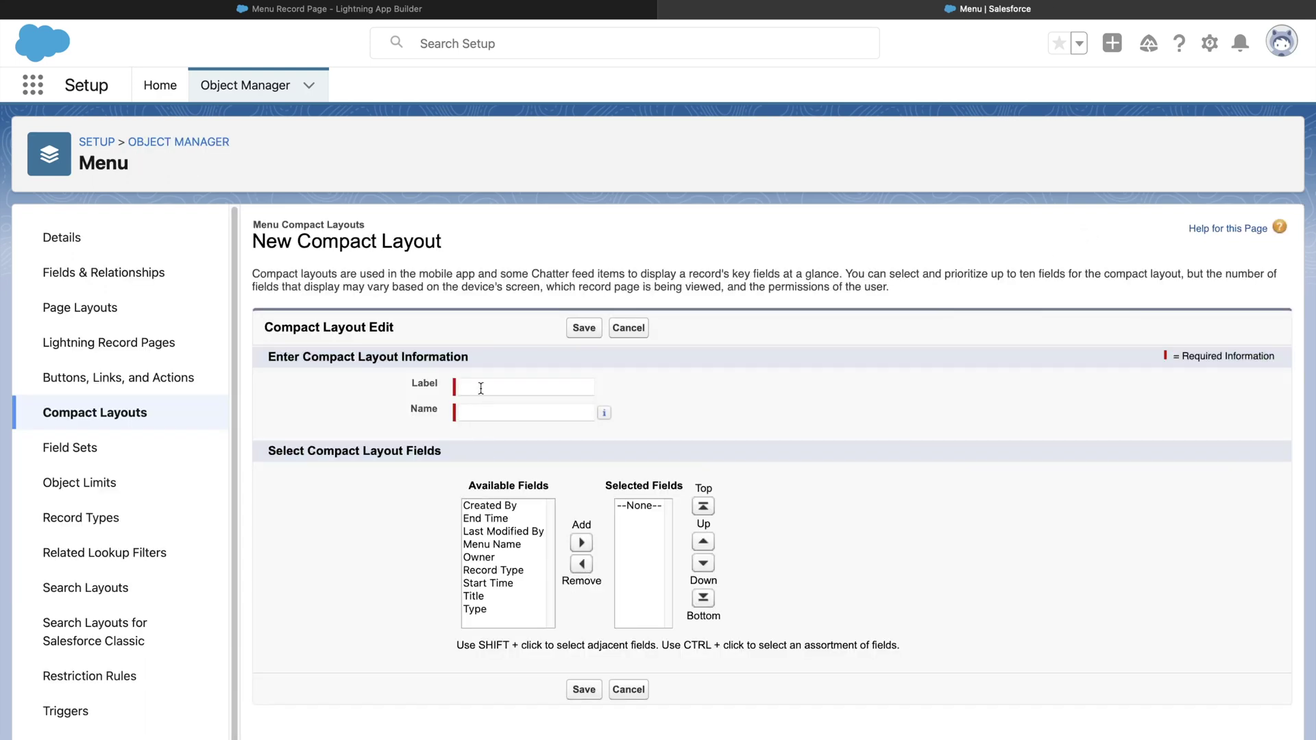
# Create a Sales compact layout for Menu containing the Menu Name and Type fields.
pyautogui.click(480, 389)
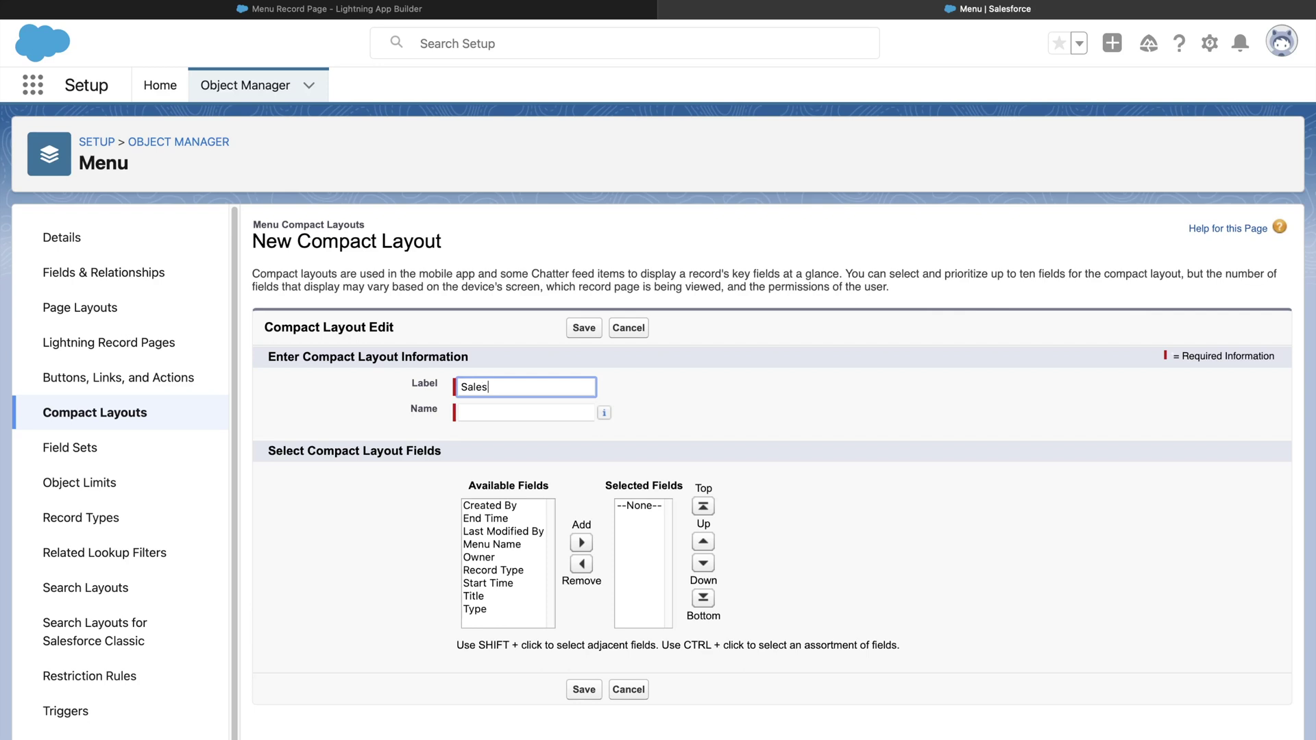
pyautogui.write('Sales')
pyautogui.click(676, 410)
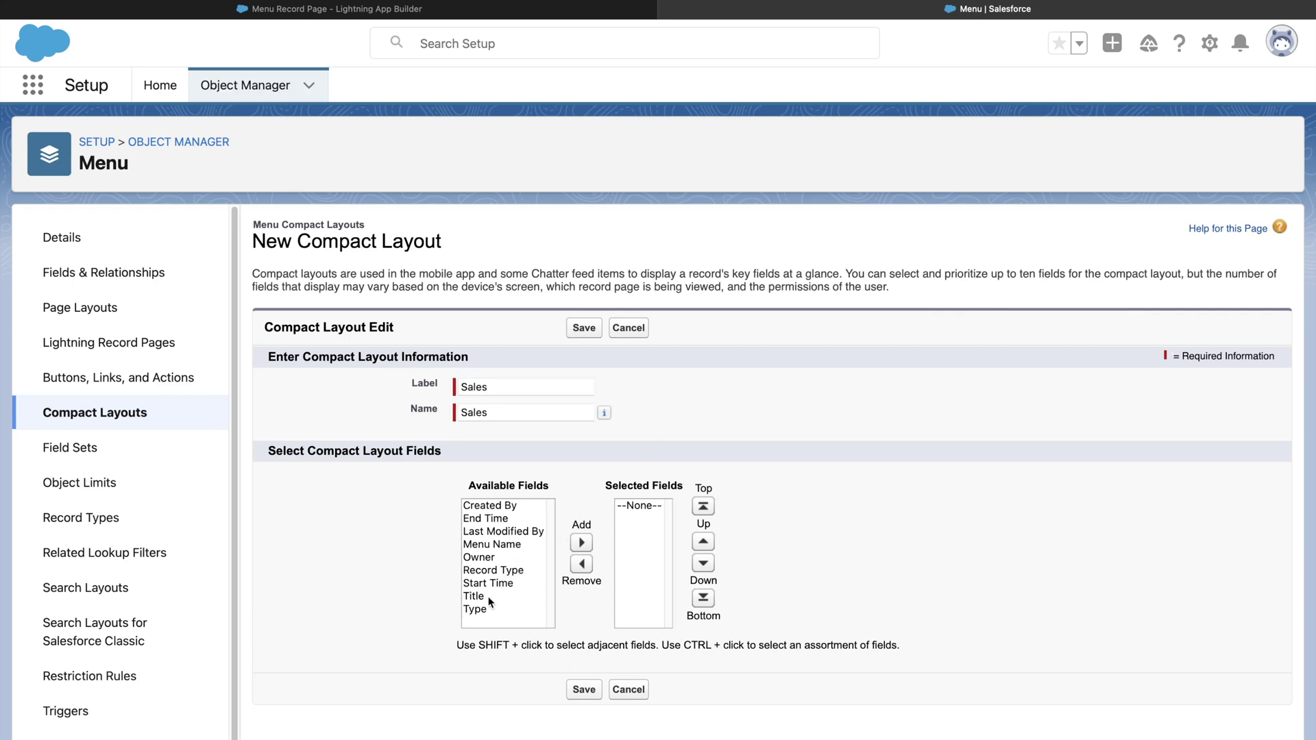
pyautogui.click(501, 549)
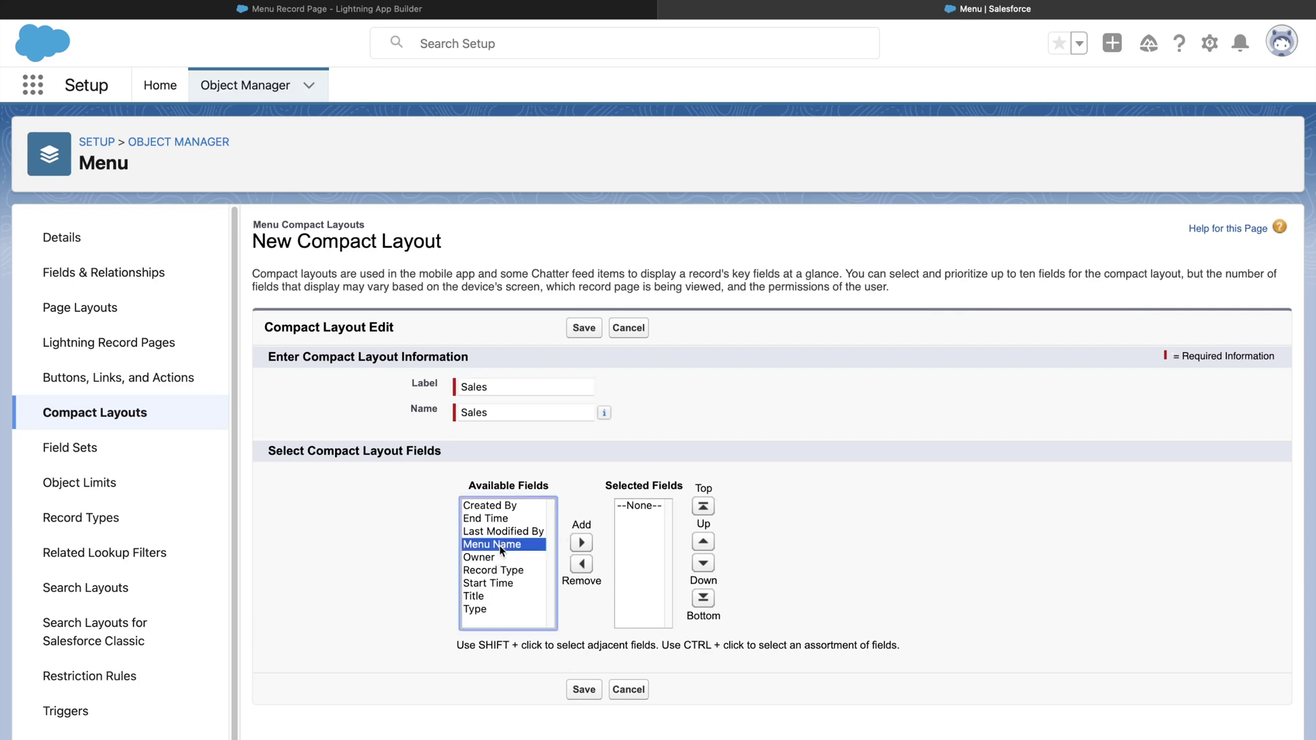
pyautogui.keyDown('ctrl'); pyautogui.click(483, 609); pyautogui.keyUp('ctrl')
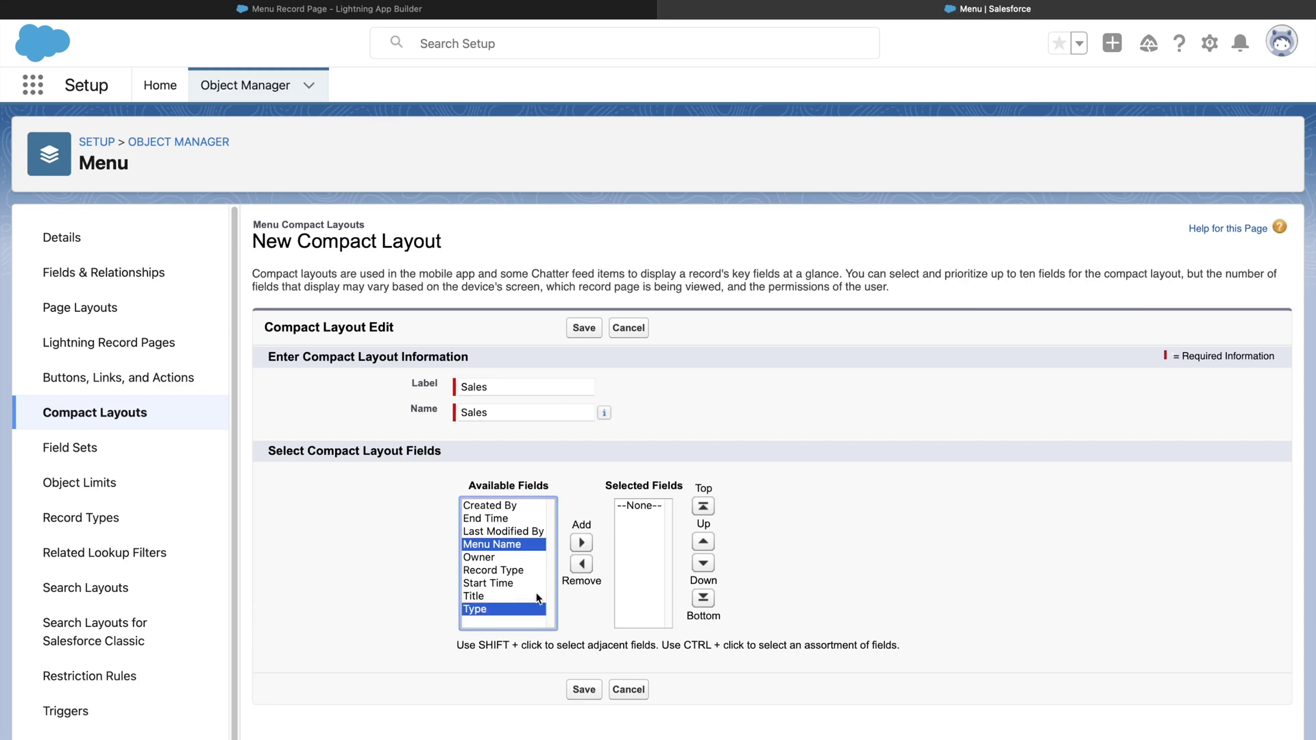
pyautogui.click(581, 543)
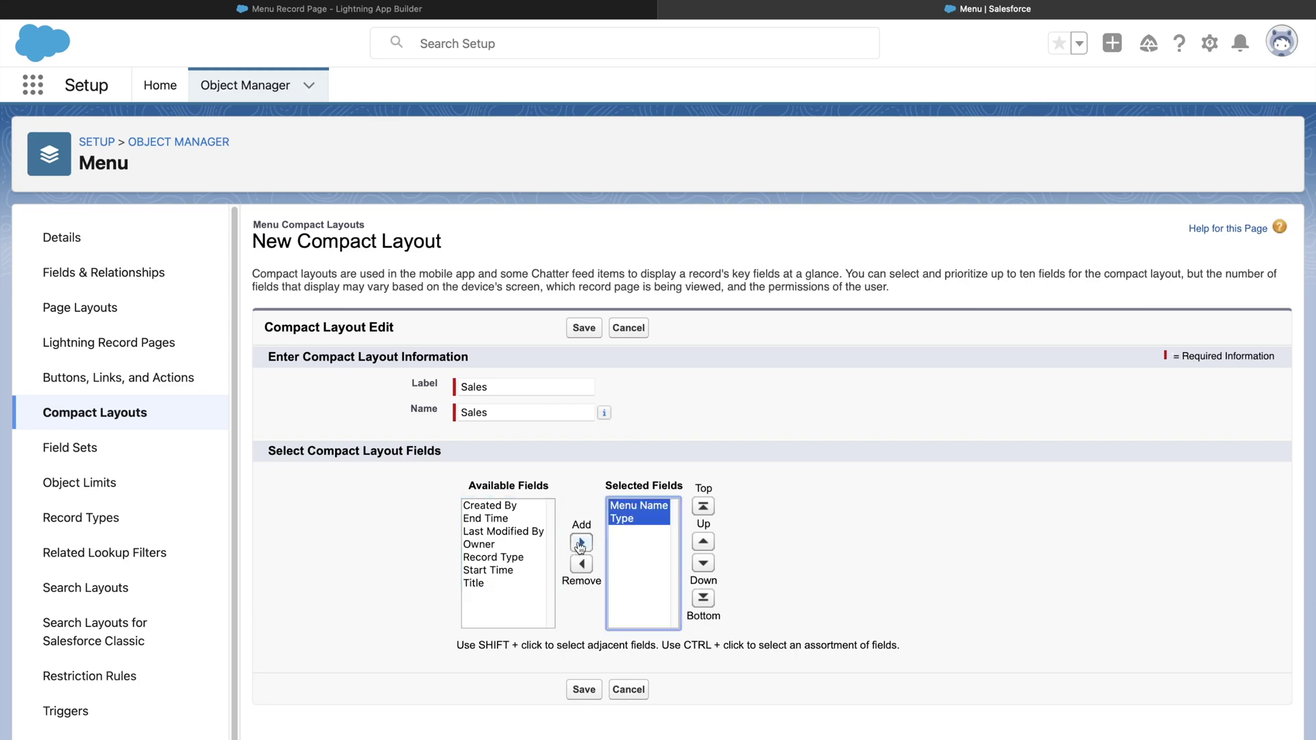
pyautogui.click(584, 689)
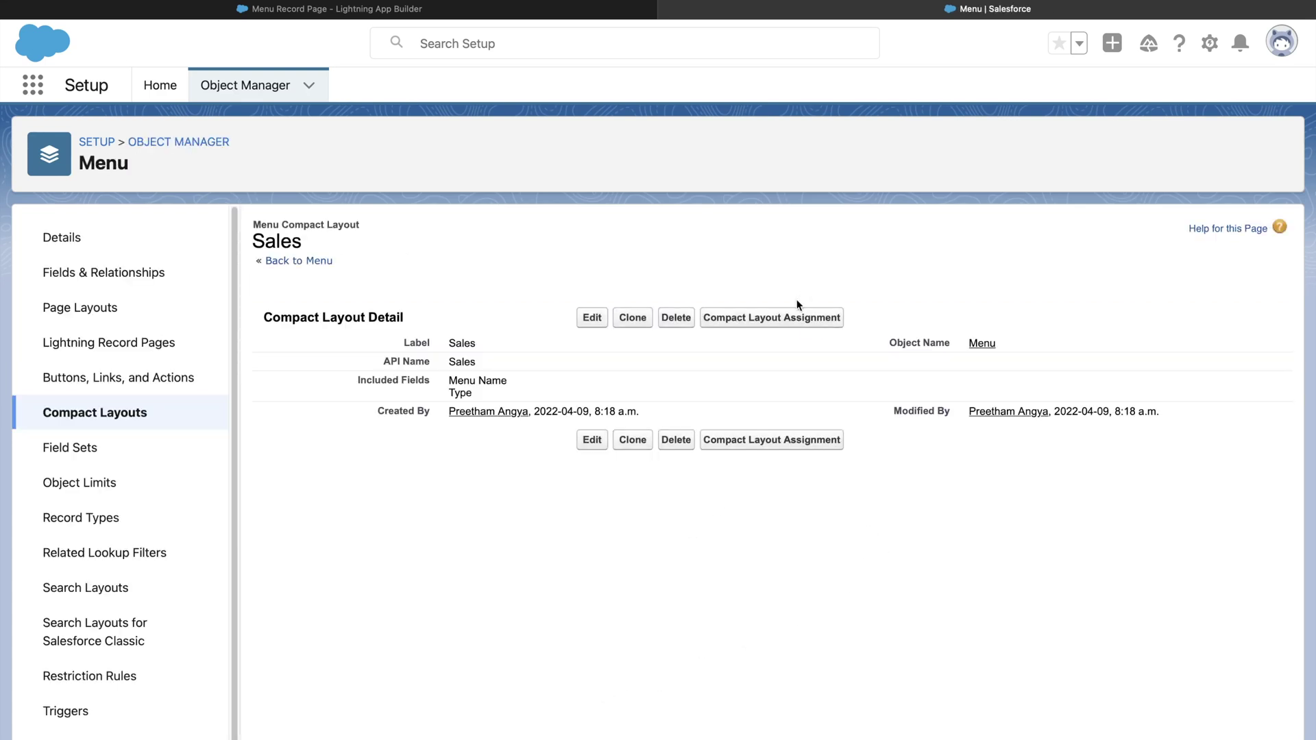
# Assign Sales as the primary compact layout and return to the Menu Record Page in App Builder.
pyautogui.click(774, 317)
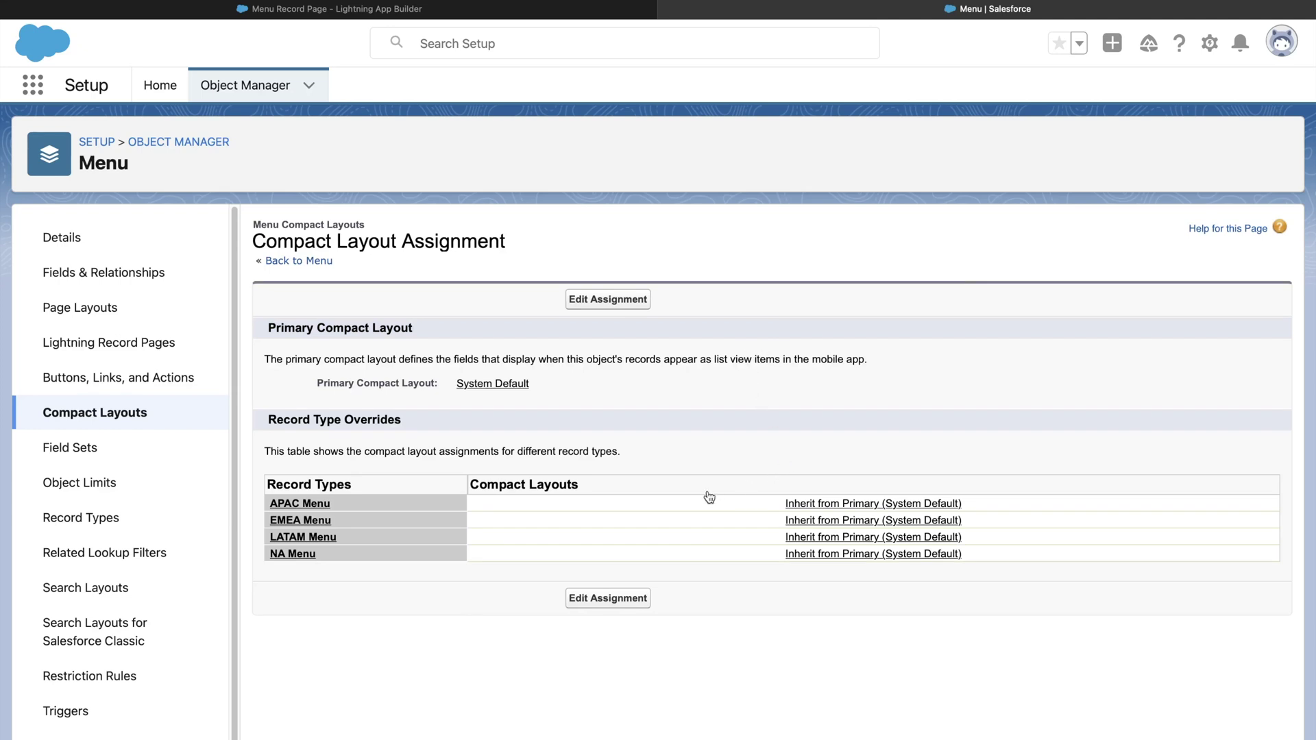
pyautogui.click(611, 302)
pyautogui.click(499, 378)
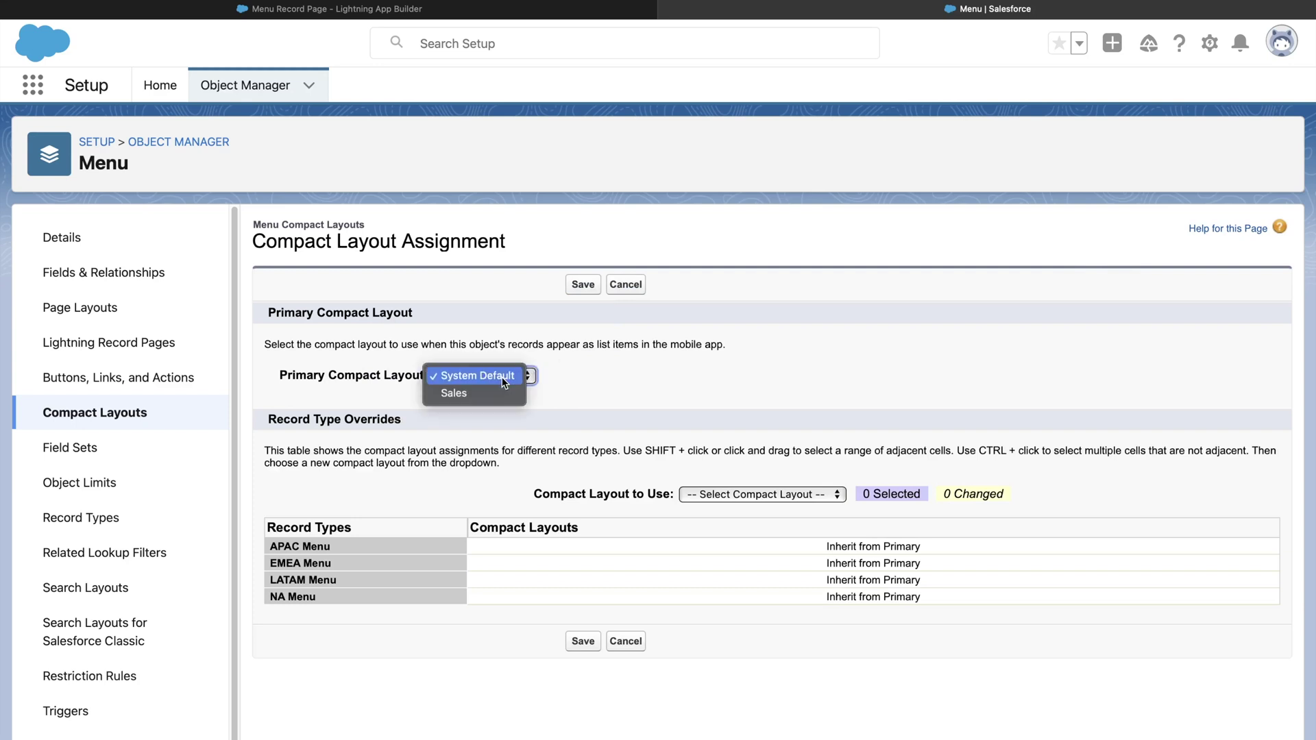
pyautogui.click(493, 395)
pyautogui.click(583, 641)
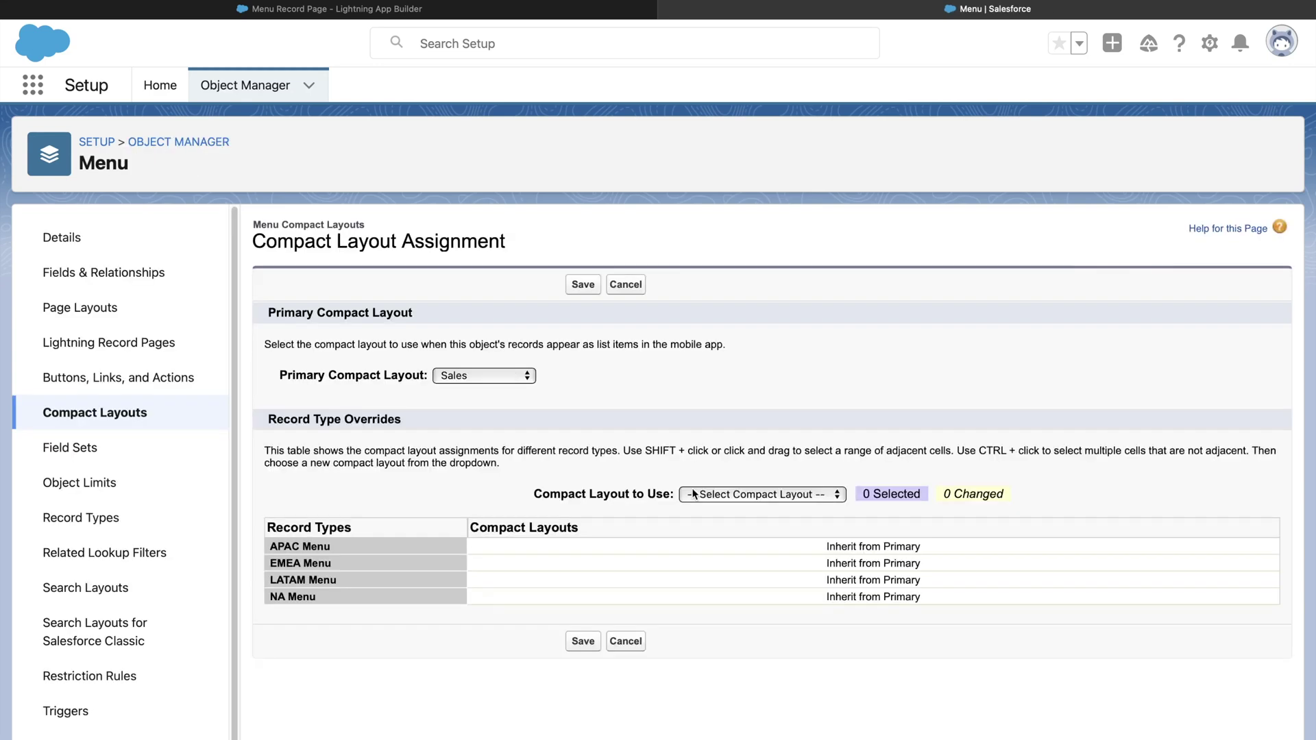
pyautogui.click(521, 14)
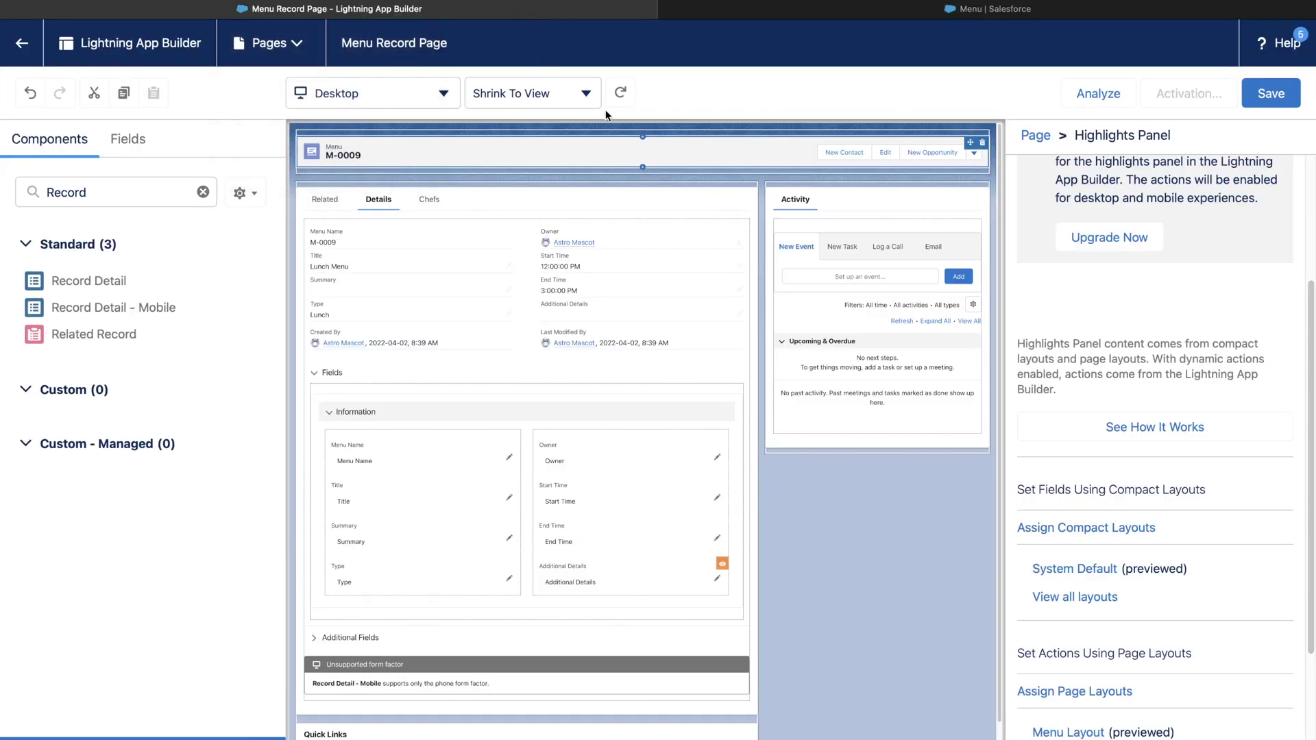
# Refresh the Menu Record Page preview so the Highlights Panel picks up the Sales compact layout.
pyautogui.click(620, 97)
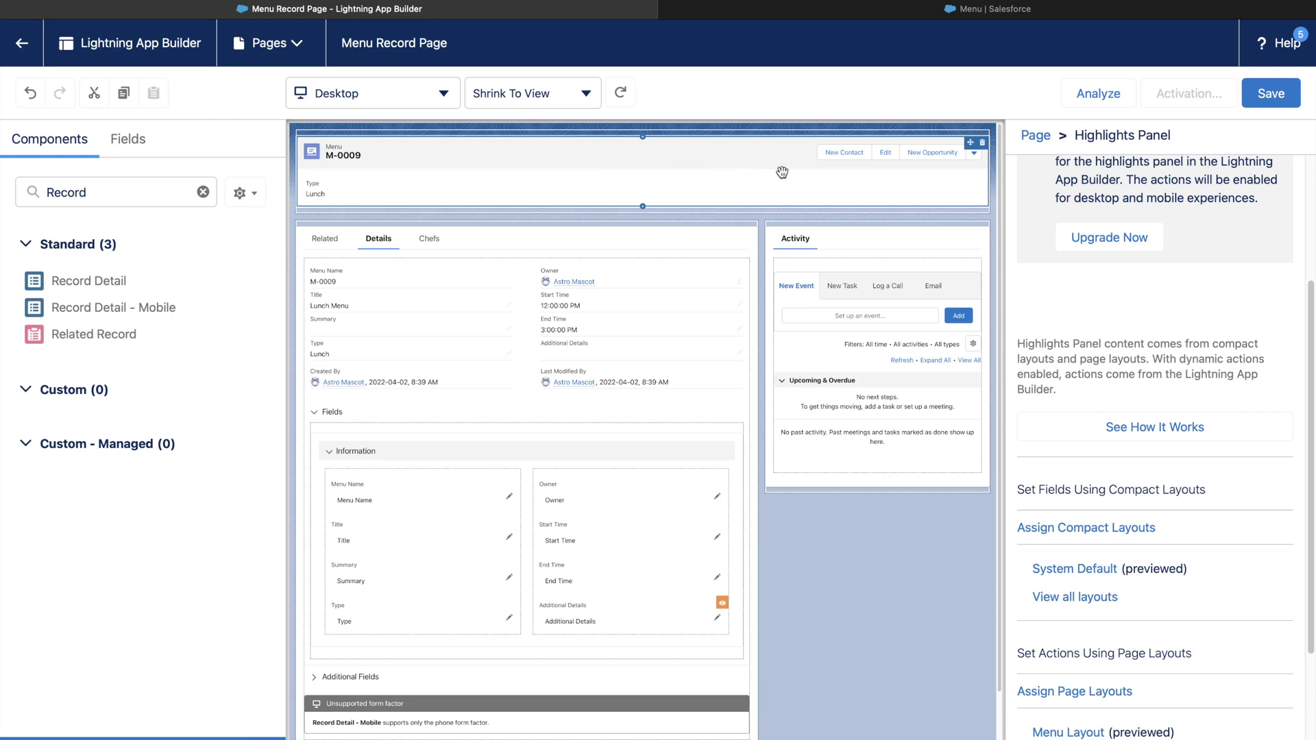
pyautogui.scroll(3, 1170, 350)
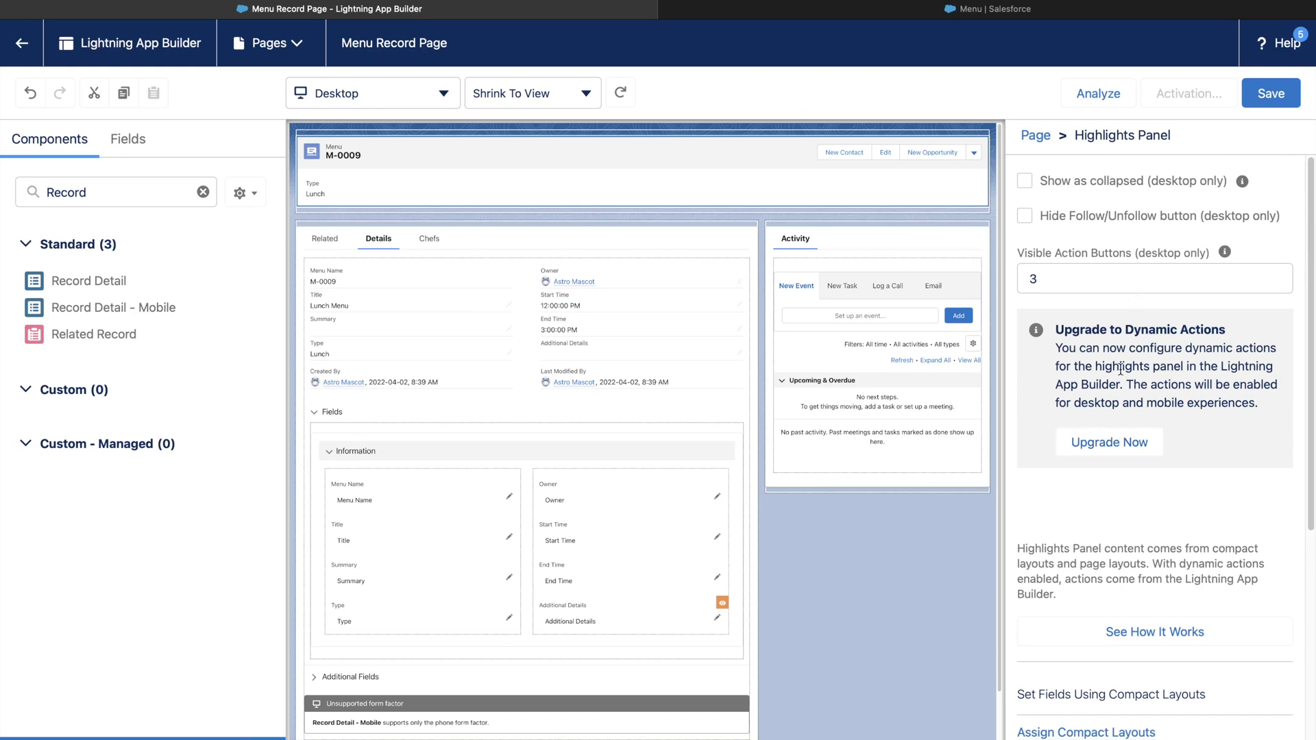
# Upgrade the Highlights Panel to dynamic actions migrated from the Menu (Sales) Layout.
pyautogui.click(1109, 443)
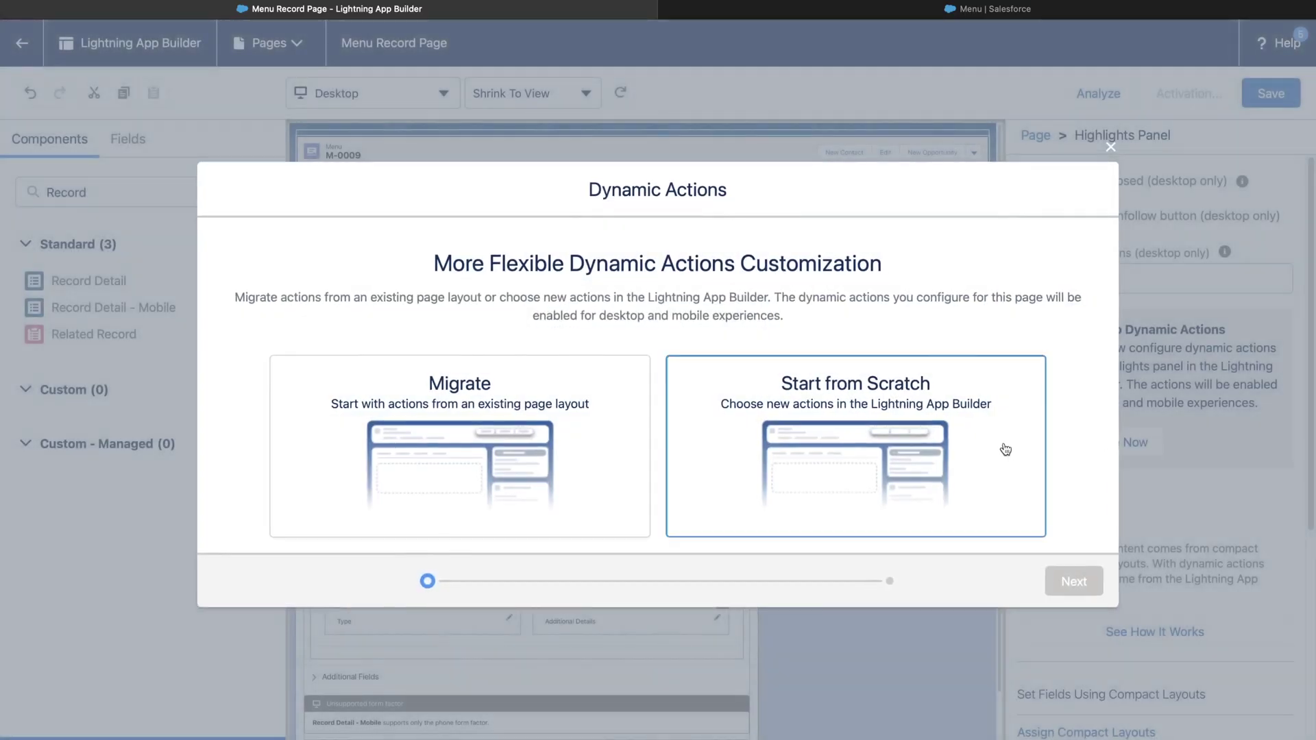
pyautogui.click(582, 443)
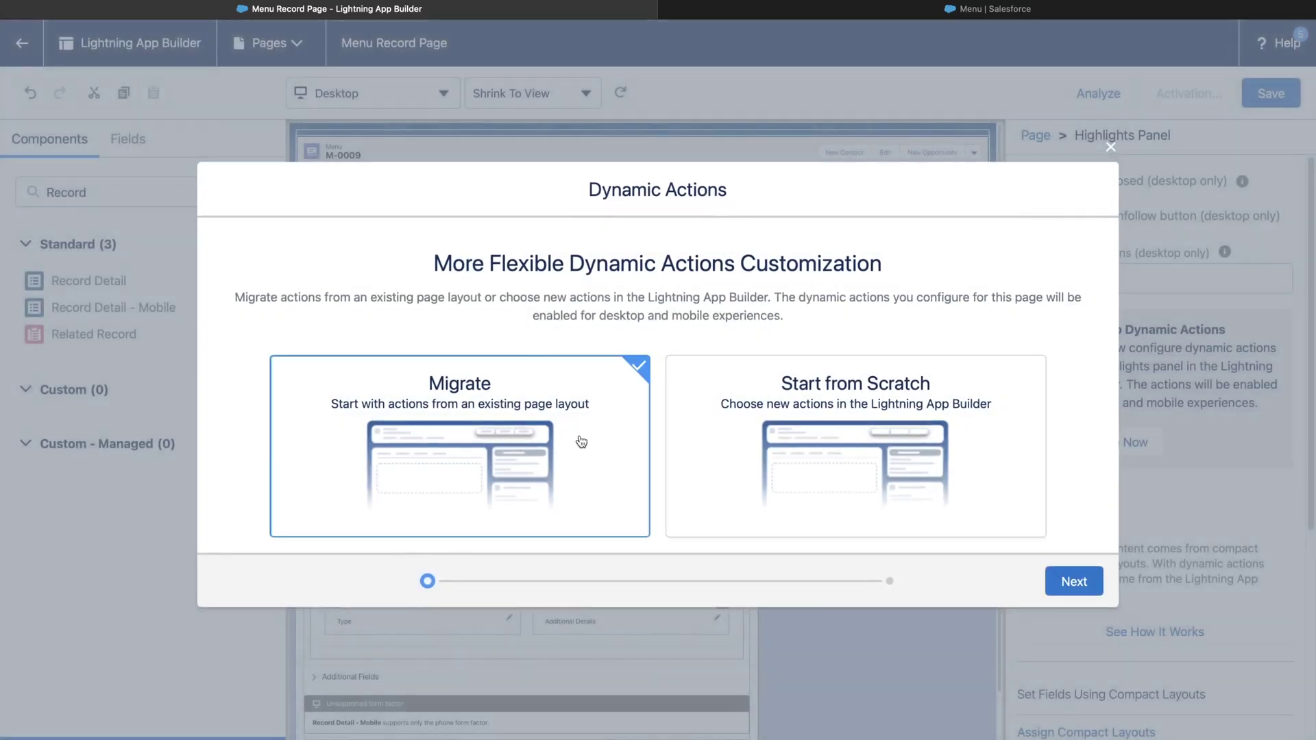
pyautogui.click(1089, 591)
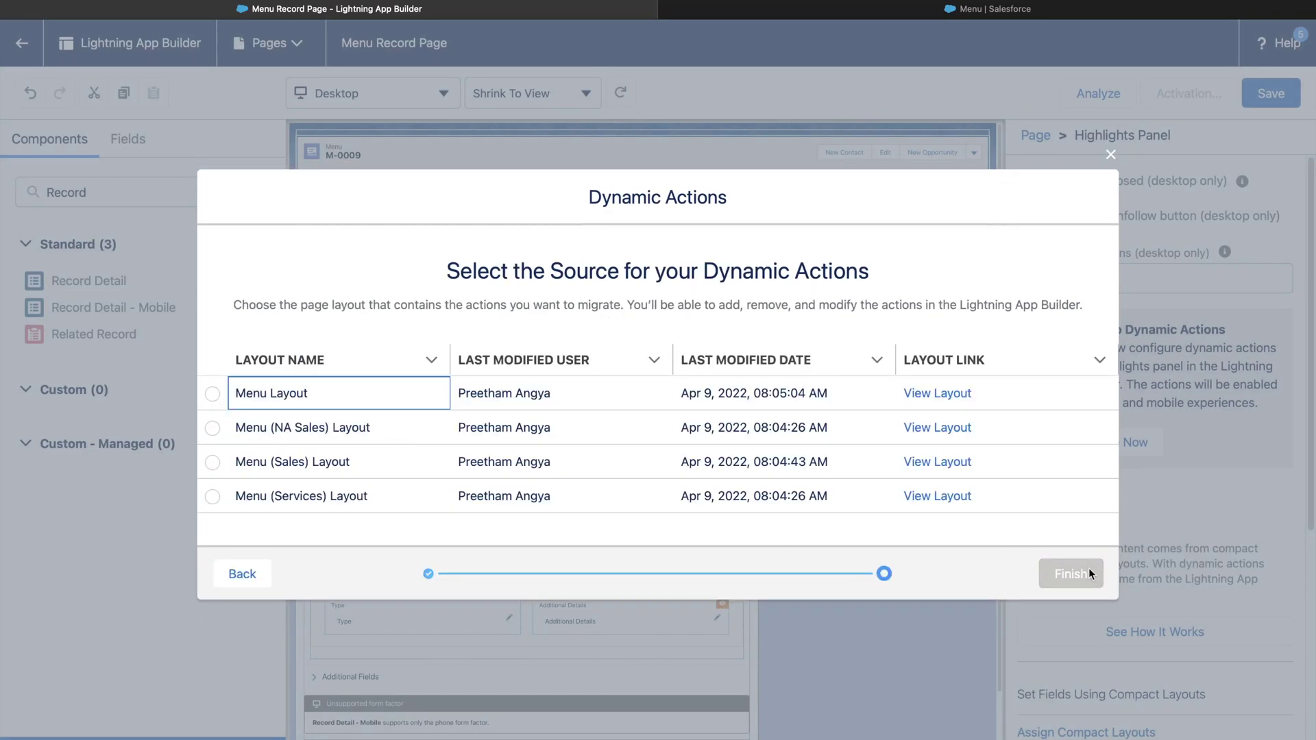
pyautogui.click(212, 462)
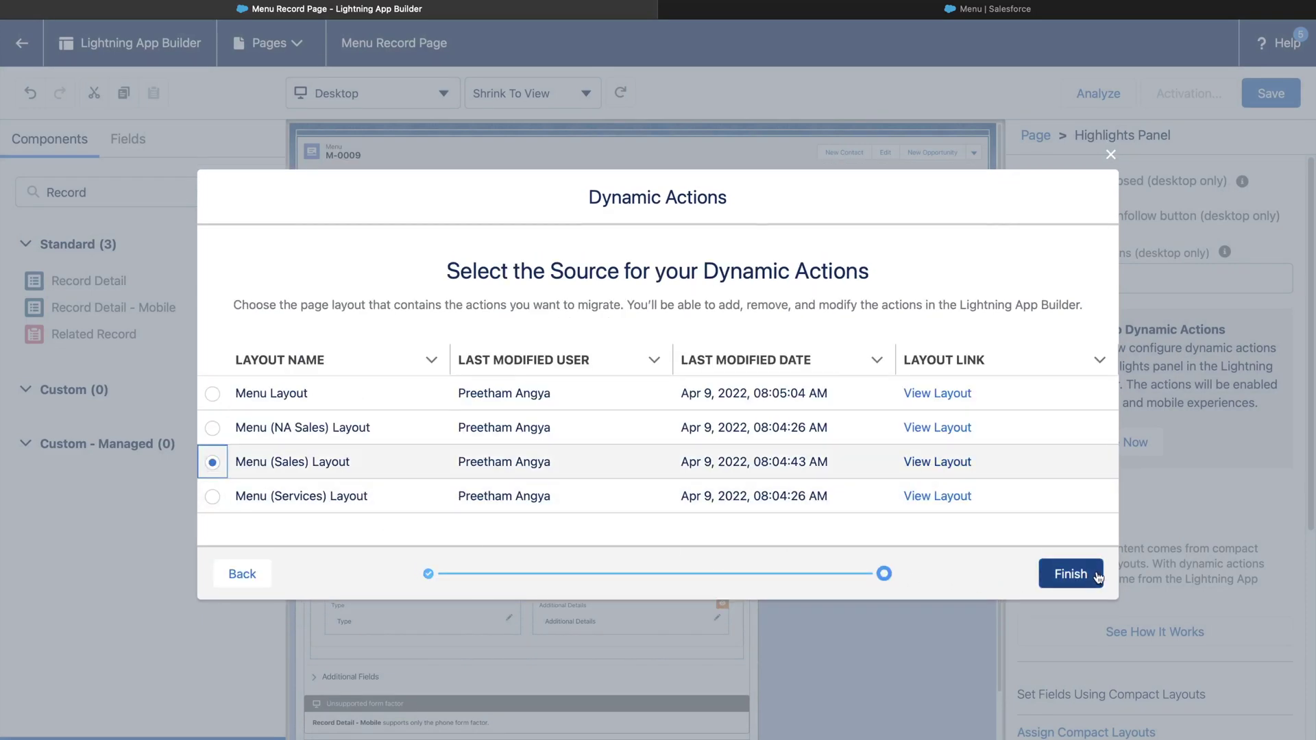
pyautogui.click(1071, 574)
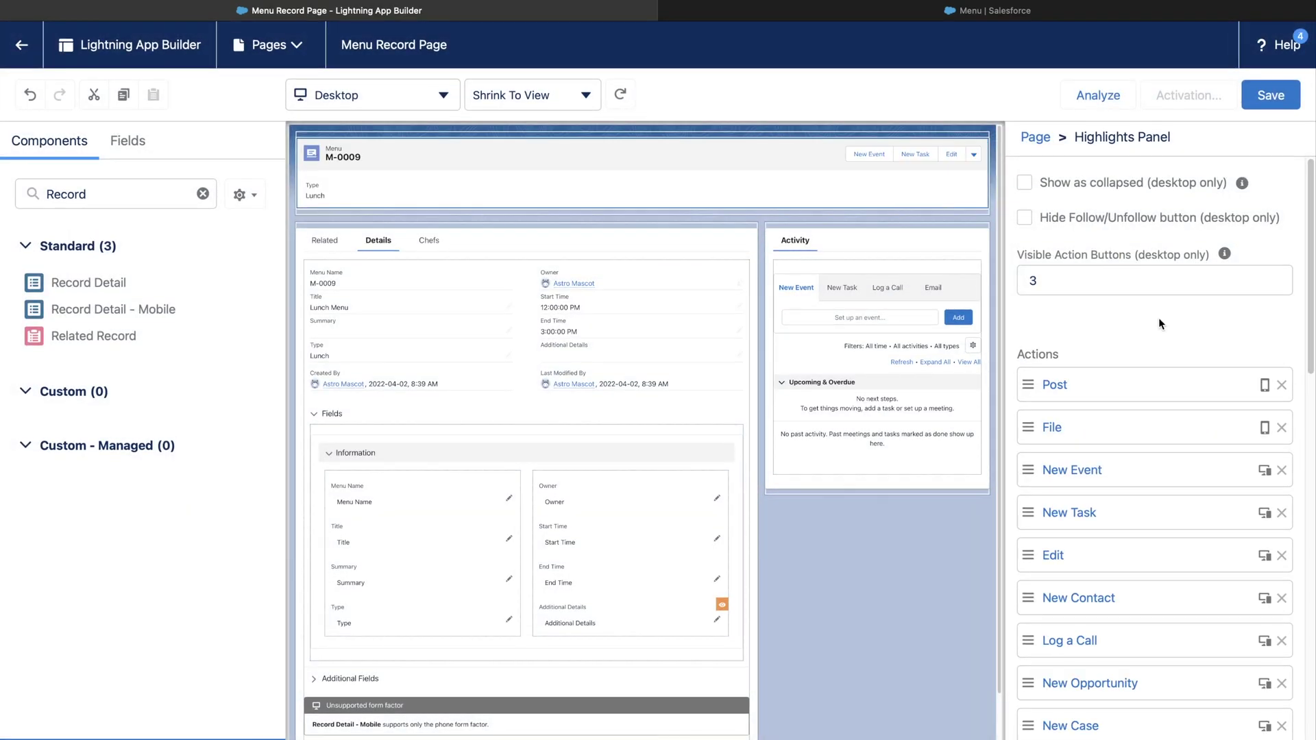
pyautogui.scroll(-8, 1159, 322)
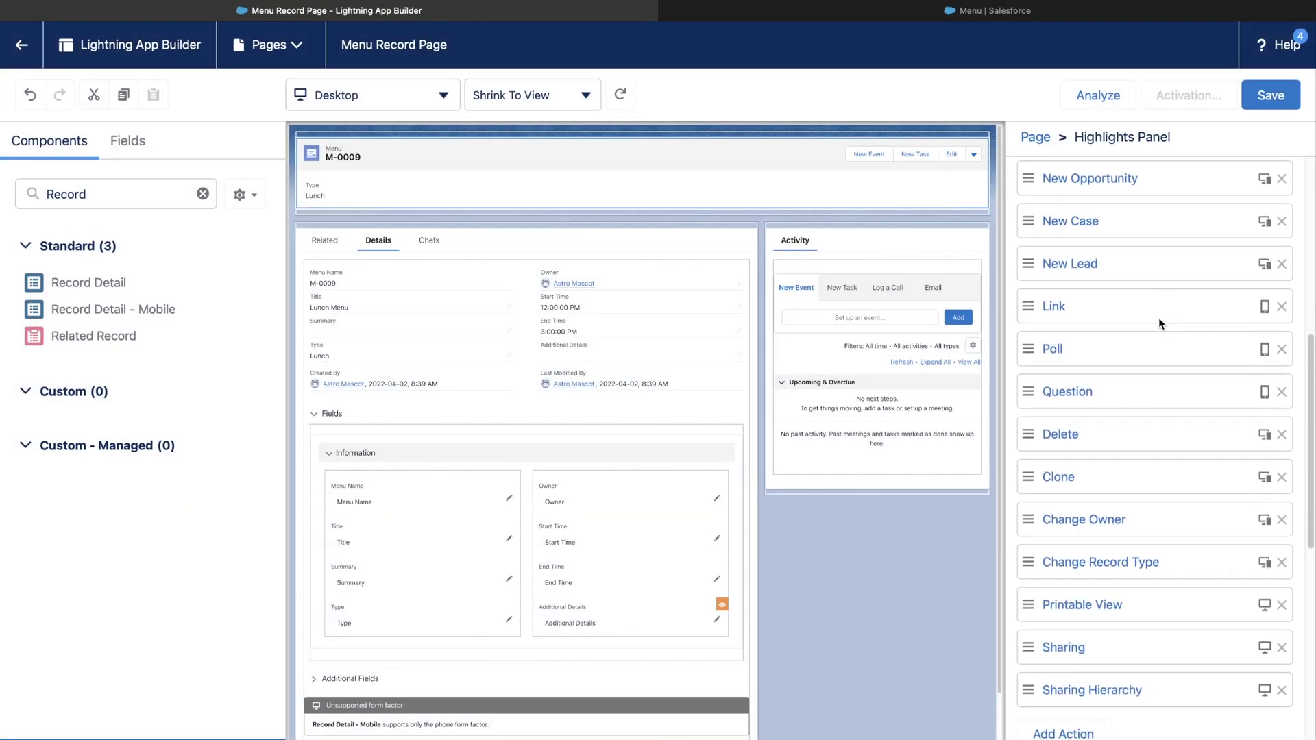
pyautogui.scroll(-6, 1158, 318)
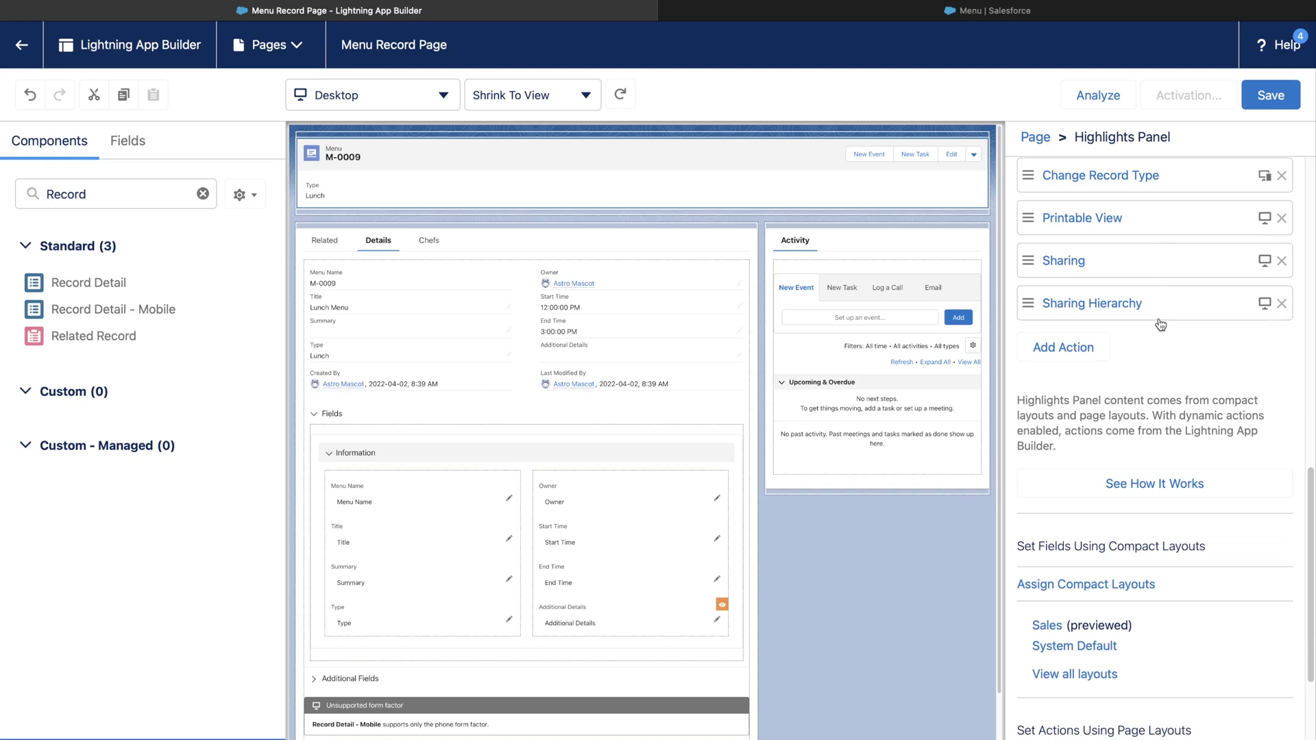
pyautogui.scroll(3, 1161, 325)
# Add an advanced visibility filter to the Sharing action on field User > Profile > Name.
pyautogui.click(1152, 350)
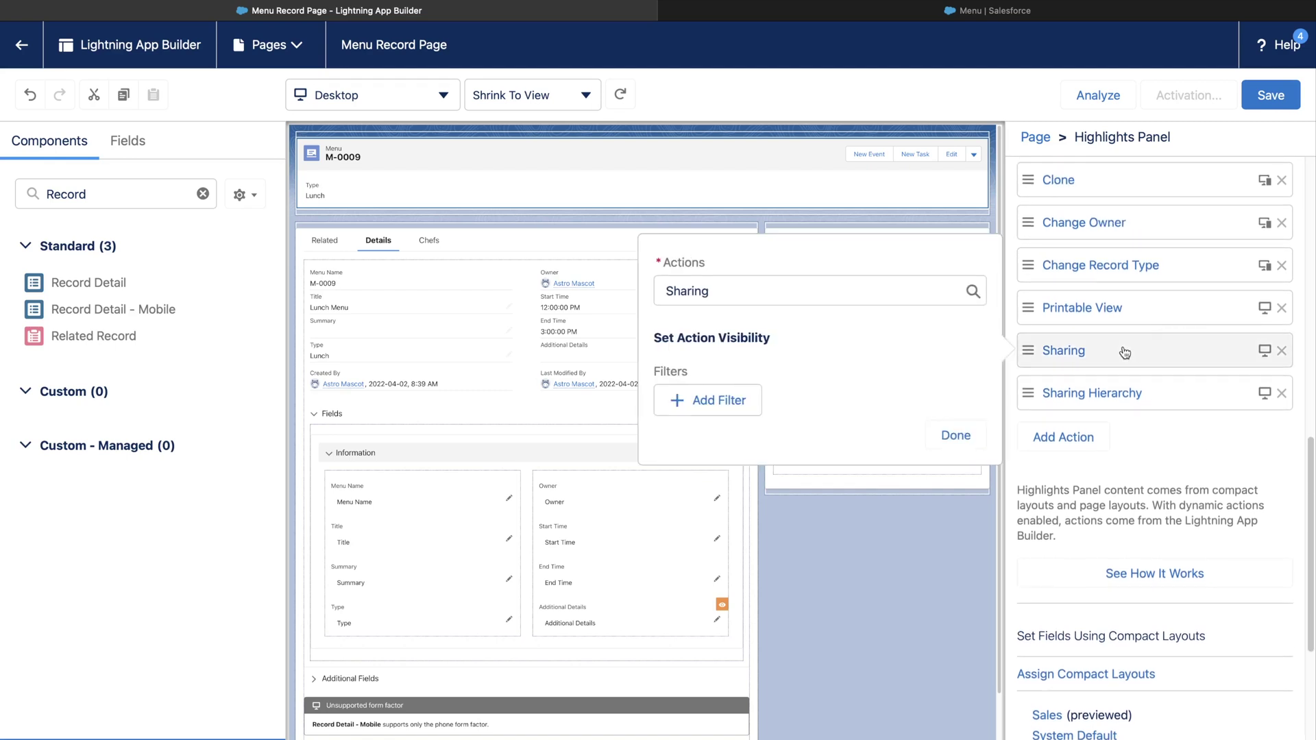
pyautogui.click(710, 403)
pyautogui.click(865, 362)
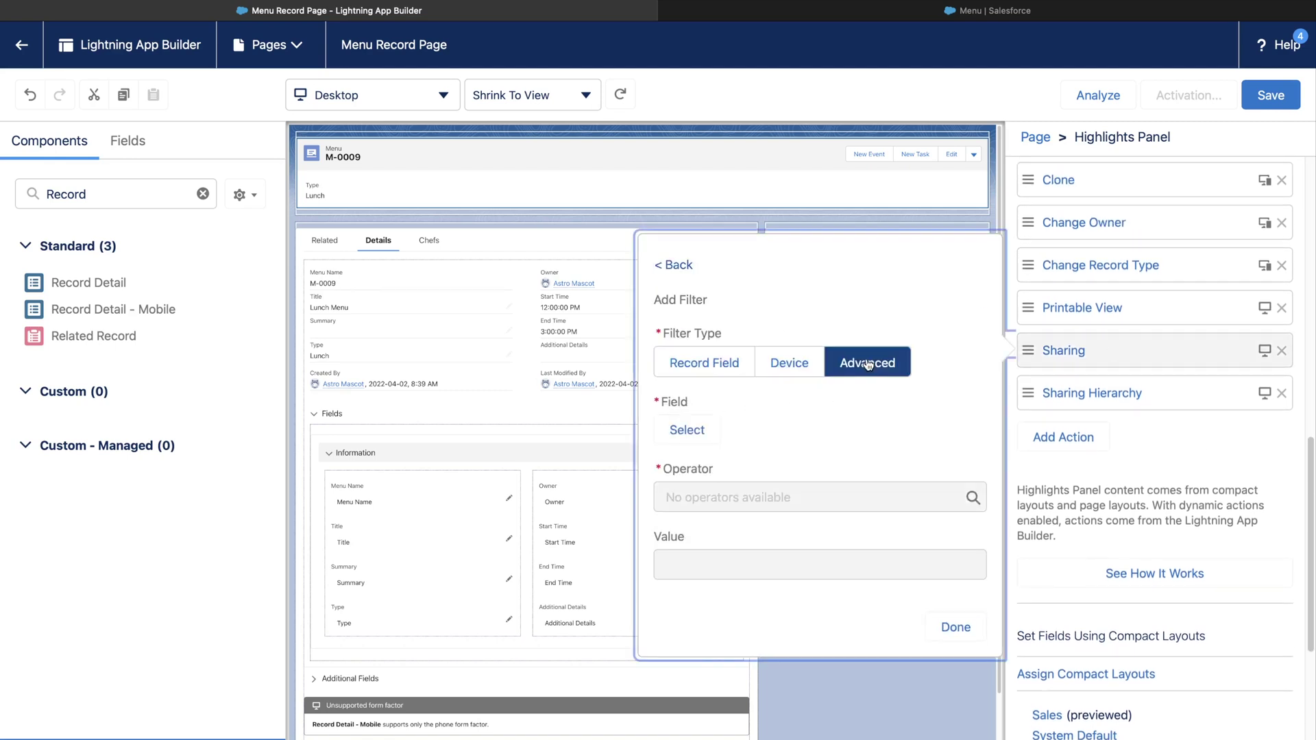
pyautogui.click(693, 430)
pyautogui.click(526, 299)
pyautogui.click(474, 356)
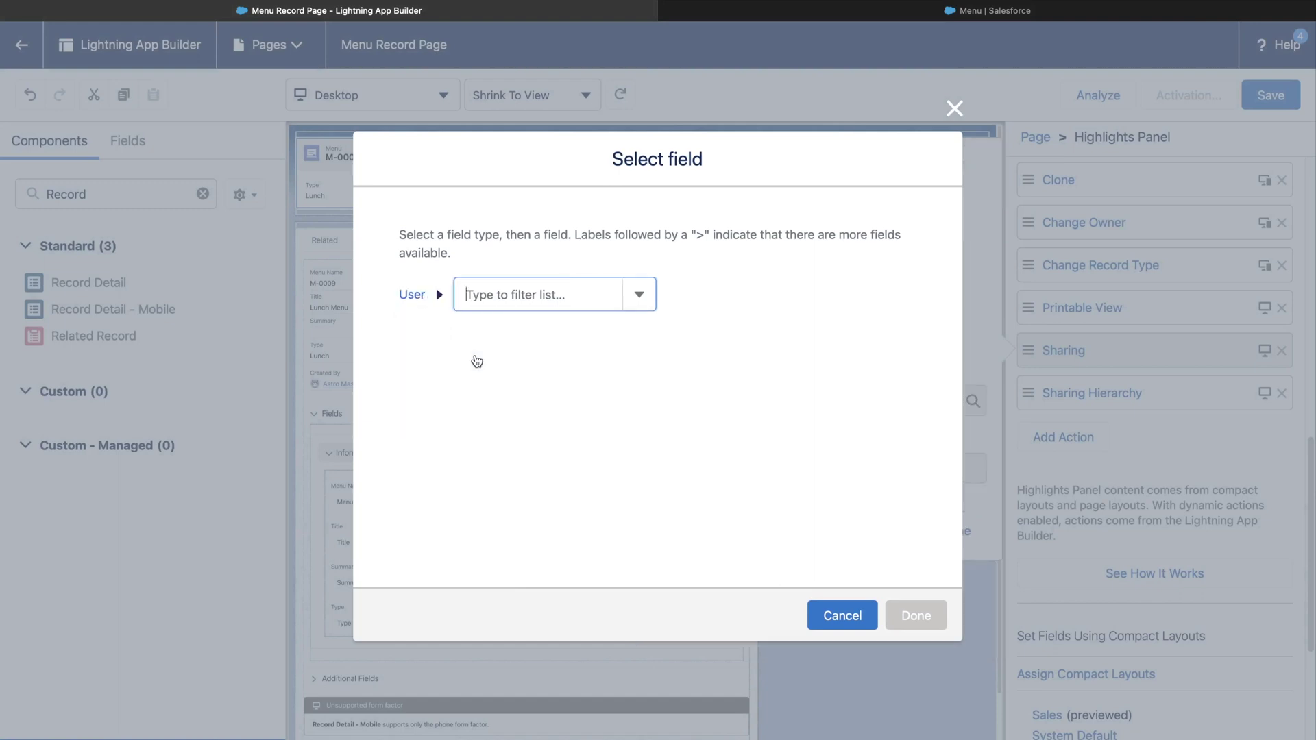
pyautogui.click(546, 303)
pyautogui.write('Profile')
pyautogui.click(514, 330)
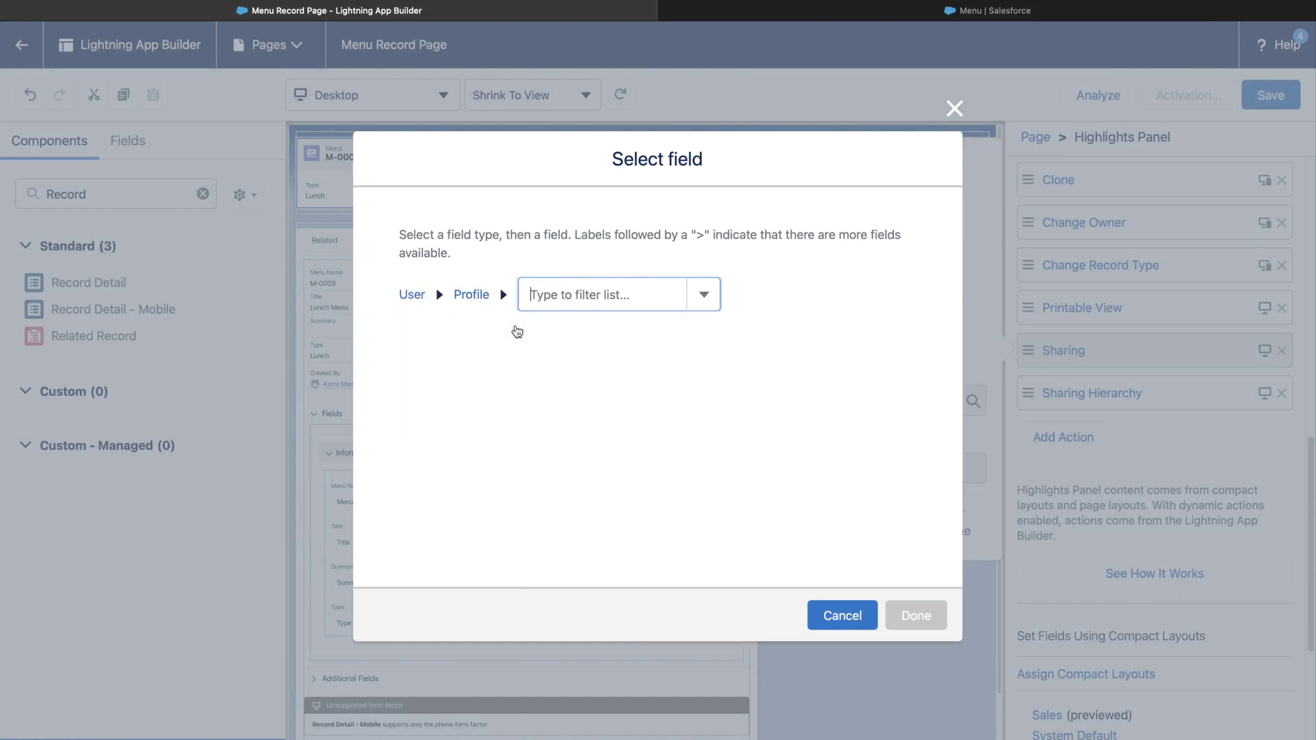
pyautogui.write('Name')
pyautogui.click(566, 333)
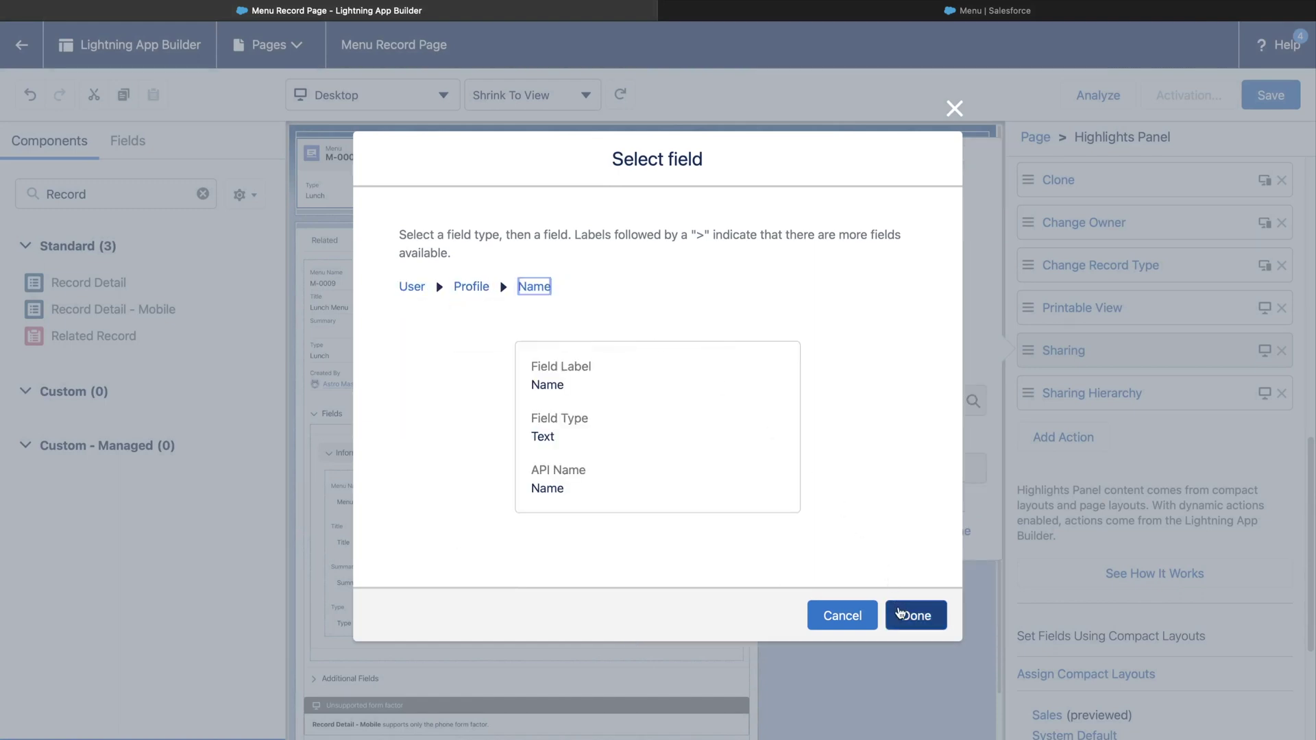
pyautogui.click(898, 606)
# Set the filter to Equal System Administrator and save it.
pyautogui.click(754, 396)
pyautogui.click(741, 466)
pyautogui.click(749, 465)
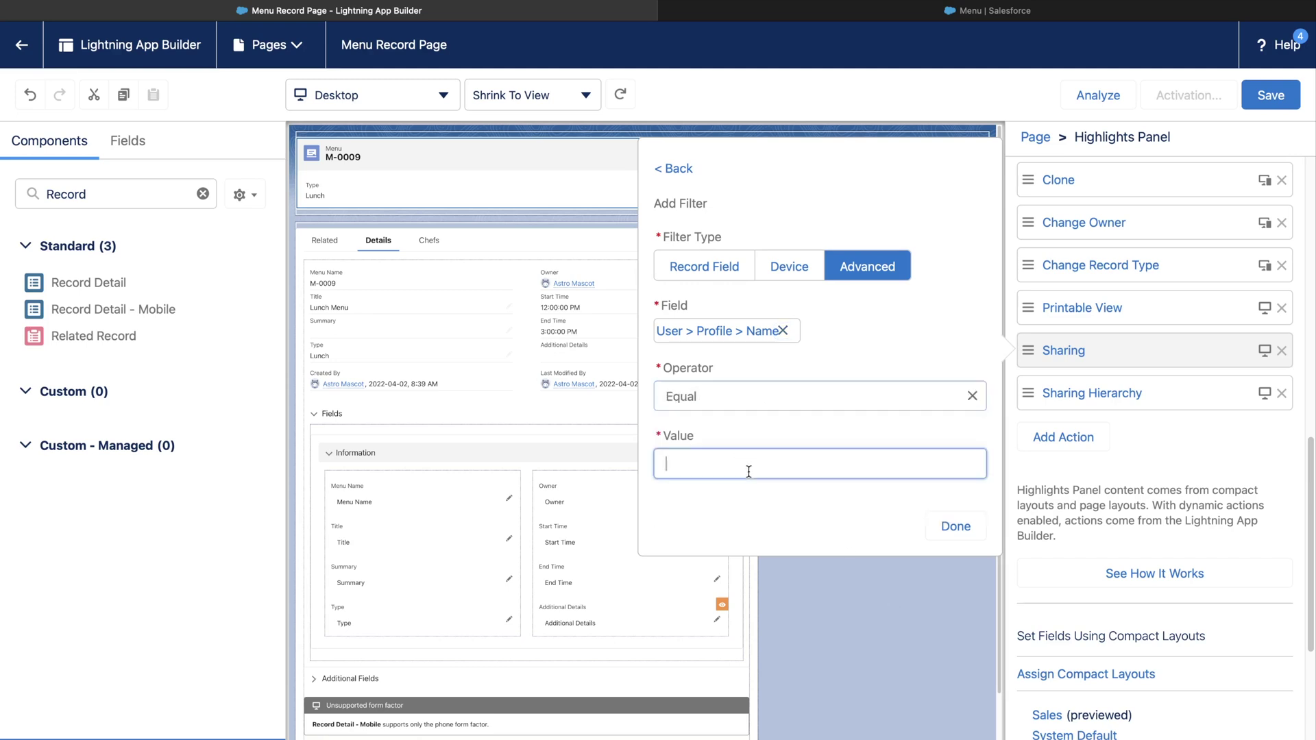
pyautogui.write('System Administrator')
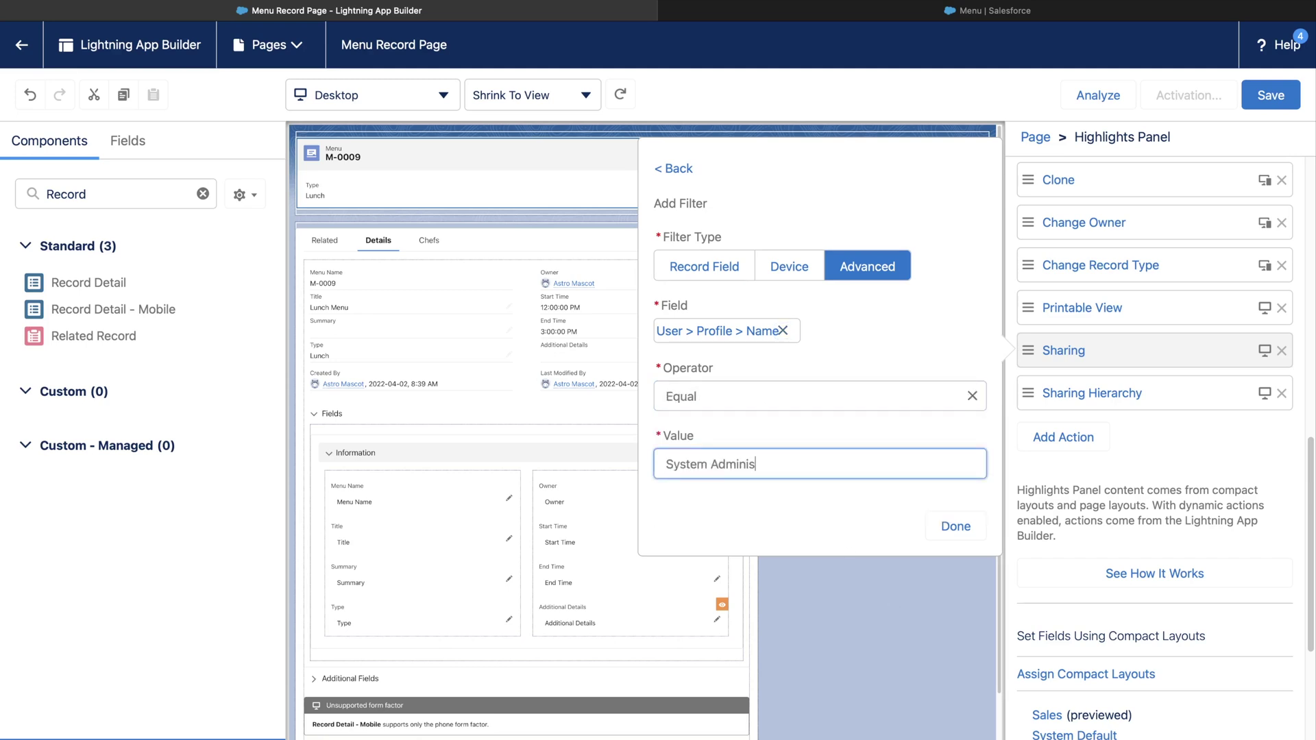
pyautogui.click(956, 526)
pyautogui.click(953, 450)
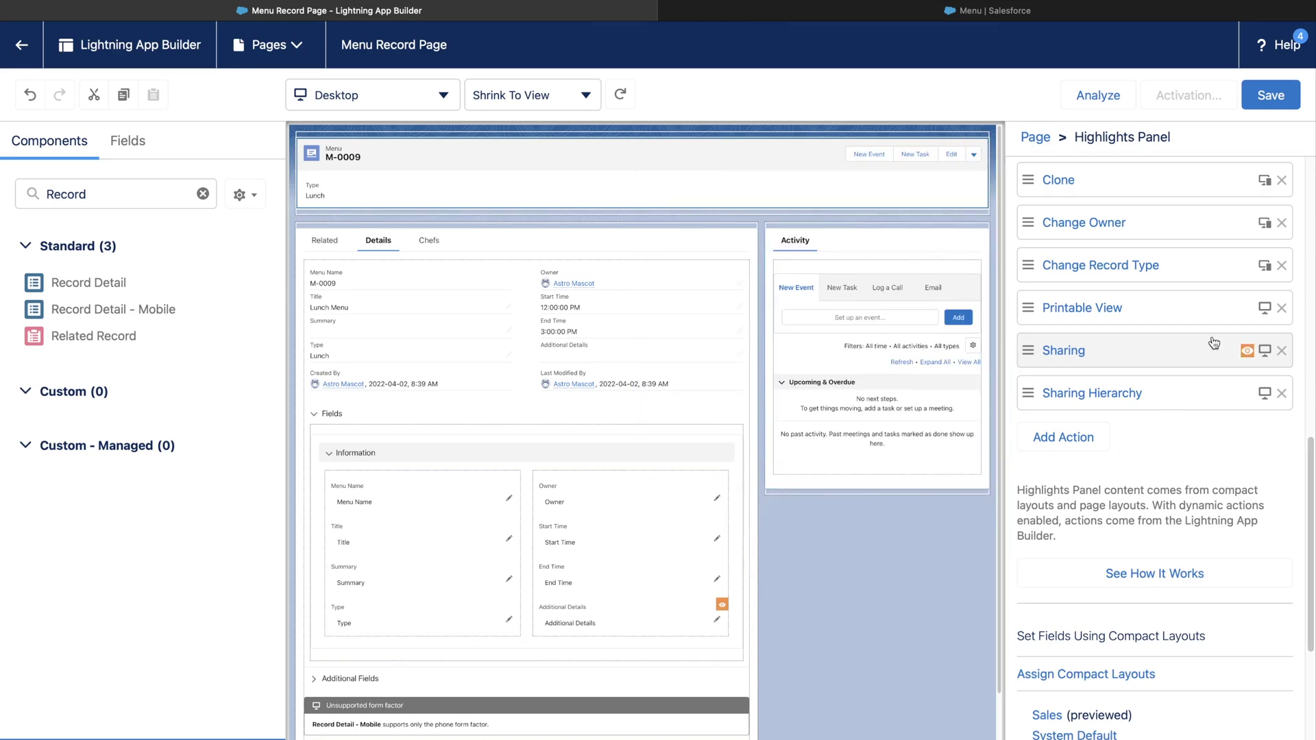
# Save the Menu Record Page and begin activating it for the Sales app.
pyautogui.click(1281, 100)
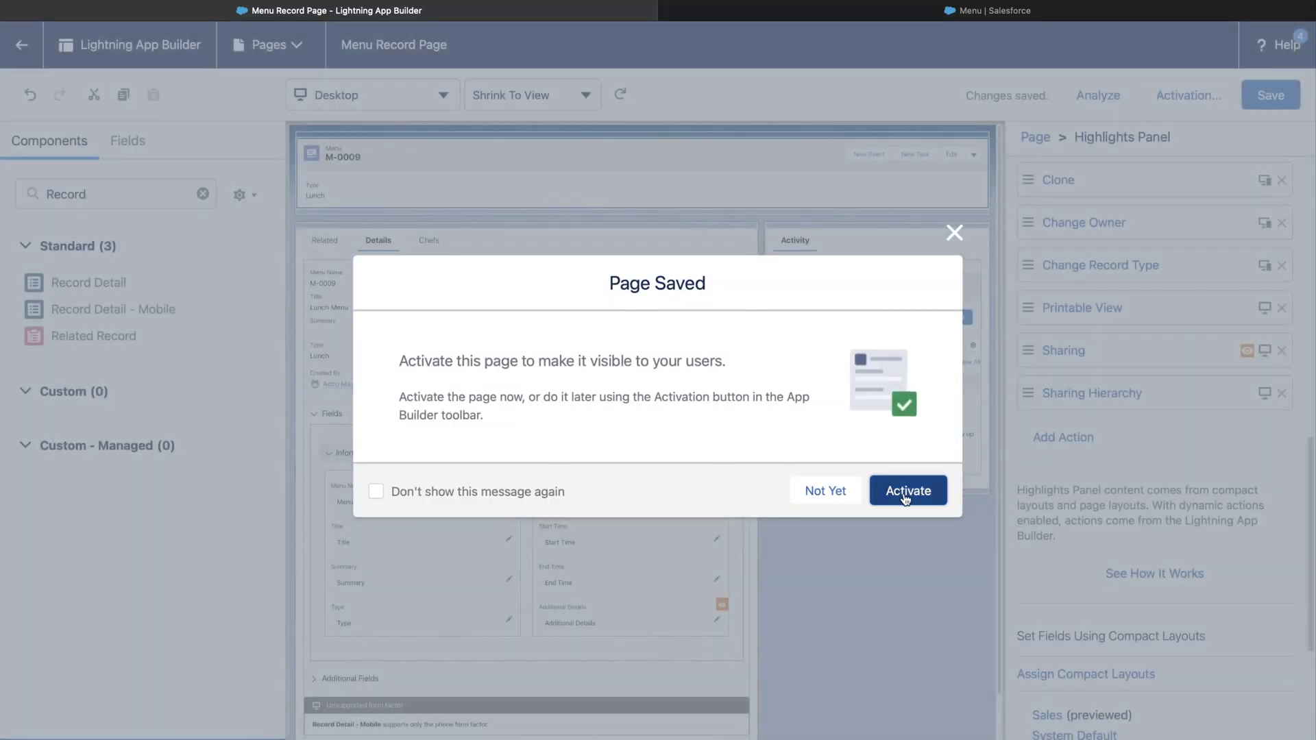
pyautogui.click(906, 498)
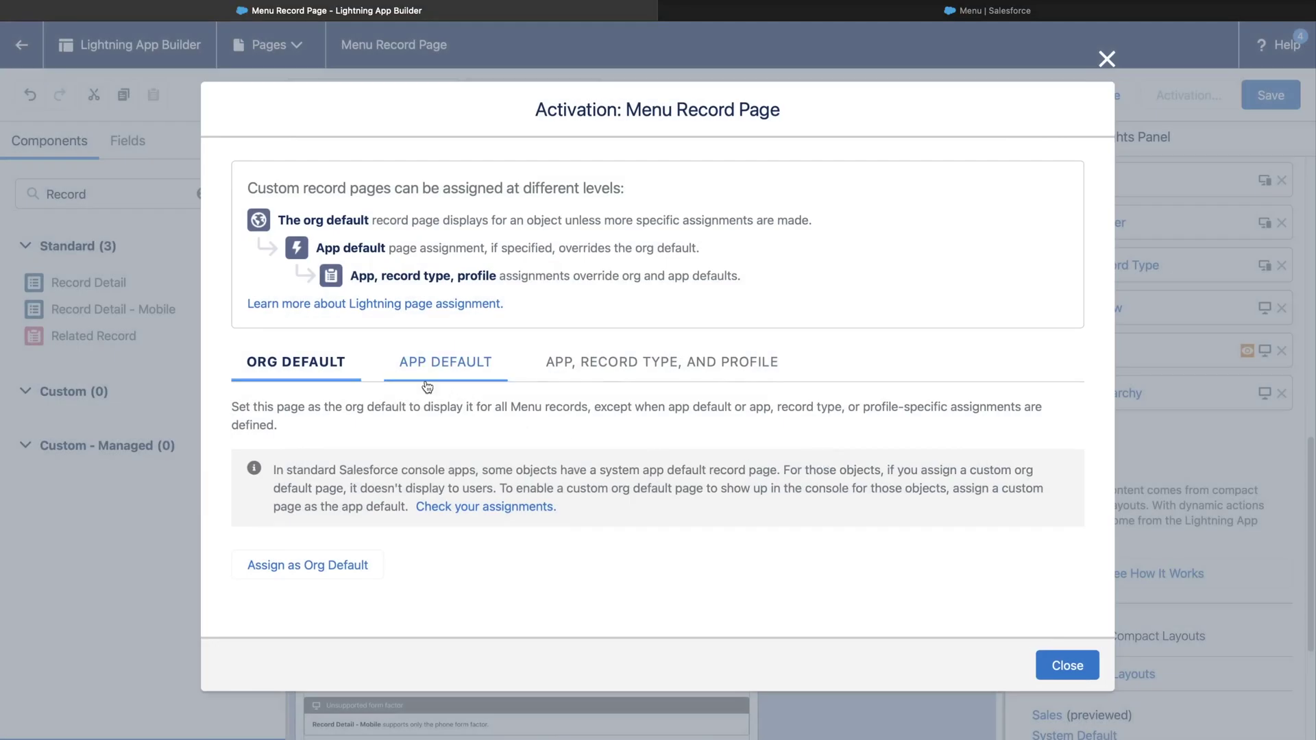
pyautogui.click(645, 373)
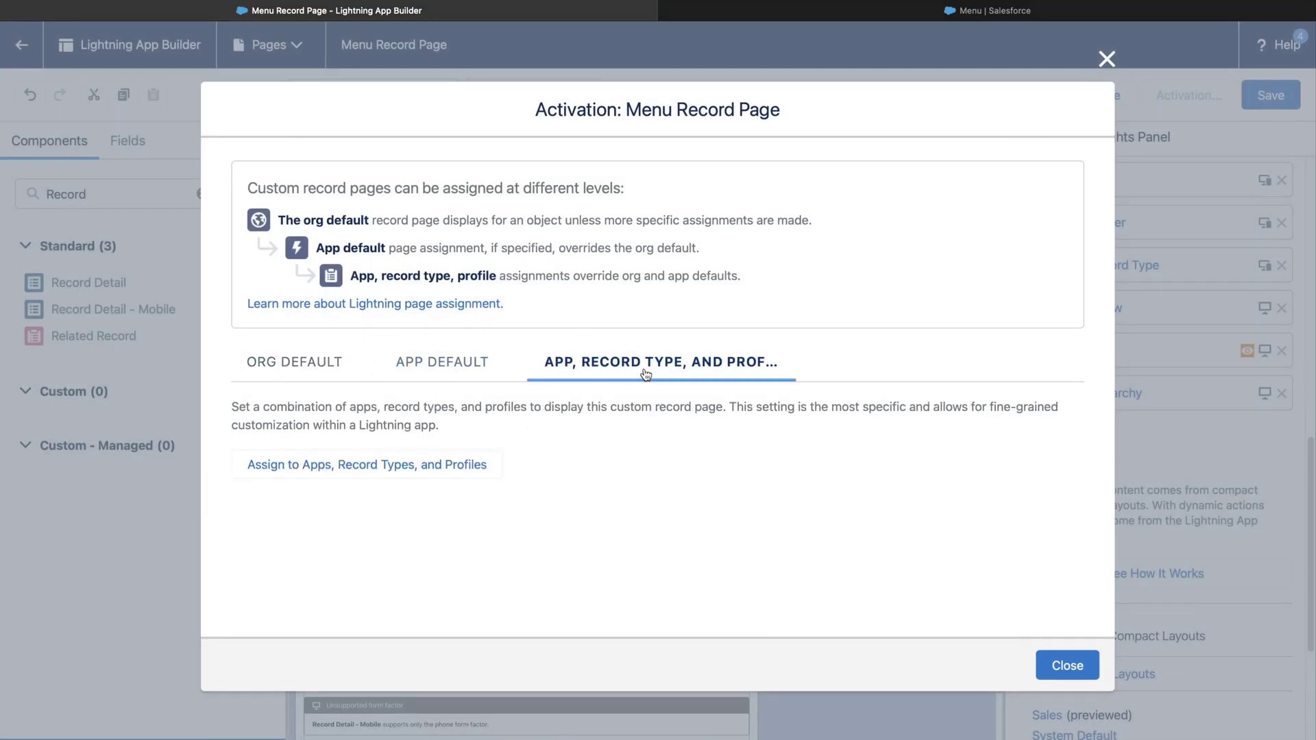
pyautogui.click(357, 467)
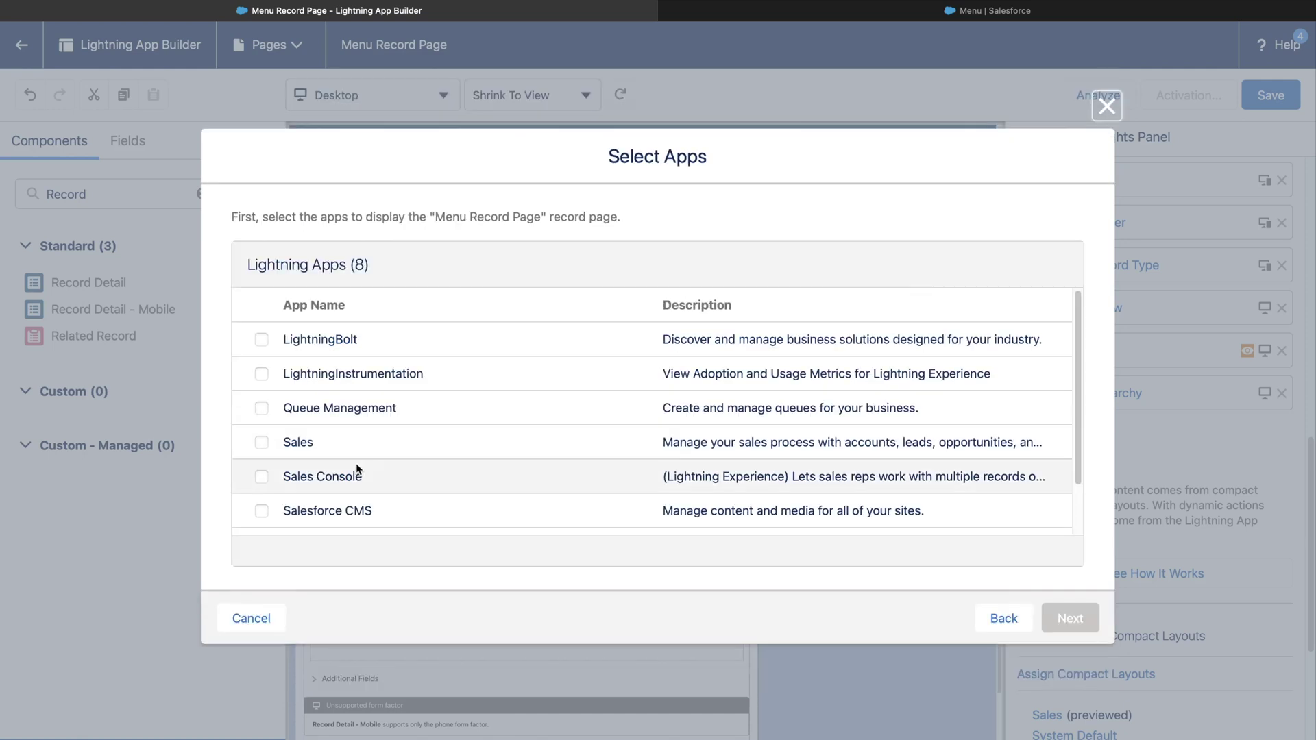
pyautogui.click(261, 442)
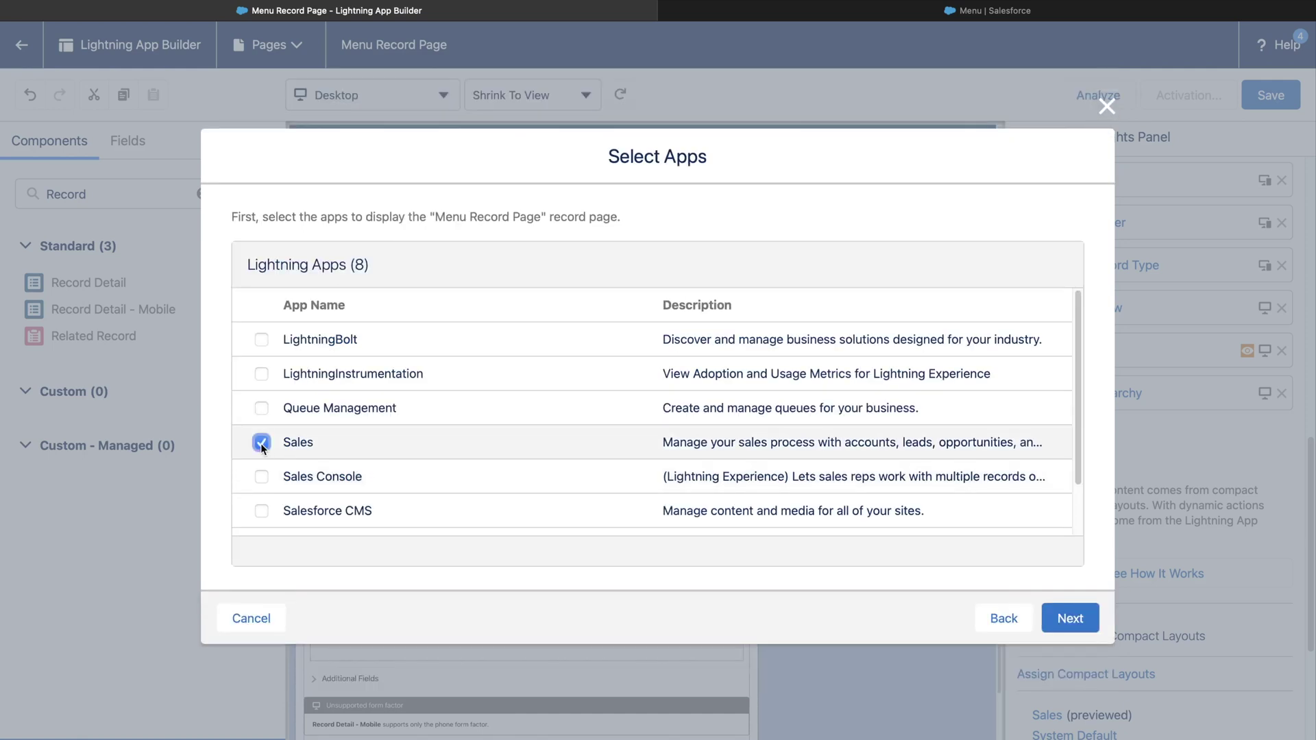
# Keep desktop and phone, and include the APAC, EMEA, LATAM and NA Menu record types.
pyautogui.click(1083, 615)
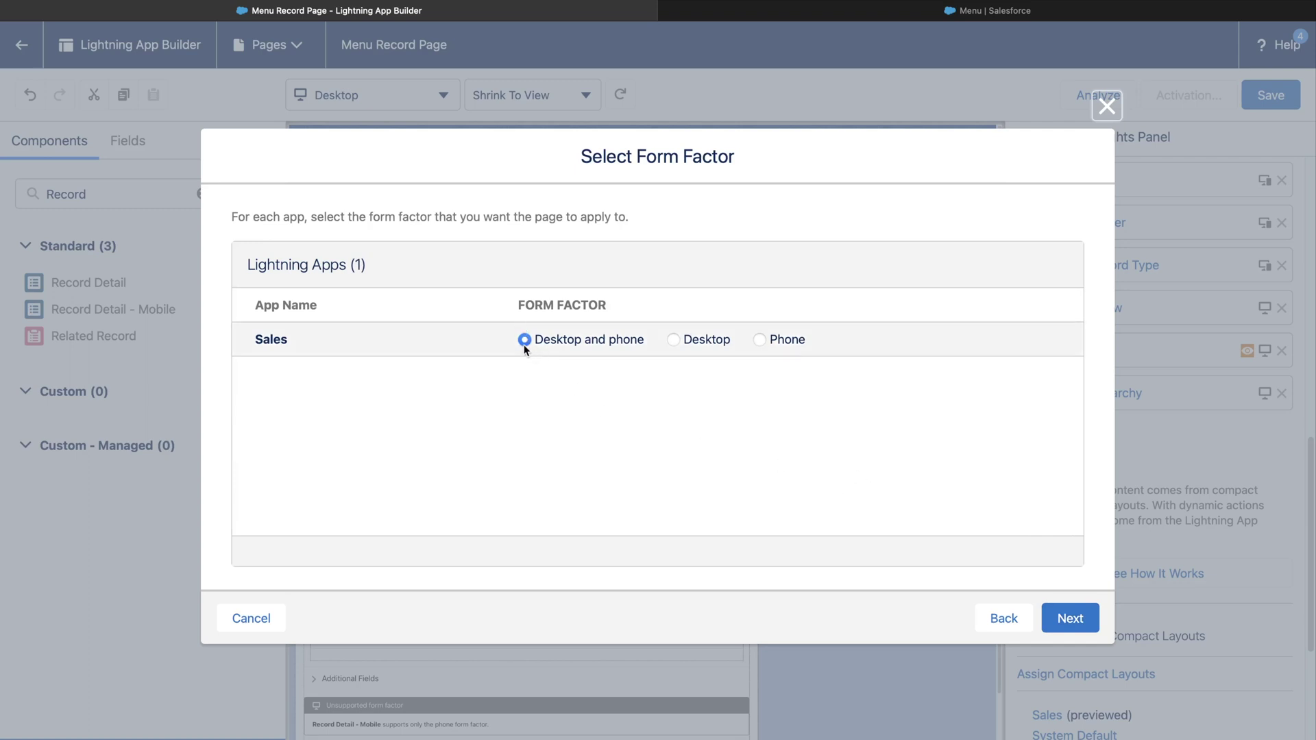
pyautogui.click(1086, 626)
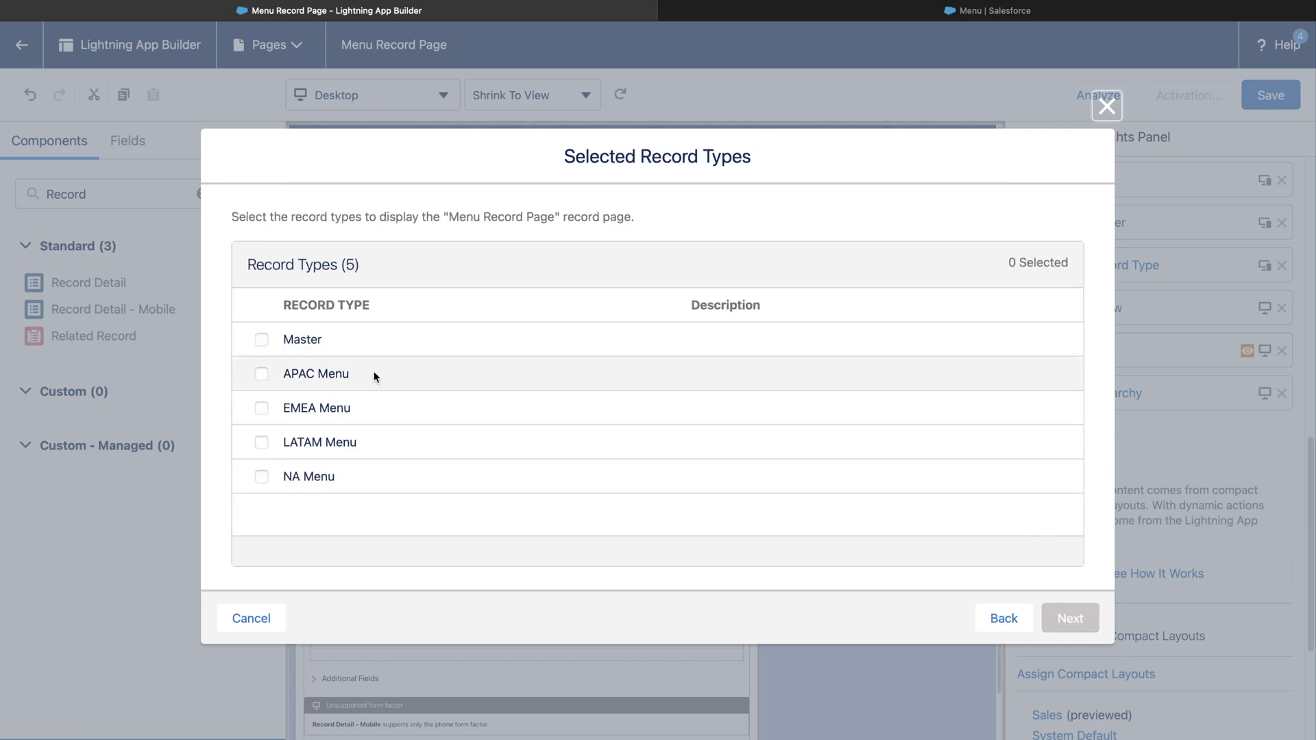
pyautogui.click(261, 374)
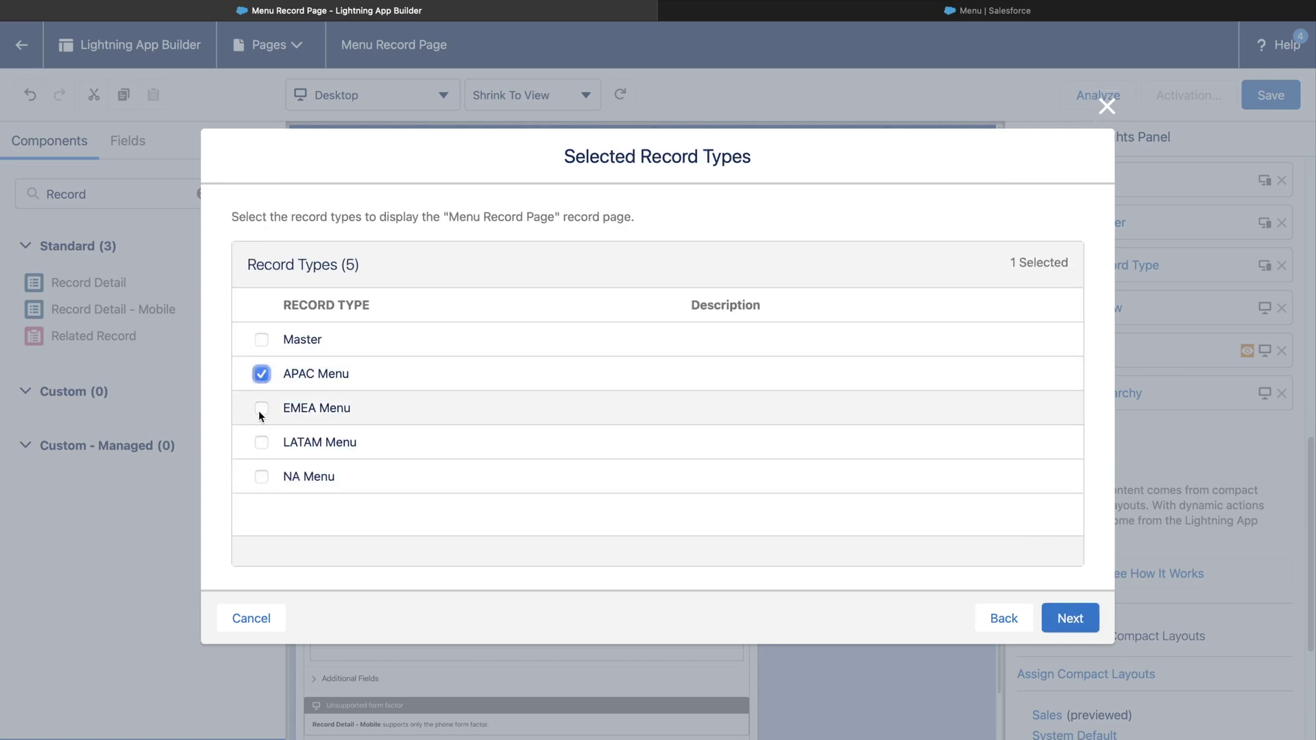
pyautogui.click(259, 409)
pyautogui.click(262, 442)
pyautogui.click(265, 479)
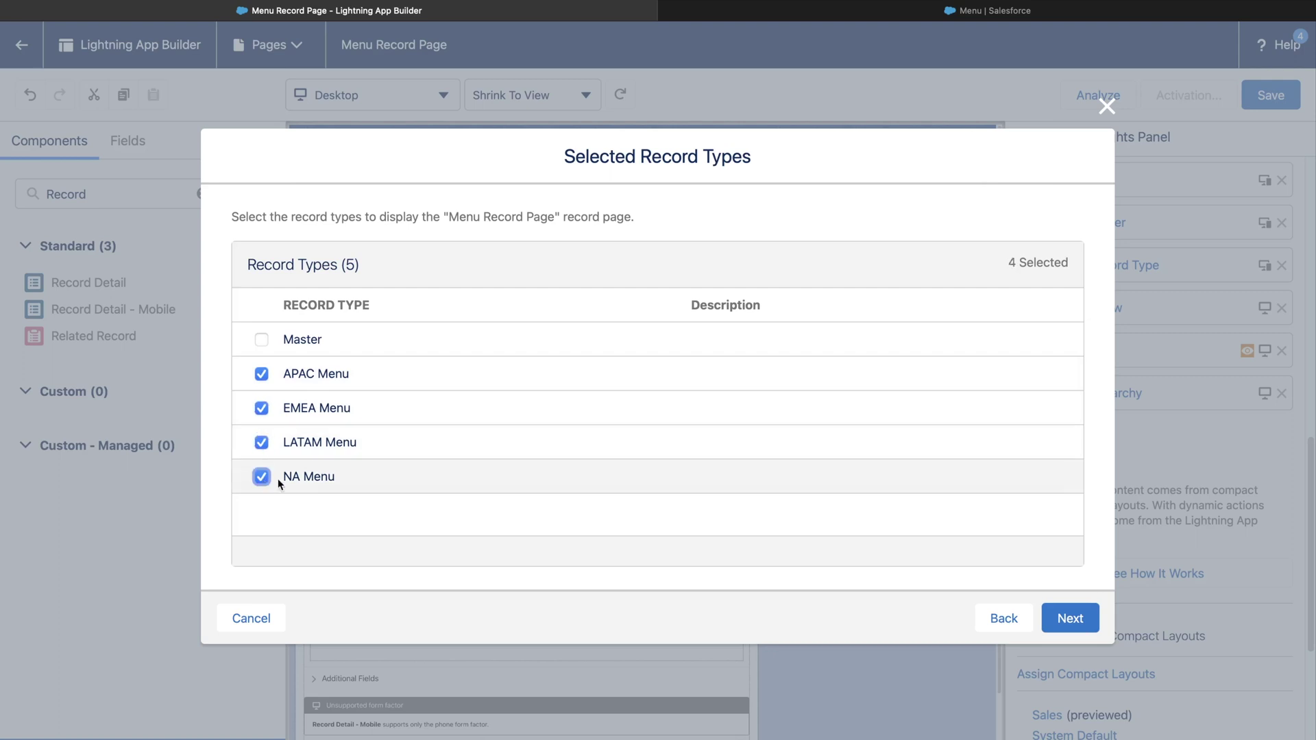
pyautogui.click(1067, 615)
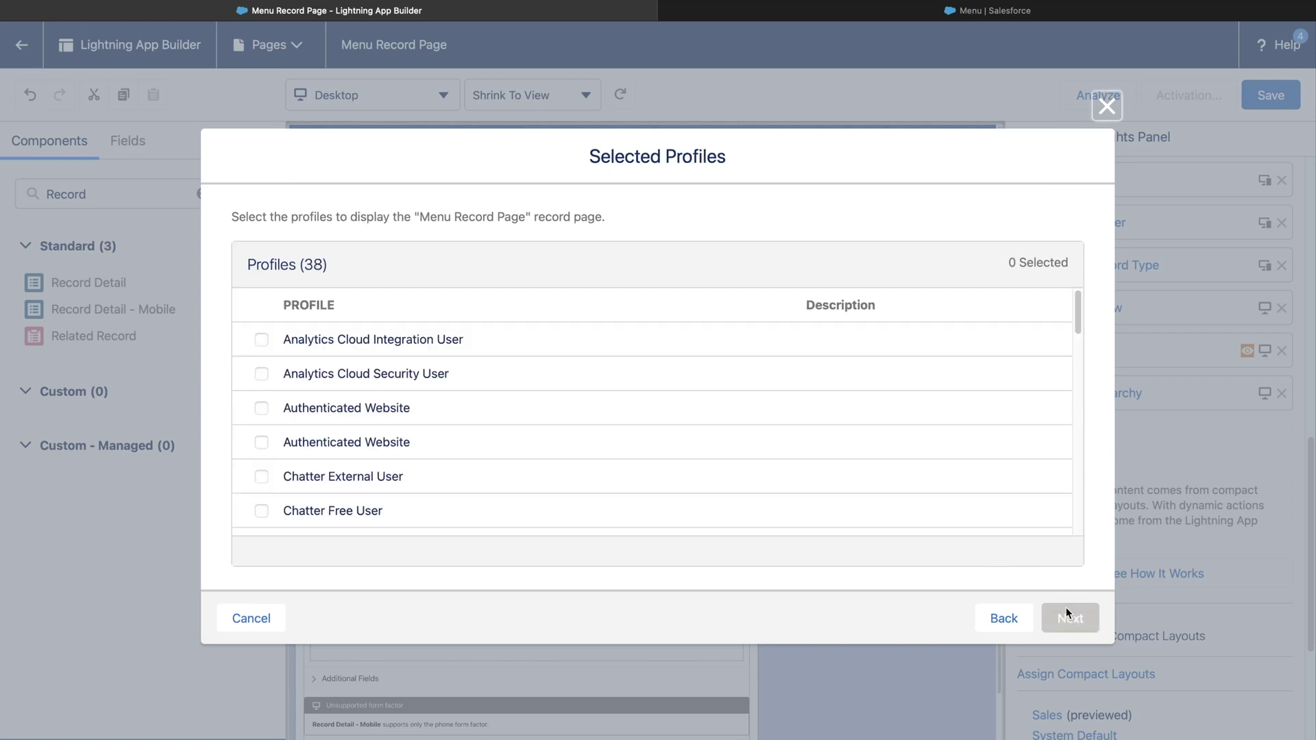
# Assign the page to Custom: Sales Profile, review the assignments and save the activation.
pyautogui.scroll(-3, 348, 461)
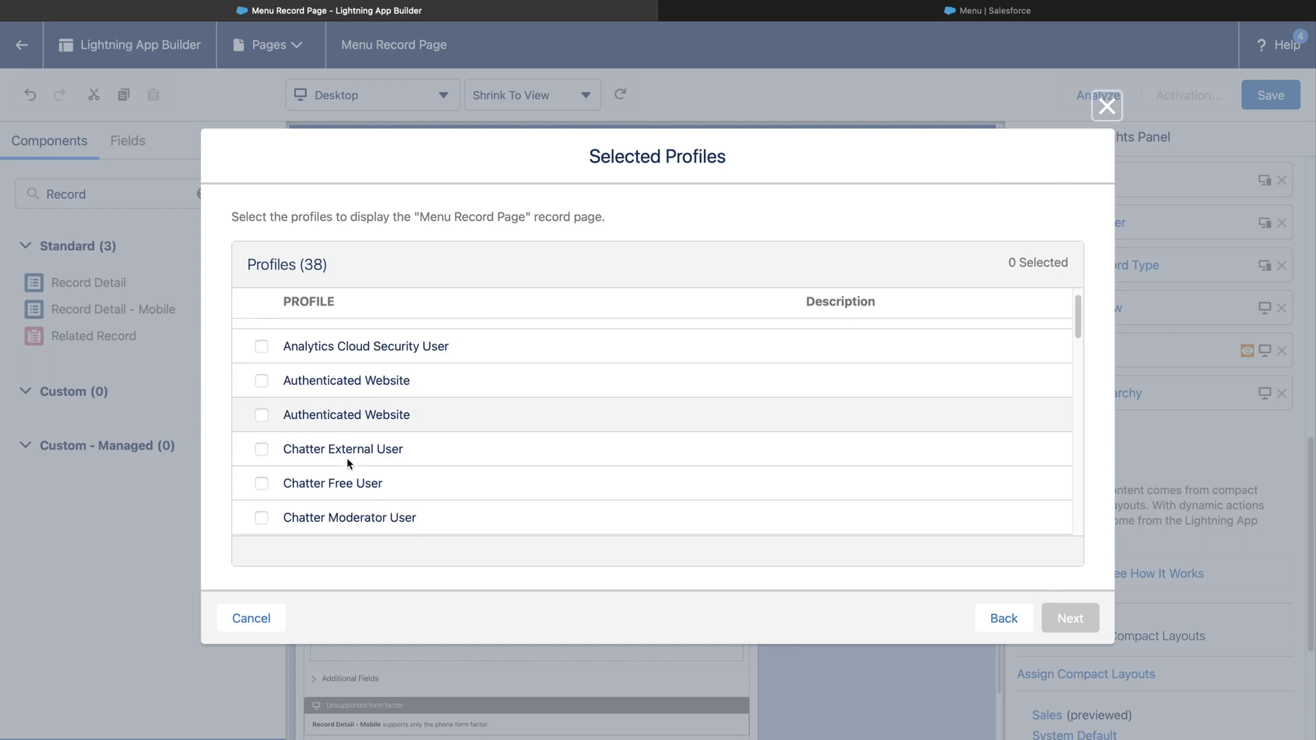
pyautogui.scroll(-3, 348, 464)
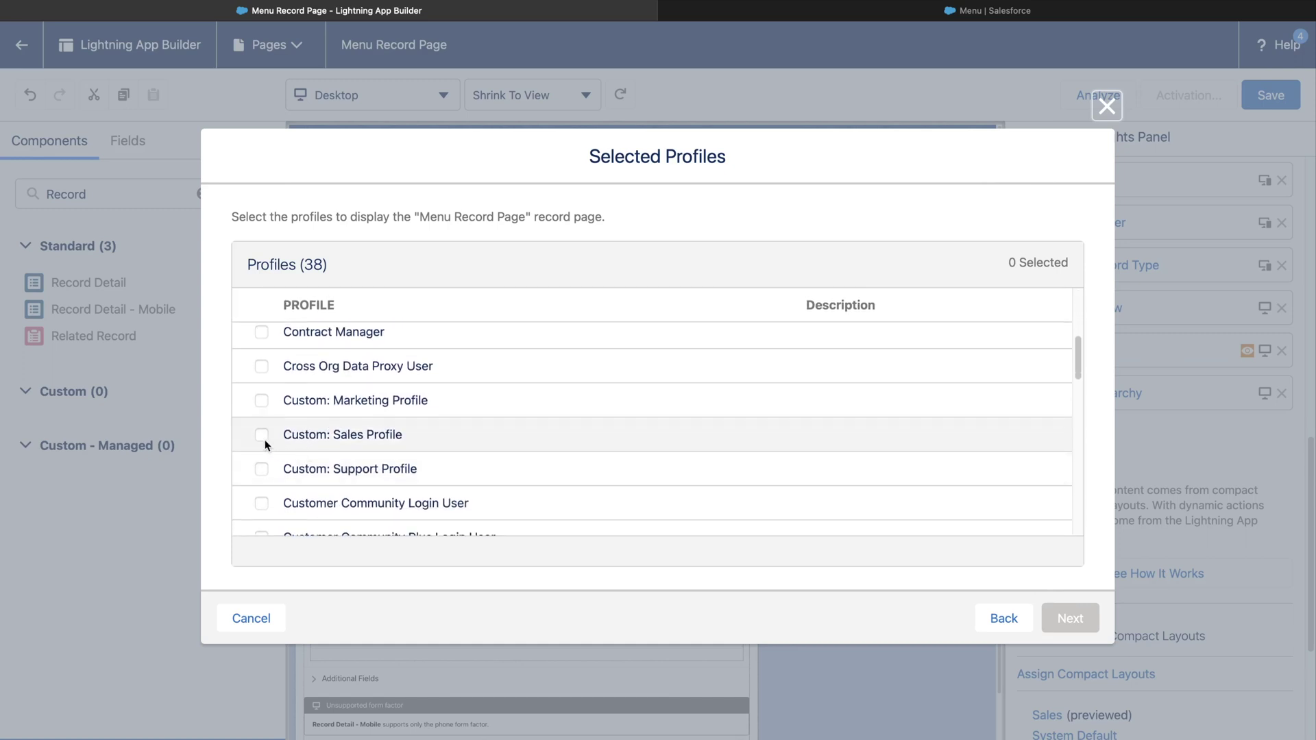
pyautogui.click(261, 436)
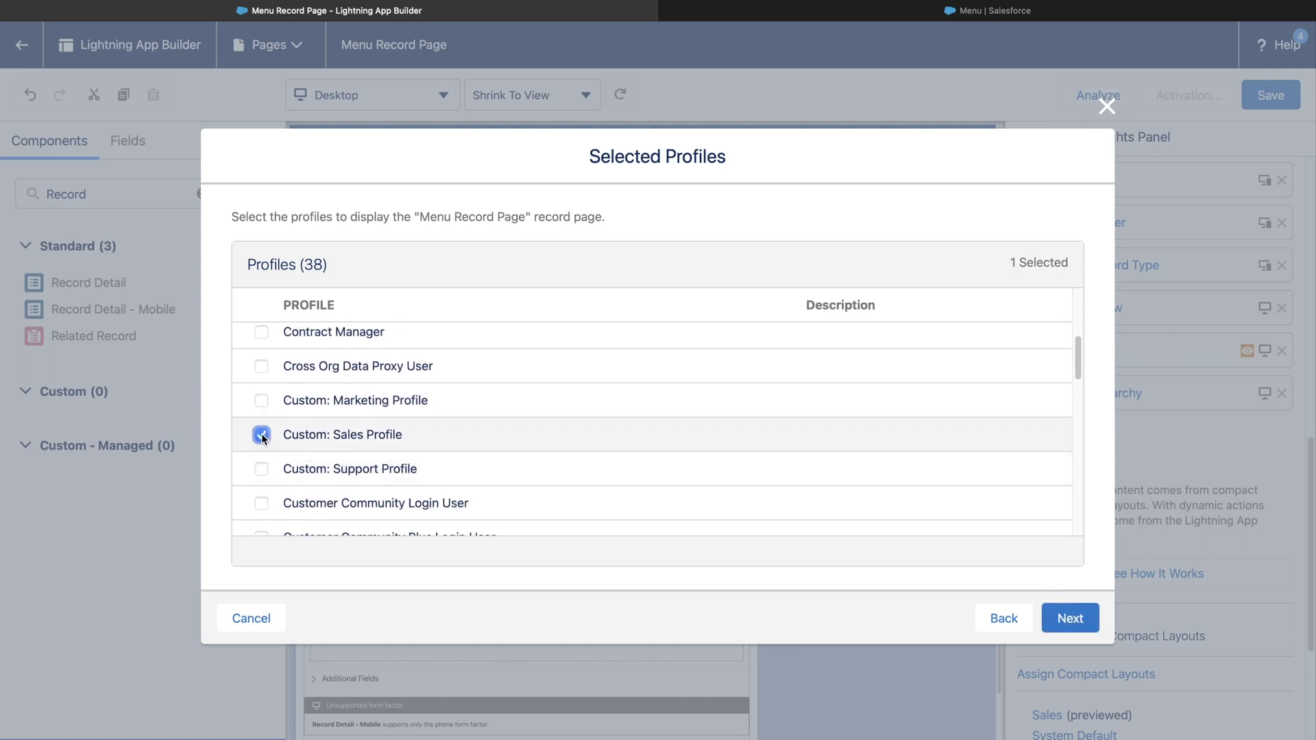
pyautogui.click(1081, 621)
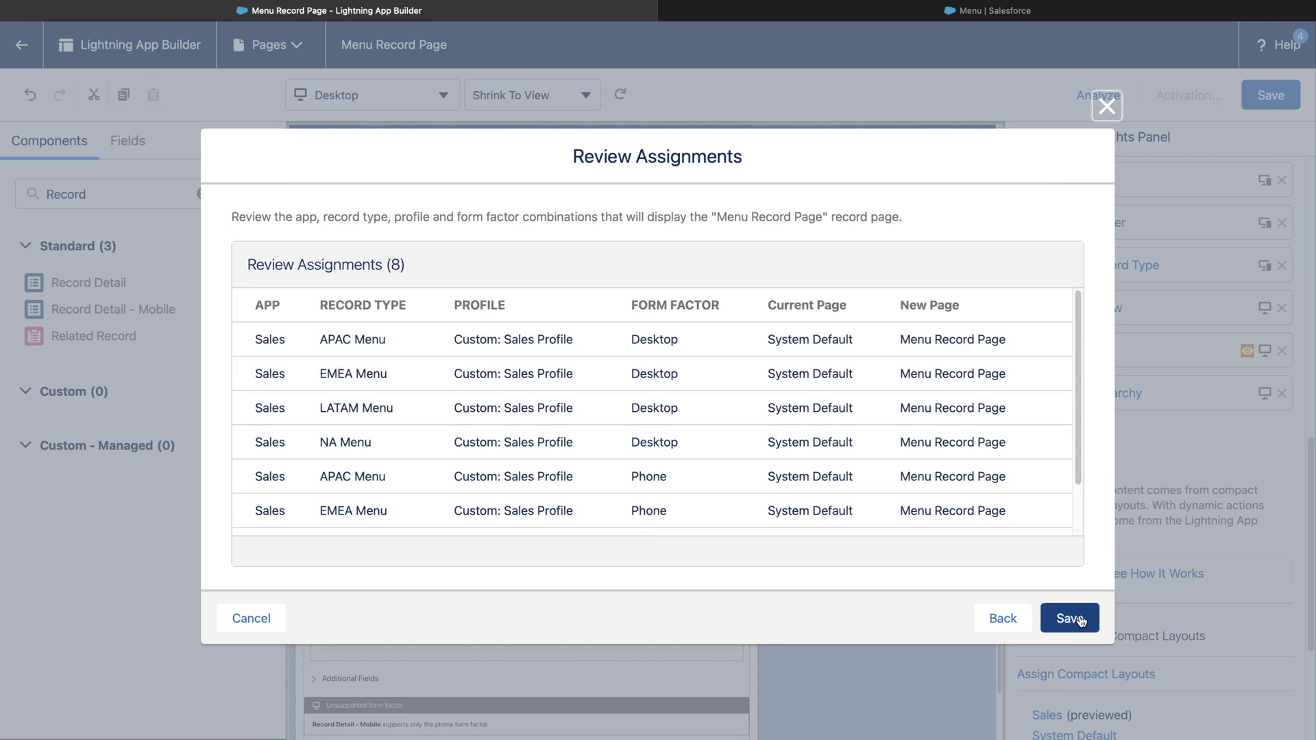
pyautogui.click(1080, 622)
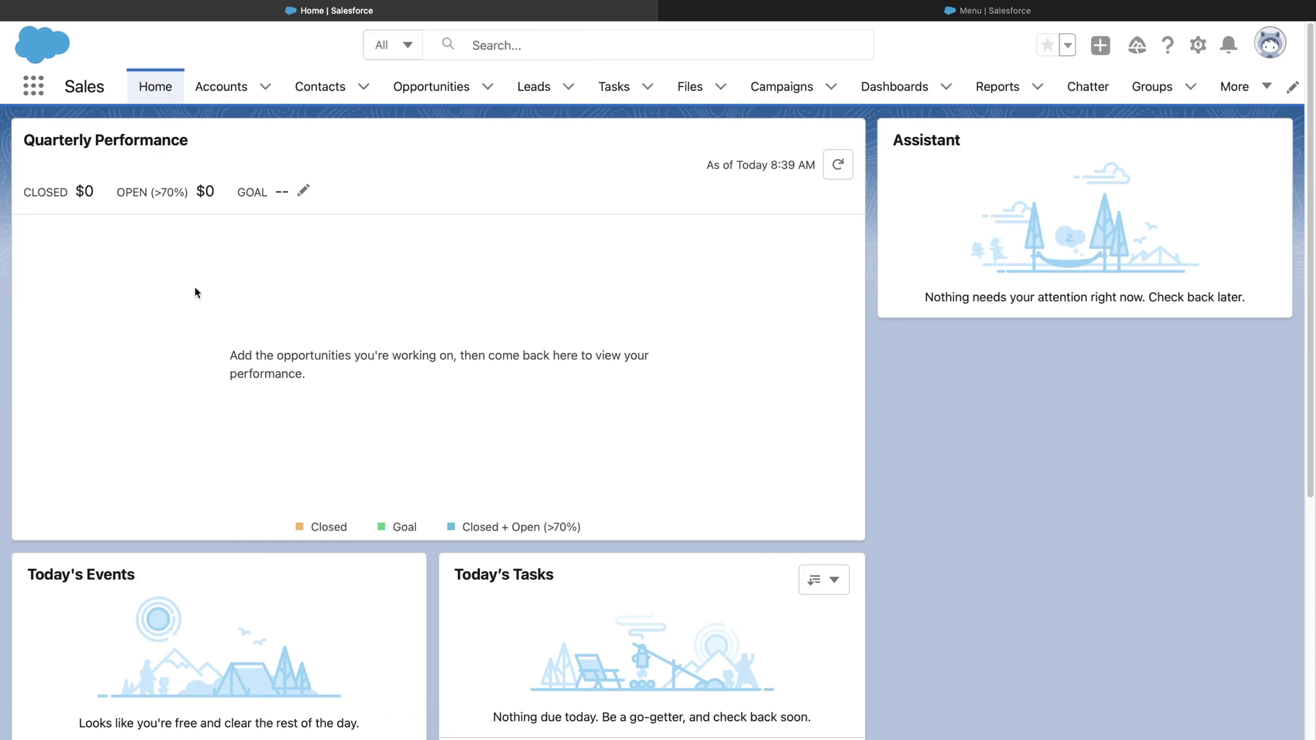
# Find Menus through the App Launcher and open record M-0009.
pyautogui.click(41, 90)
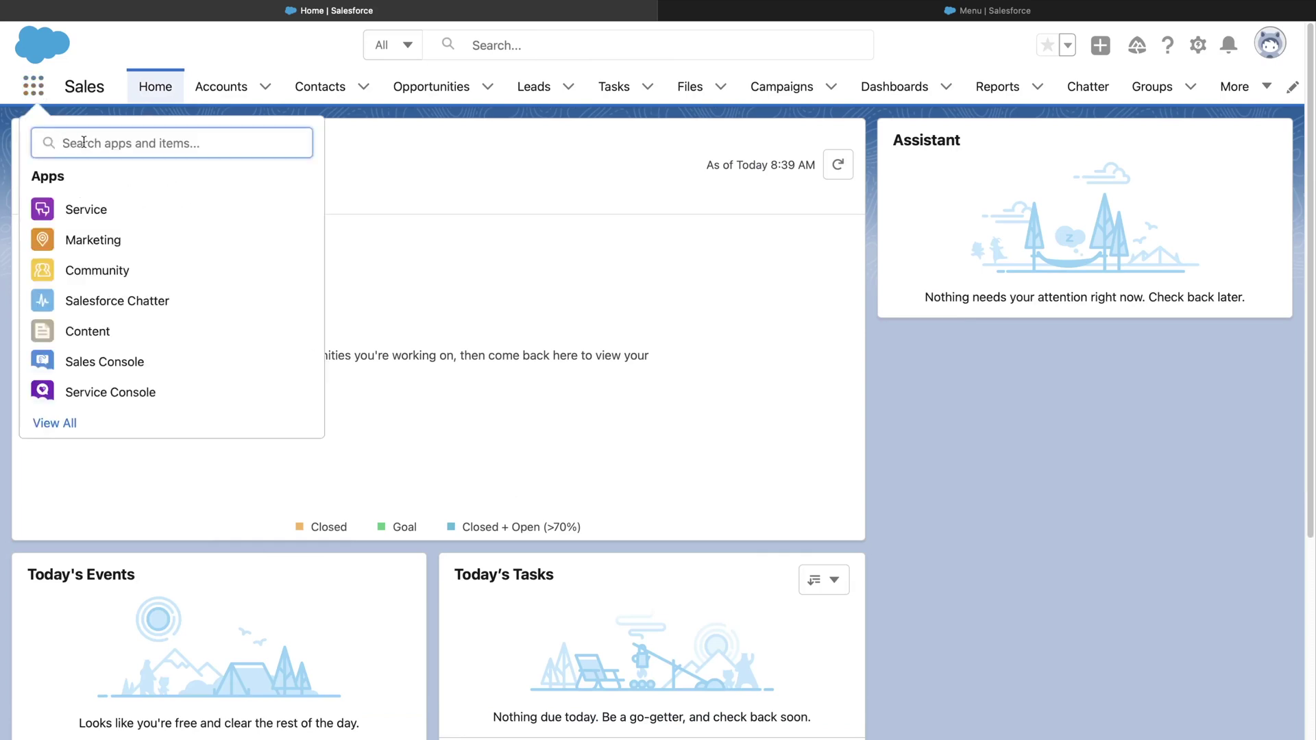
pyautogui.write('Menu')
pyautogui.click(60, 288)
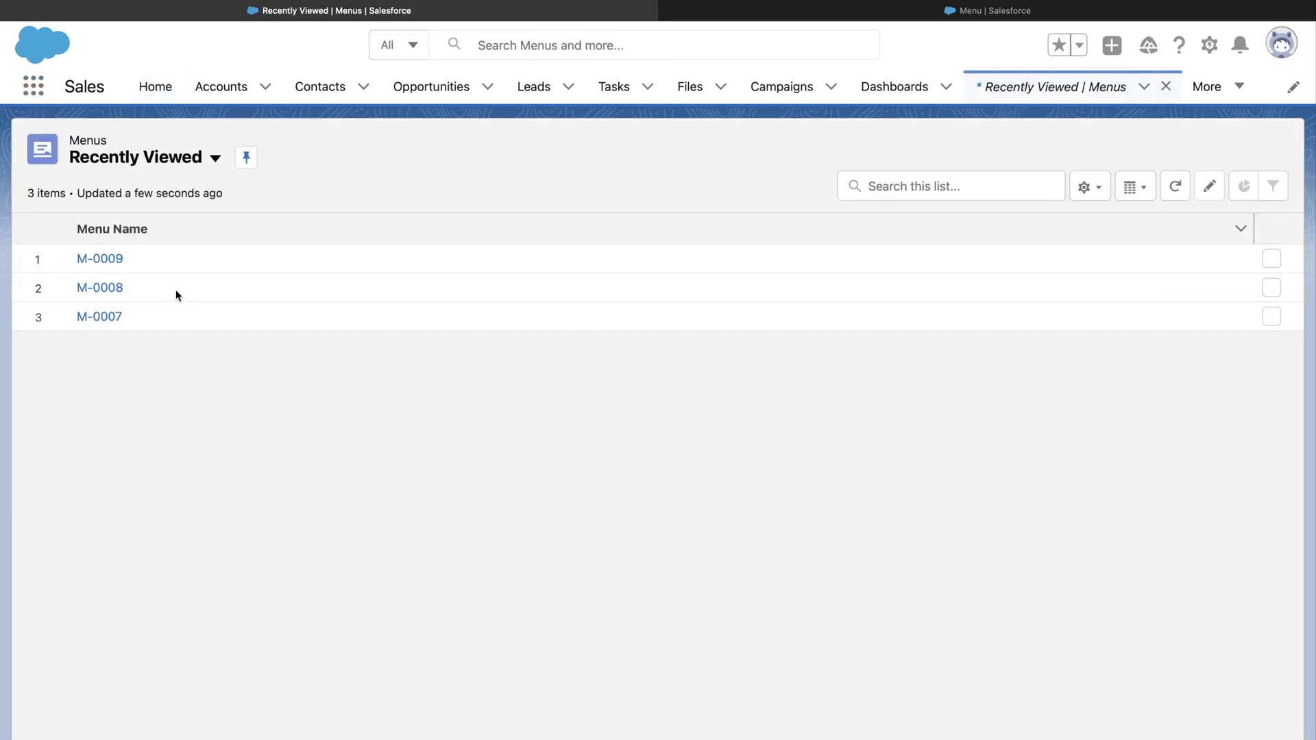
pyautogui.click(110, 257)
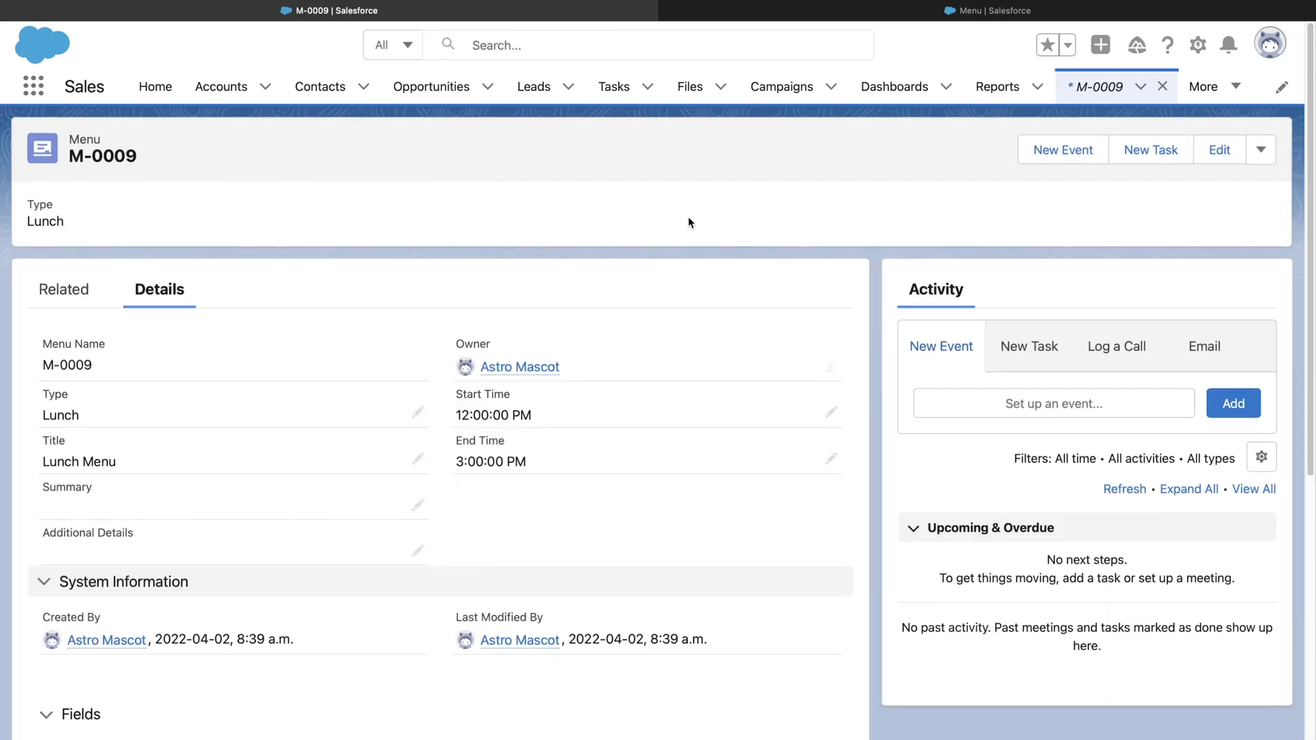
# Change M-0009's Type to Breakfast, fill Additional Details with Test, and save.
pyautogui.scroll(-7, 453, 510)
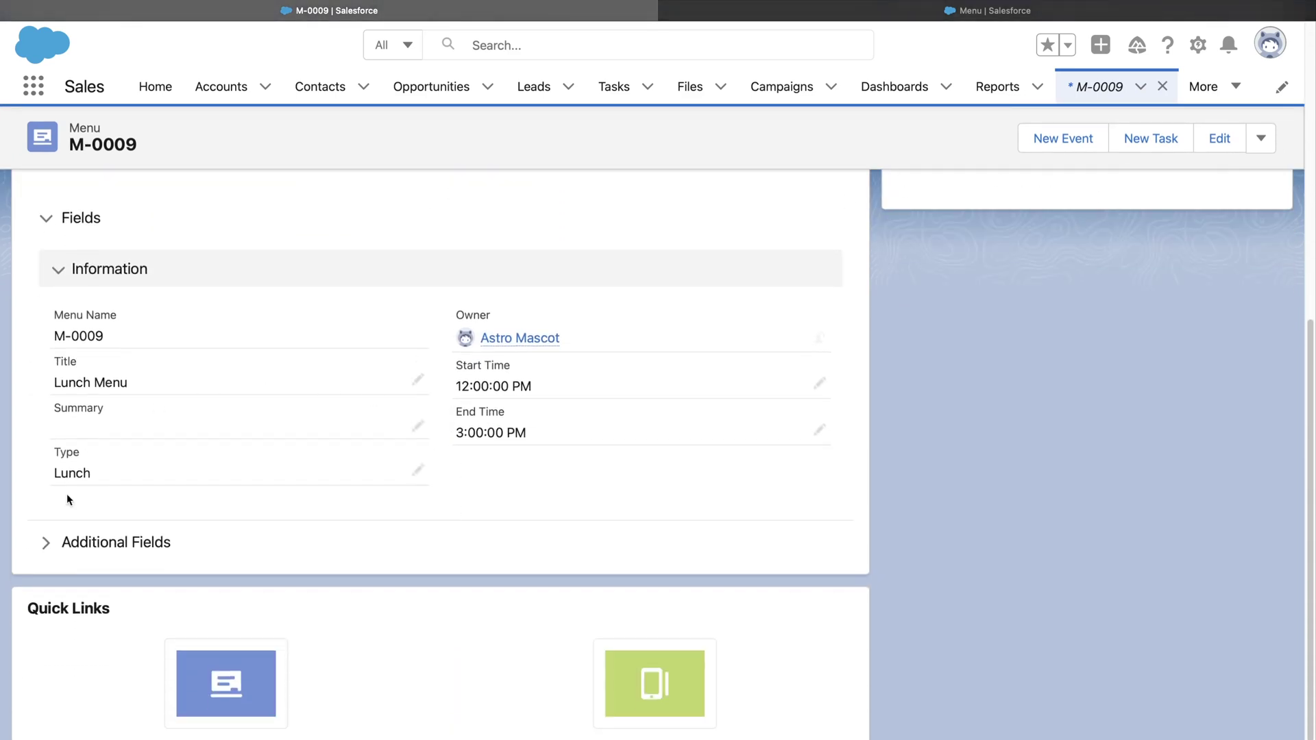
pyautogui.click(420, 473)
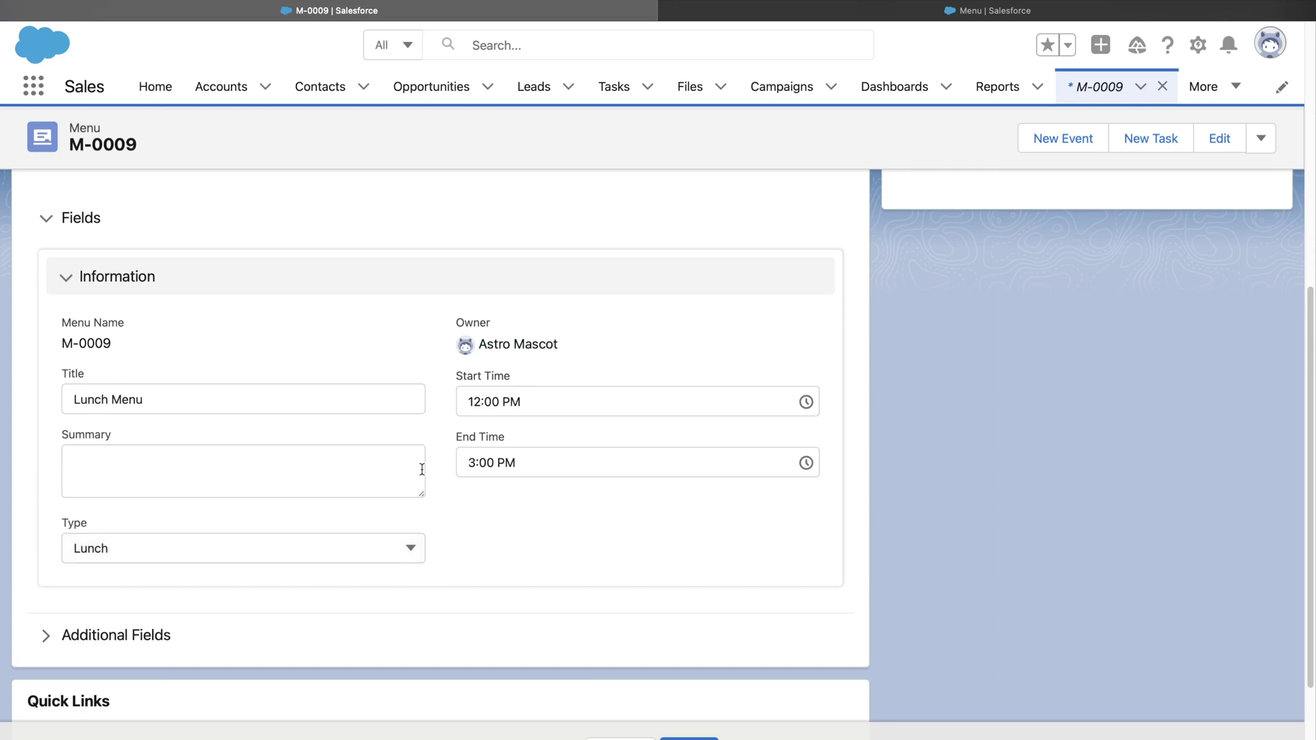
pyautogui.click(376, 548)
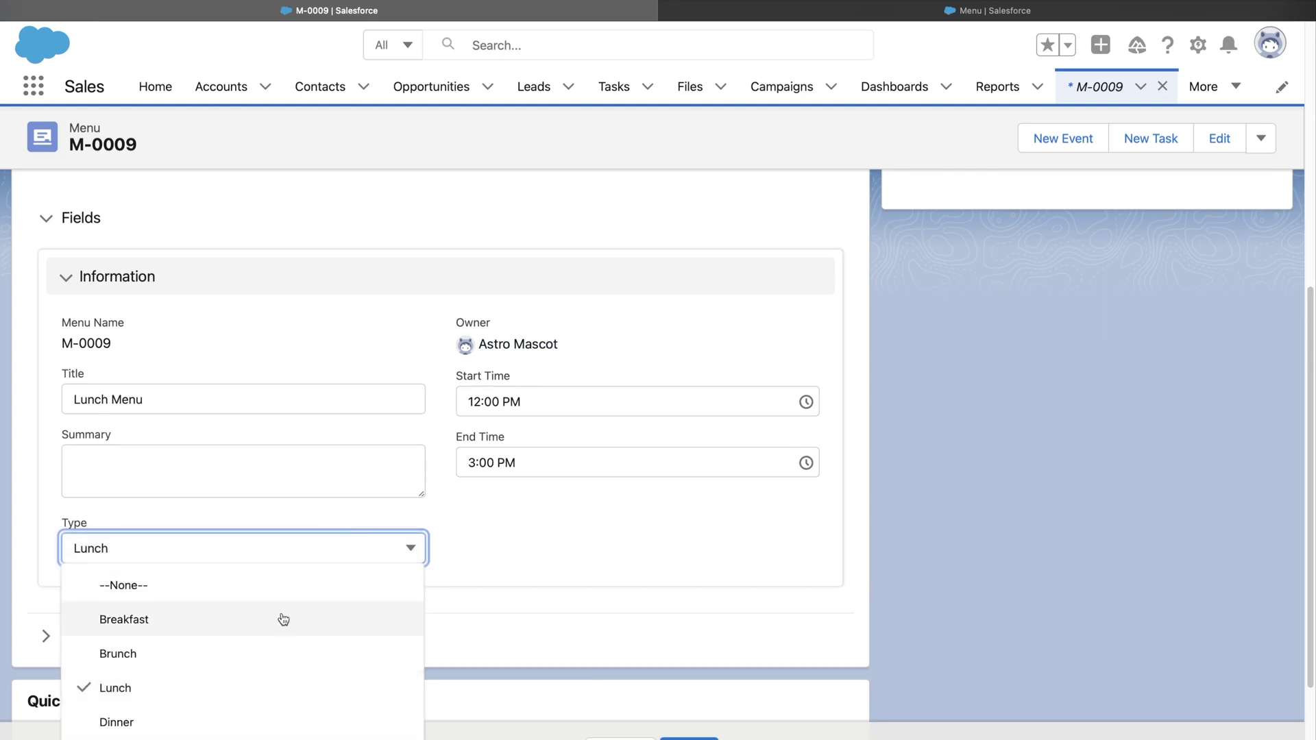
pyautogui.click(282, 618)
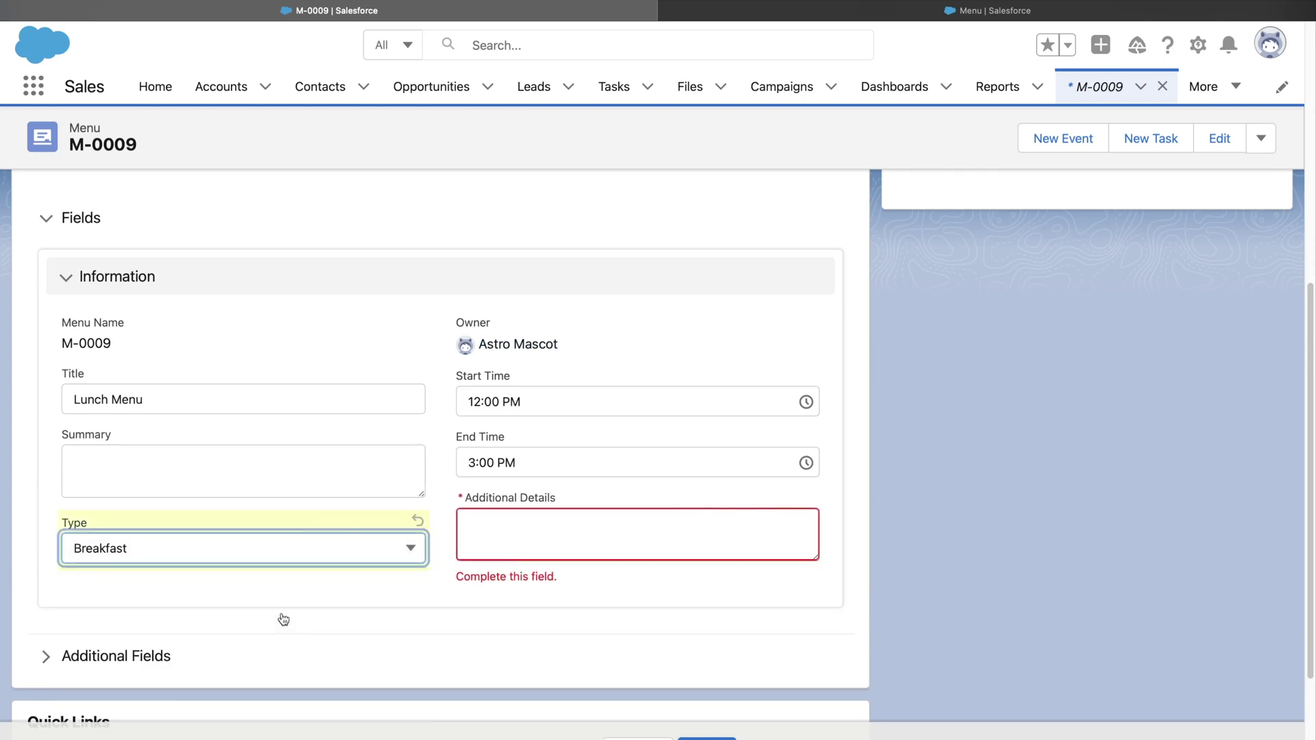
pyautogui.click(465, 602)
pyautogui.click(707, 738)
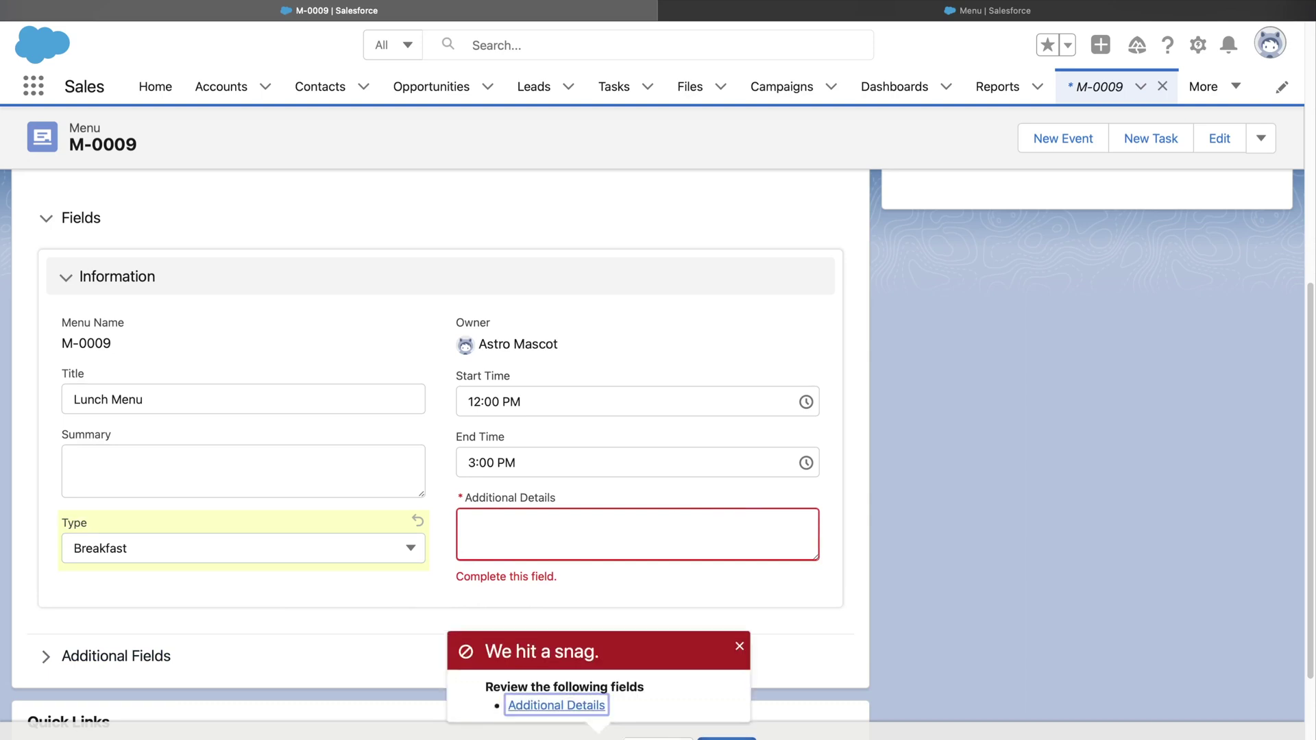
pyautogui.click(566, 706)
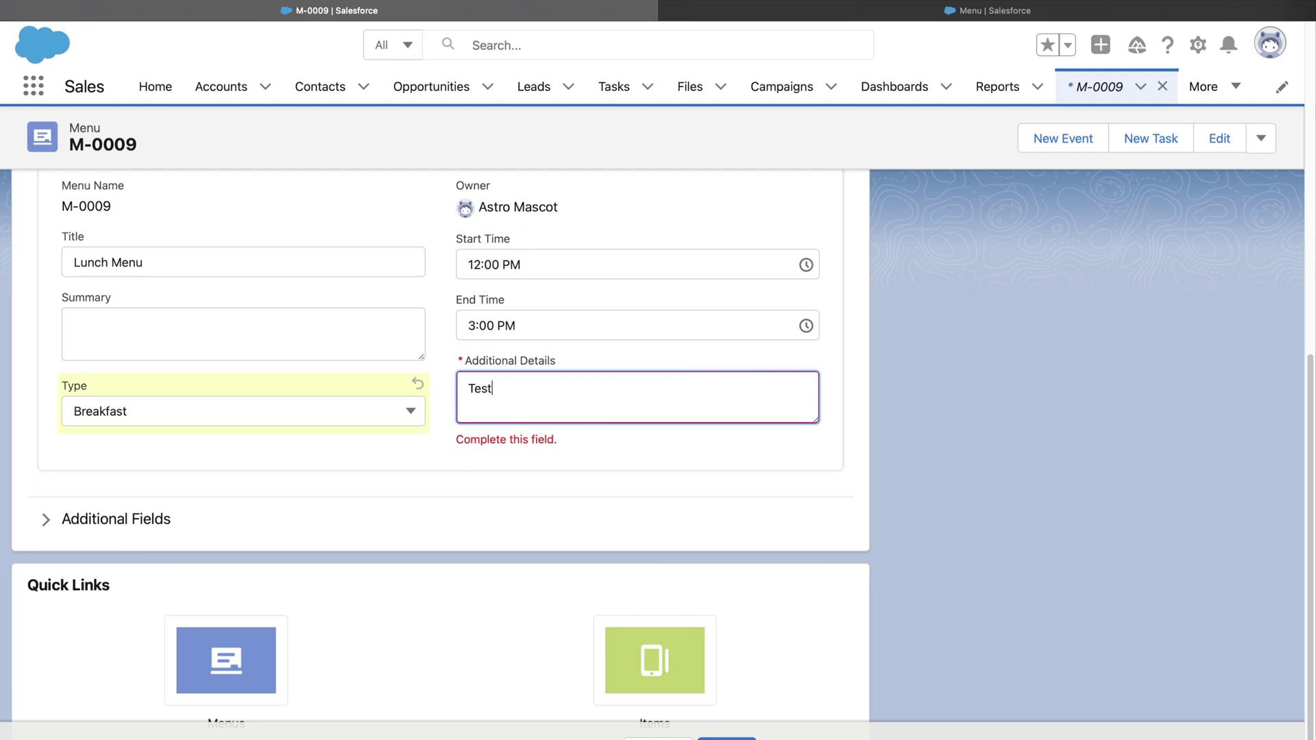
pyautogui.click(726, 738)
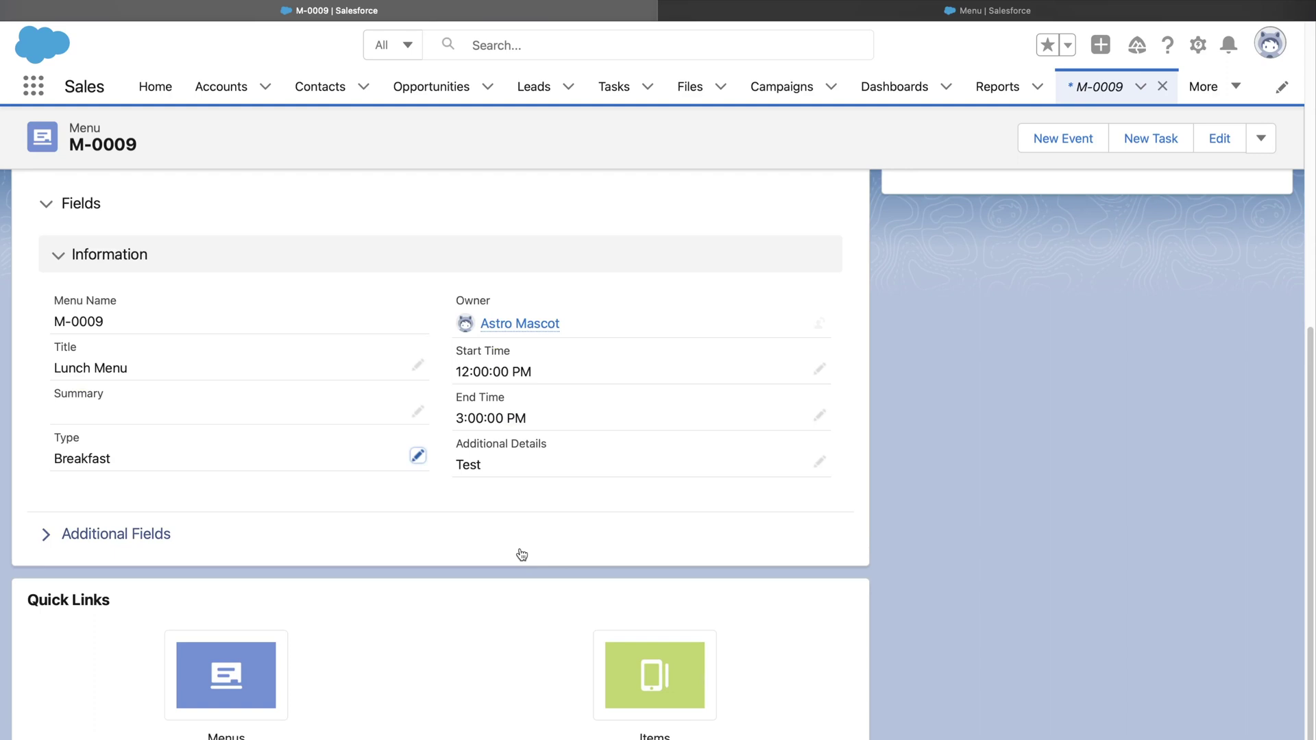
# Set M-0009's Type back to Lunch and save.
pyautogui.click(419, 457)
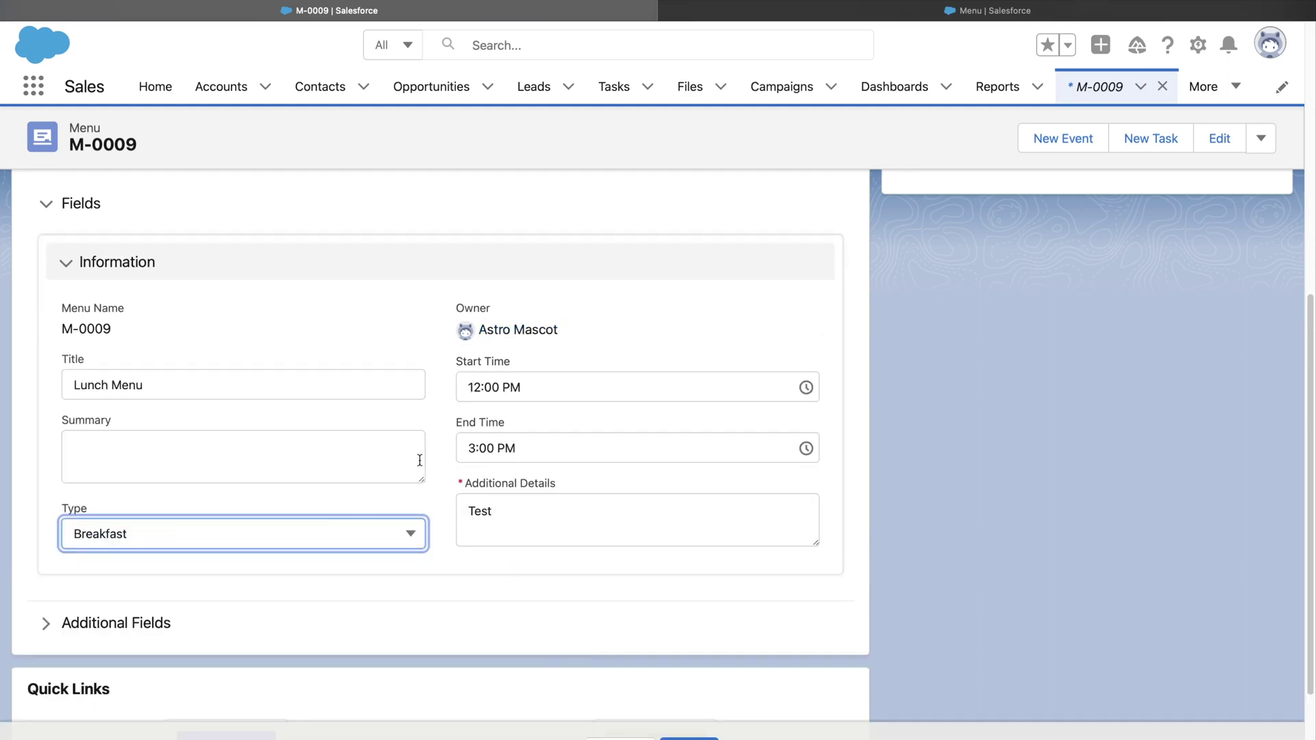
pyautogui.click(384, 539)
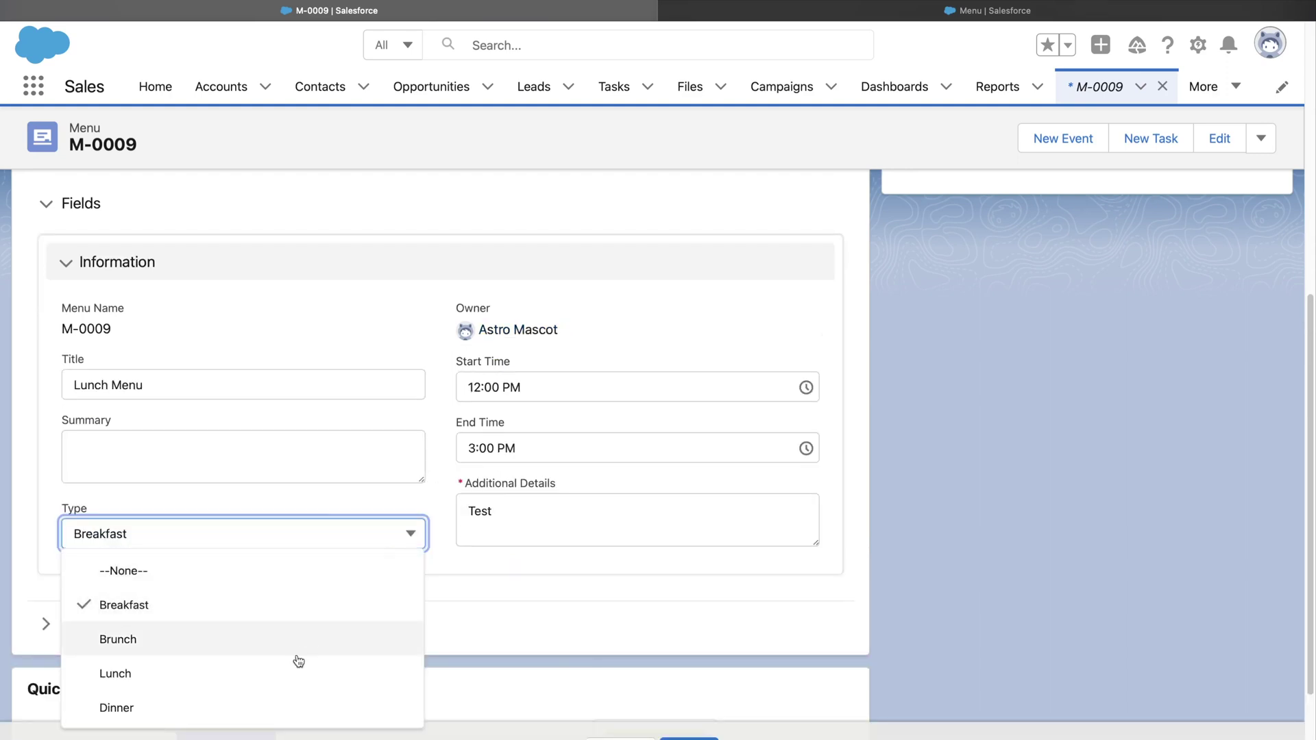
pyautogui.click(289, 677)
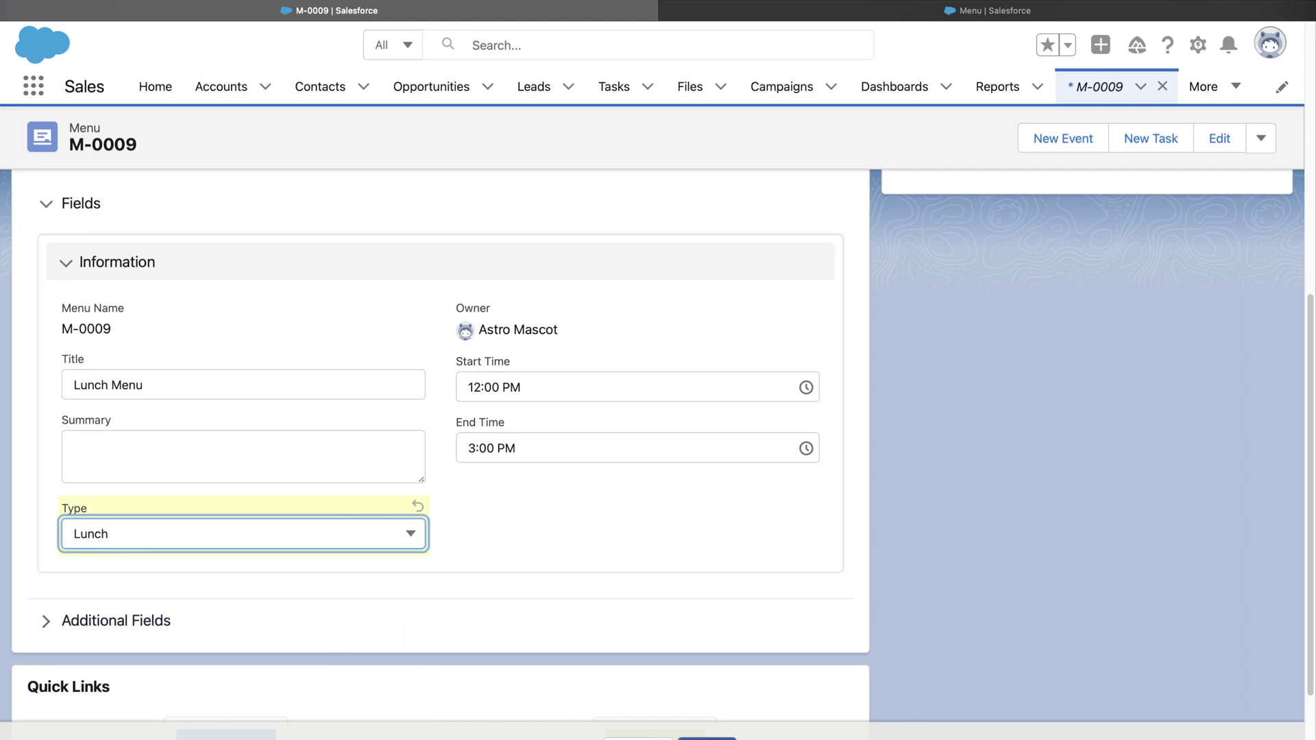
pyautogui.click(706, 739)
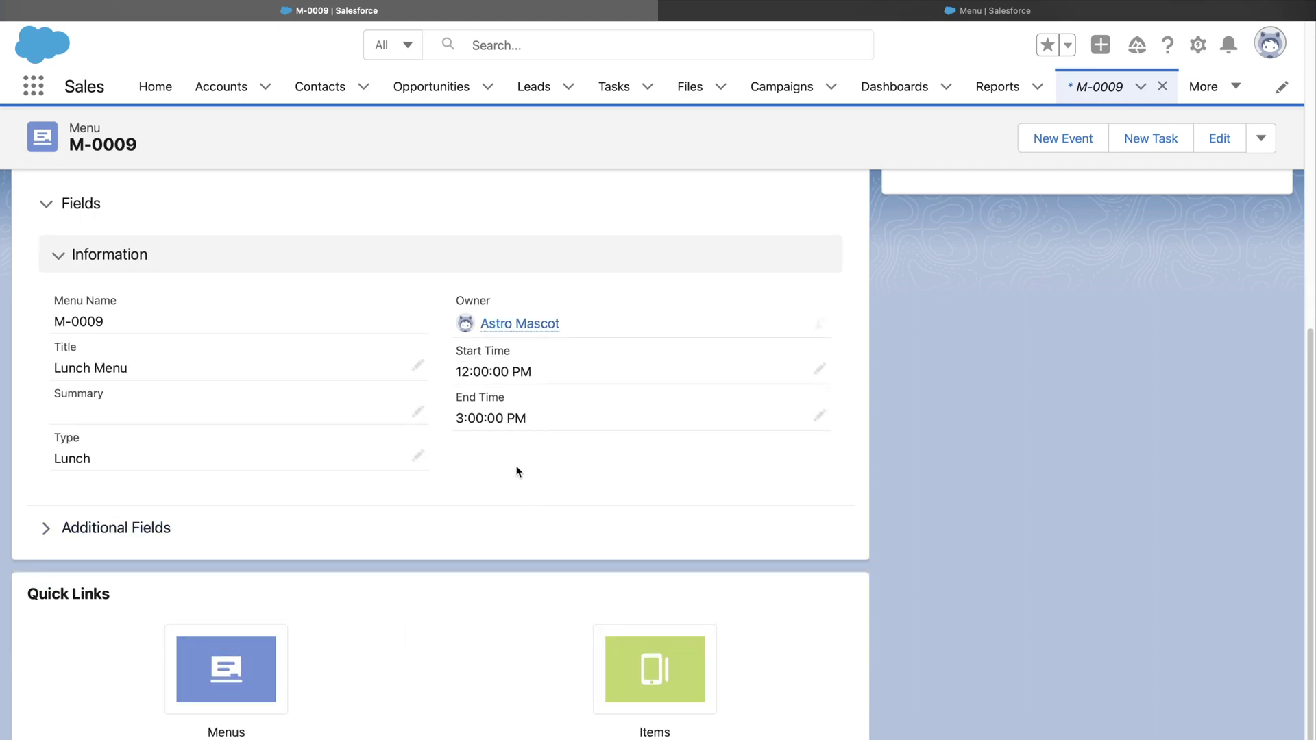
pyautogui.scroll(8, 519, 471)
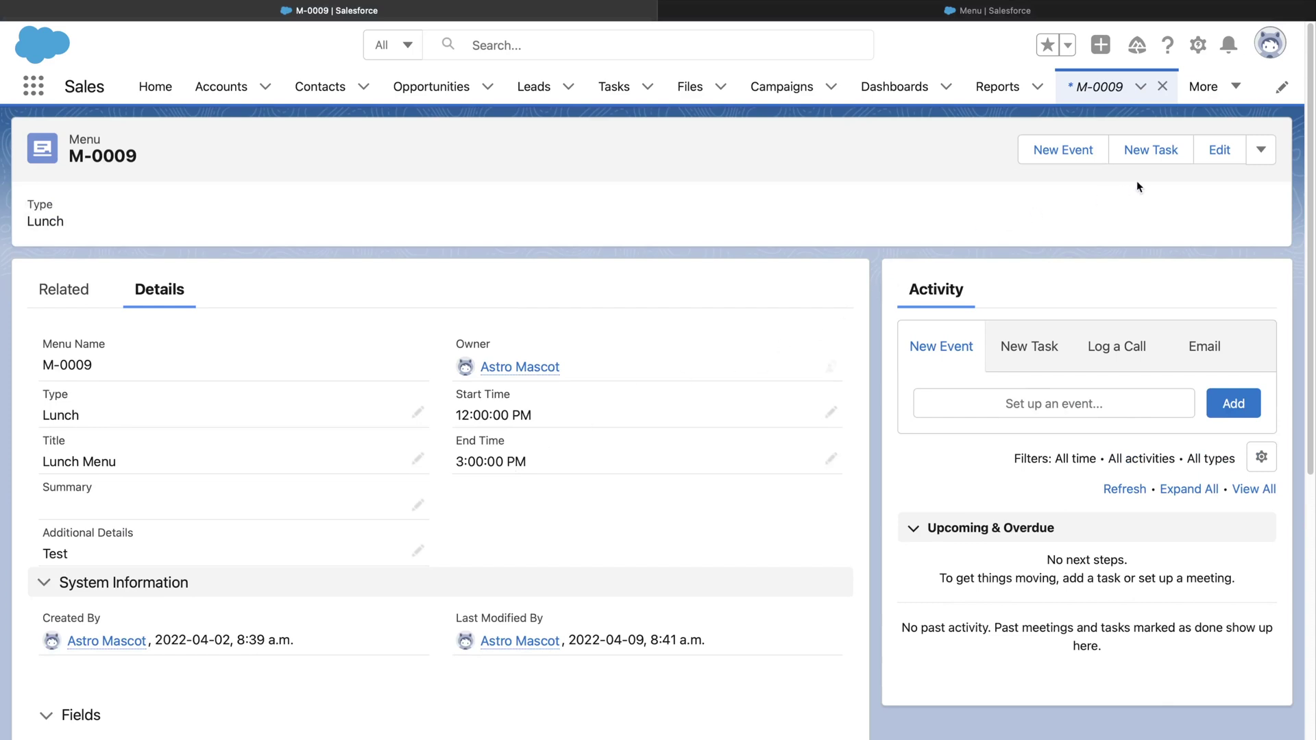
# Review M-0009's actions dropdown, then sign out from the profile menu.
pyautogui.click(1261, 155)
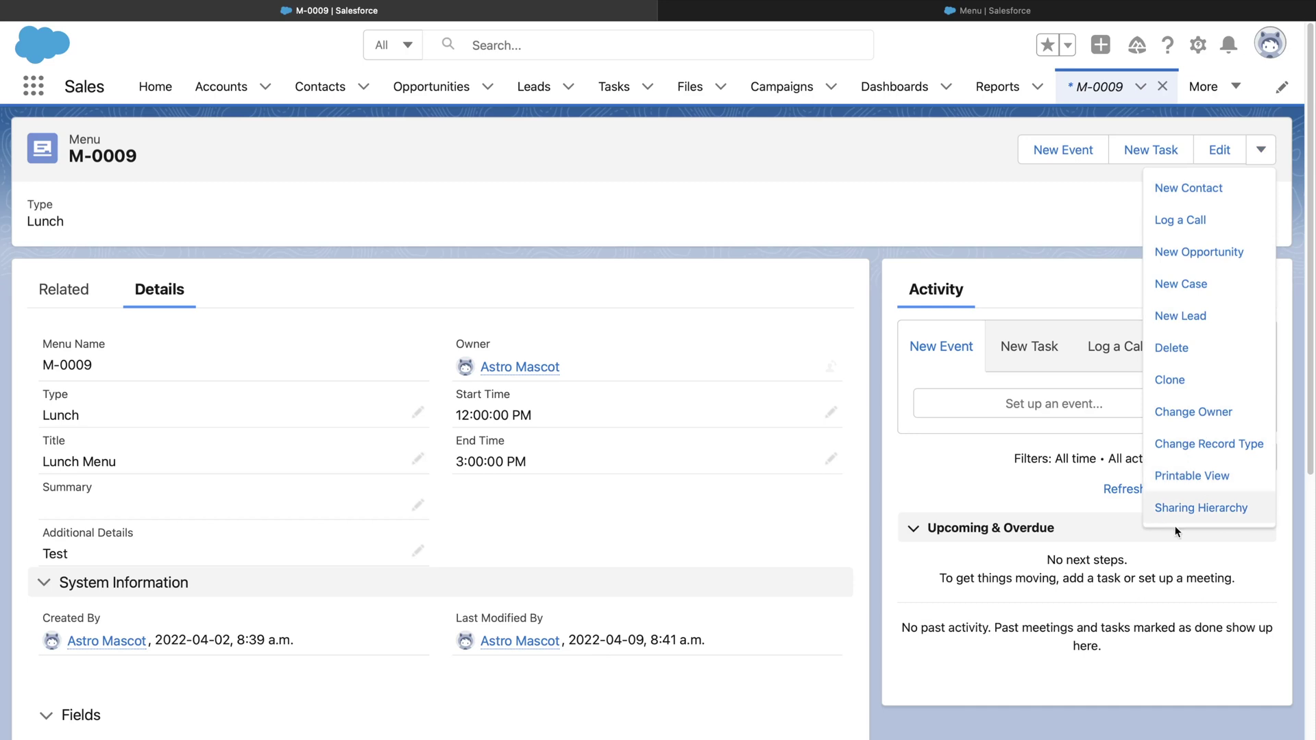
pyautogui.click(1017, 226)
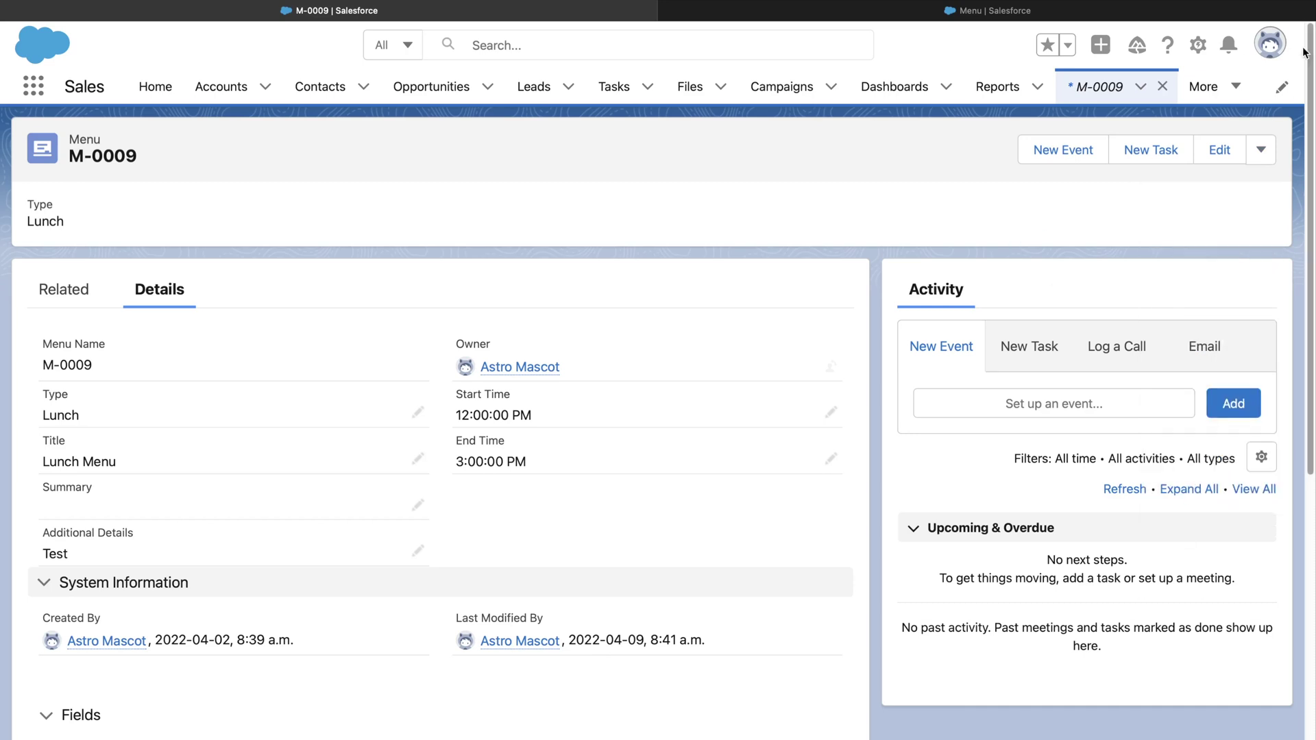
pyautogui.click(1270, 43)
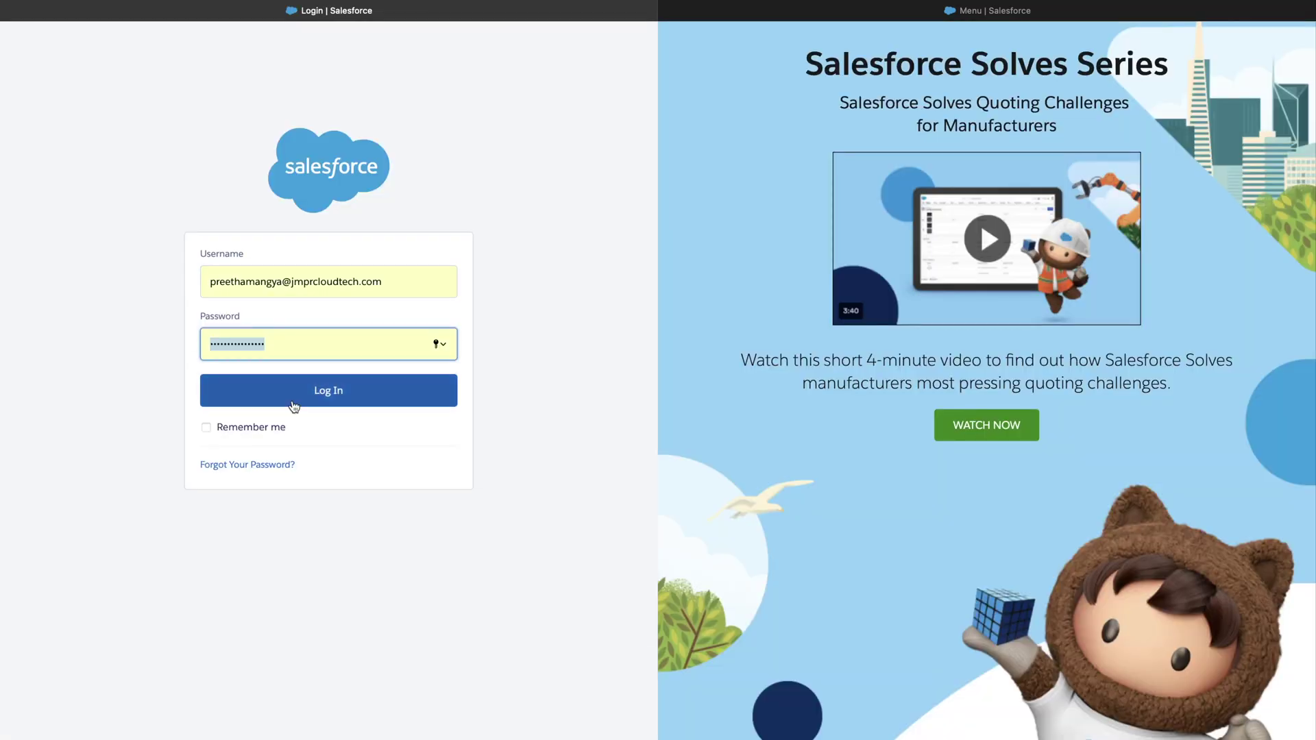
# Log back in and select Menus from the App Launcher search.
pyautogui.click(294, 404)
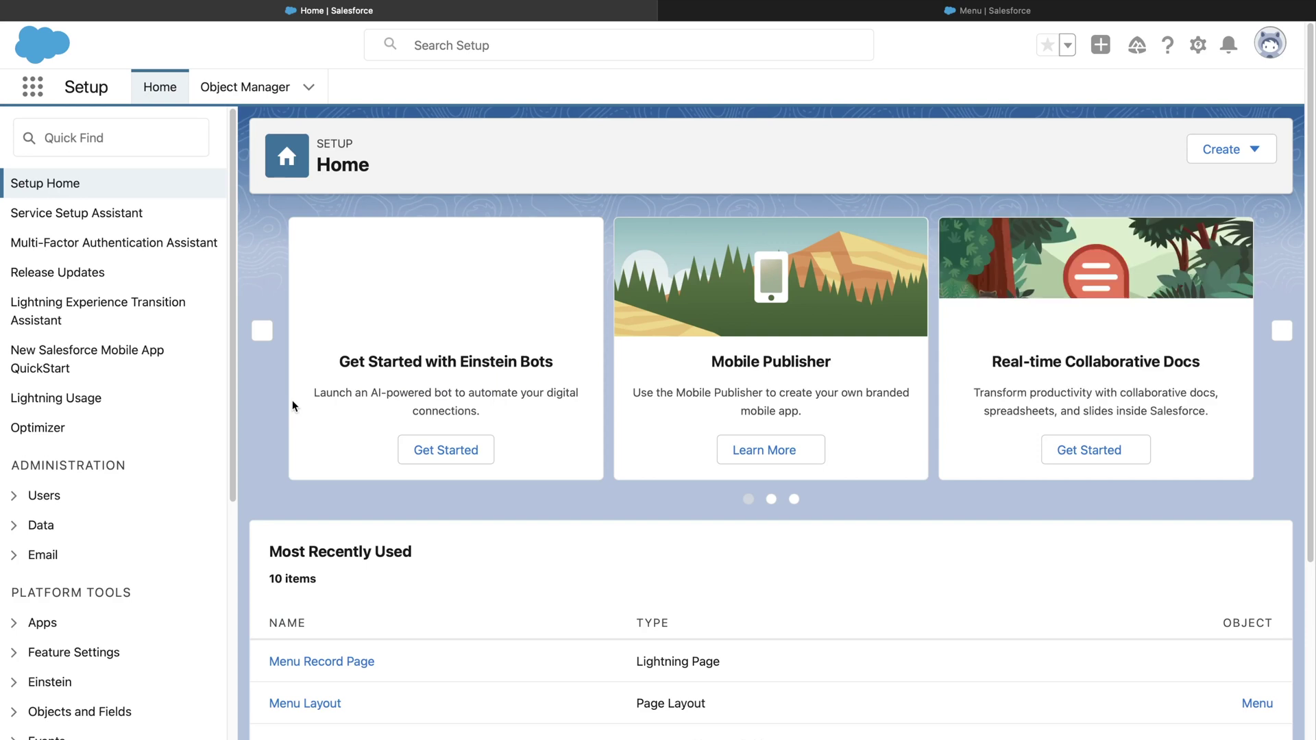
pyautogui.click(34, 98)
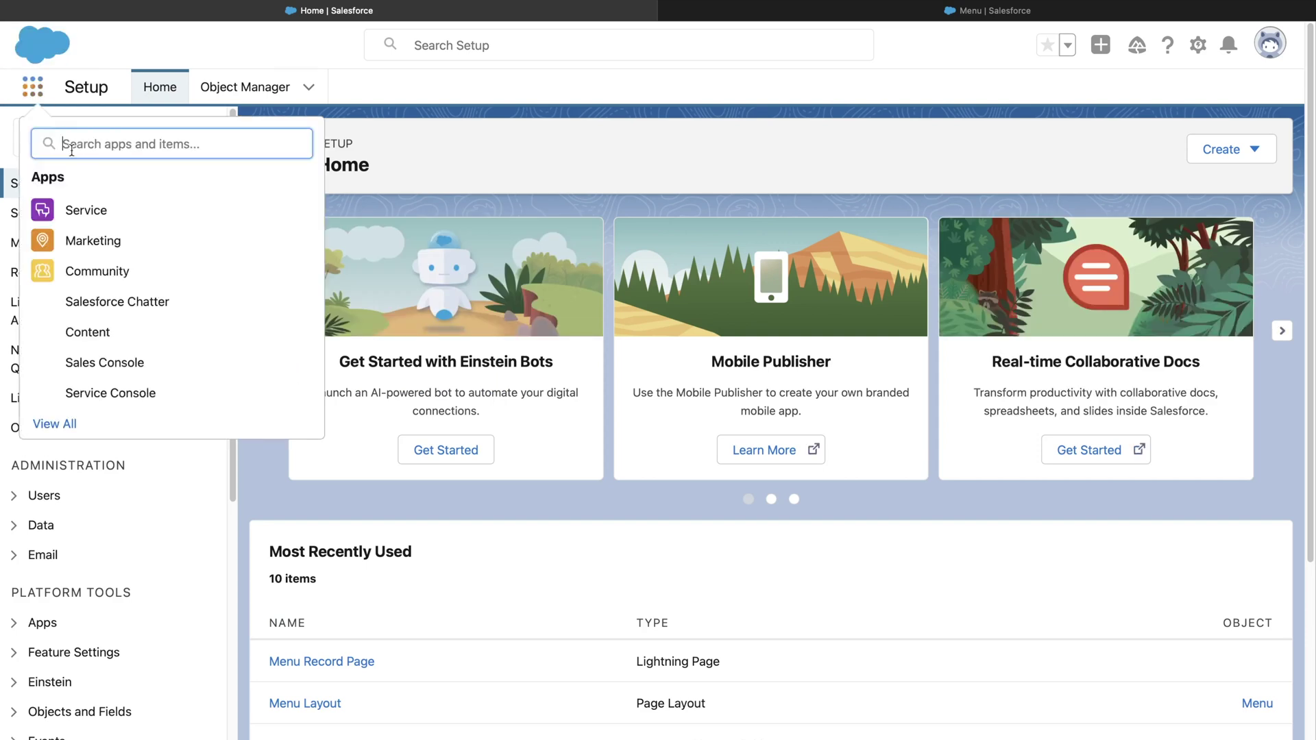
pyautogui.write('Menu')
pyautogui.click(68, 297)
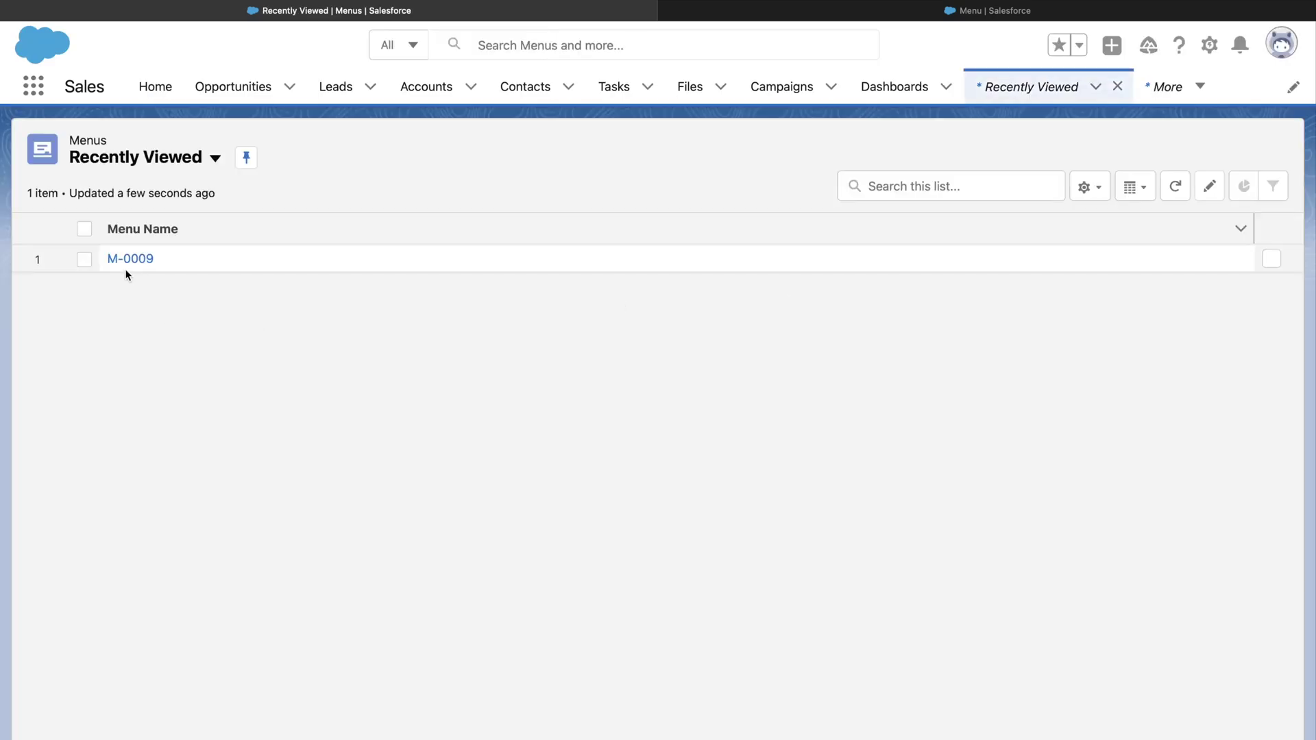
# Open M-0009, view its Sharing settings from the actions menu, and cancel without changes.
pyautogui.click(127, 256)
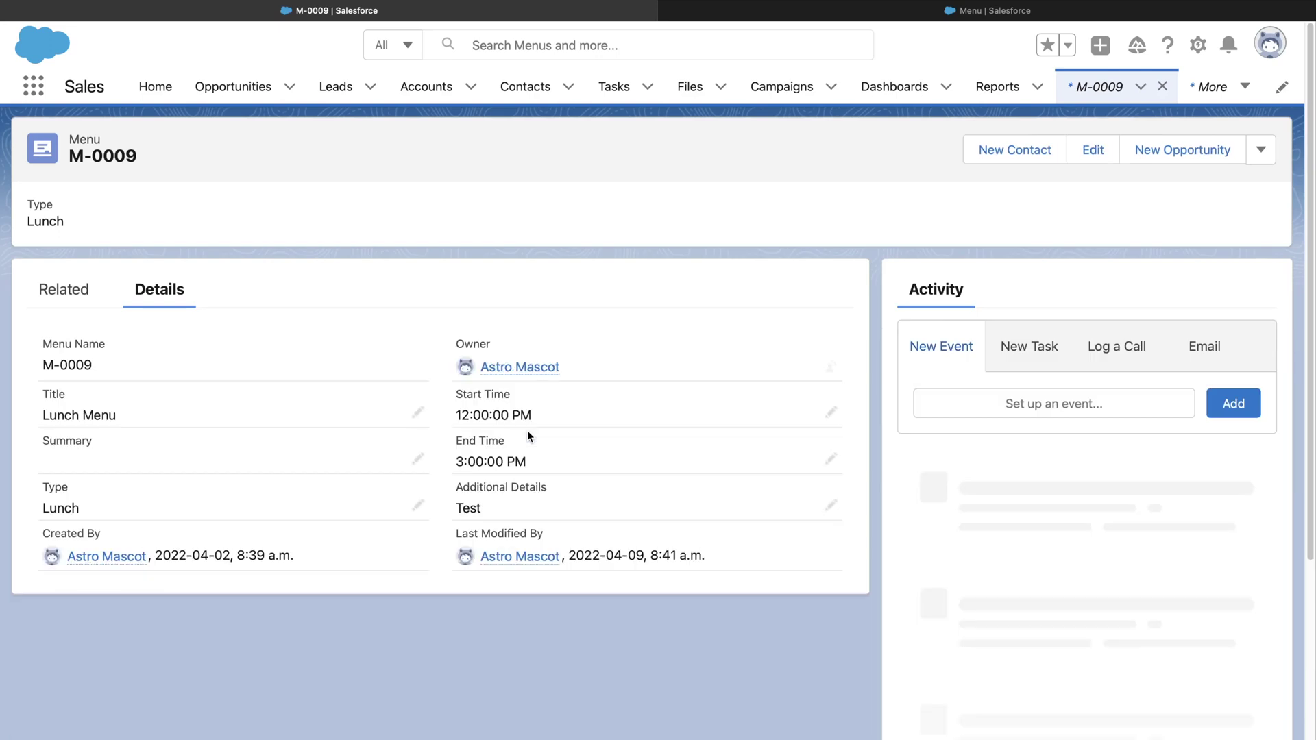
pyautogui.click(1261, 150)
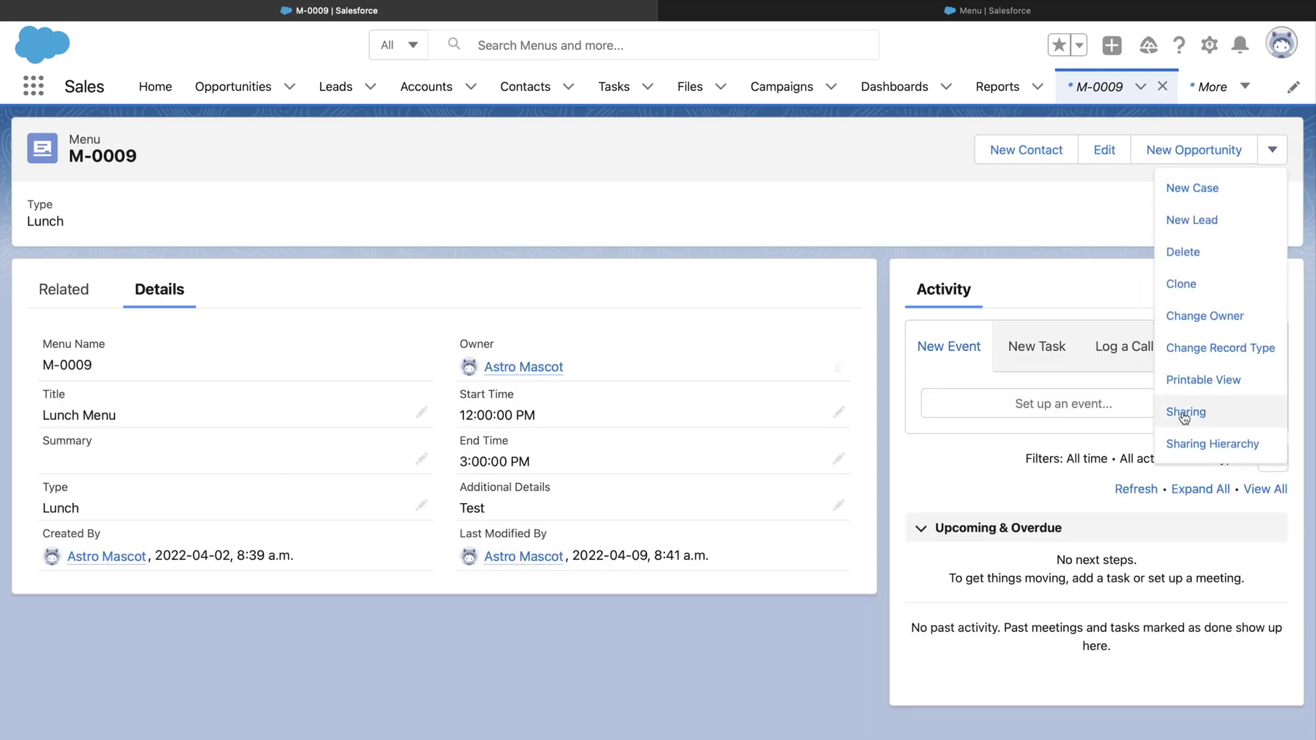
pyautogui.click(1194, 420)
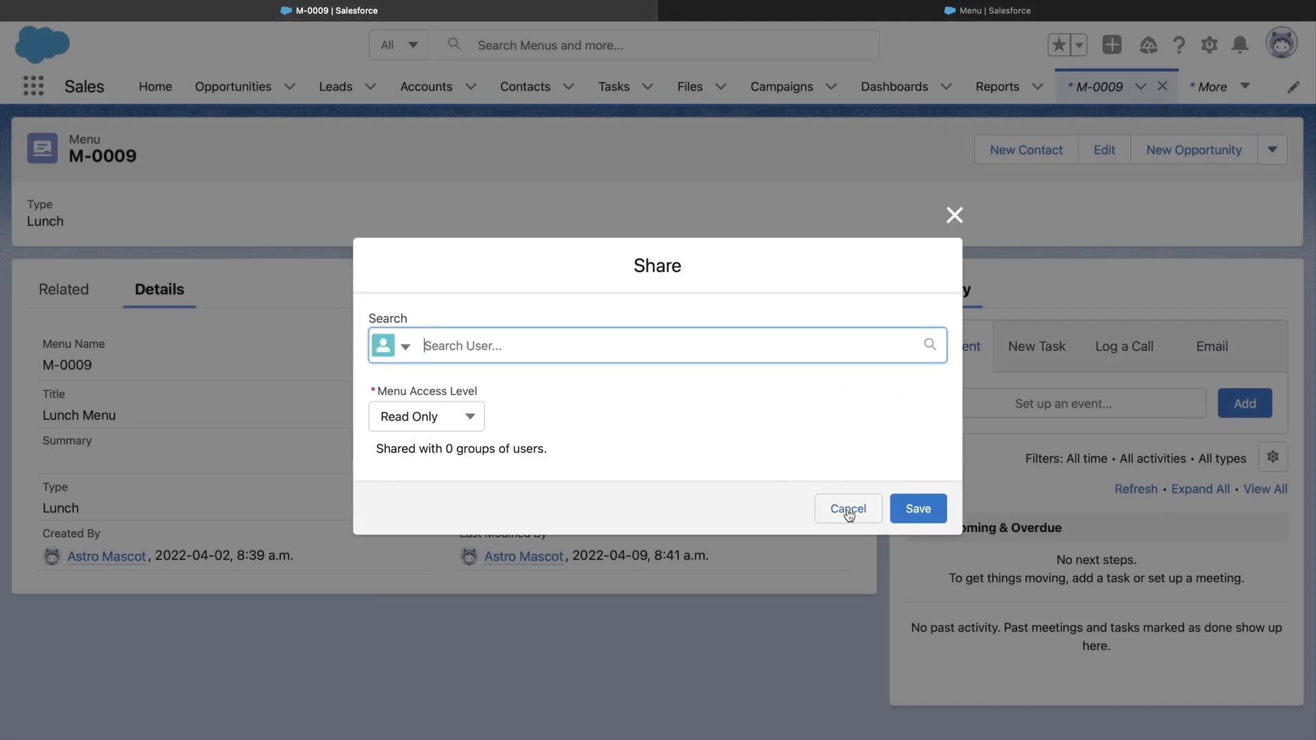
pyautogui.click(849, 510)
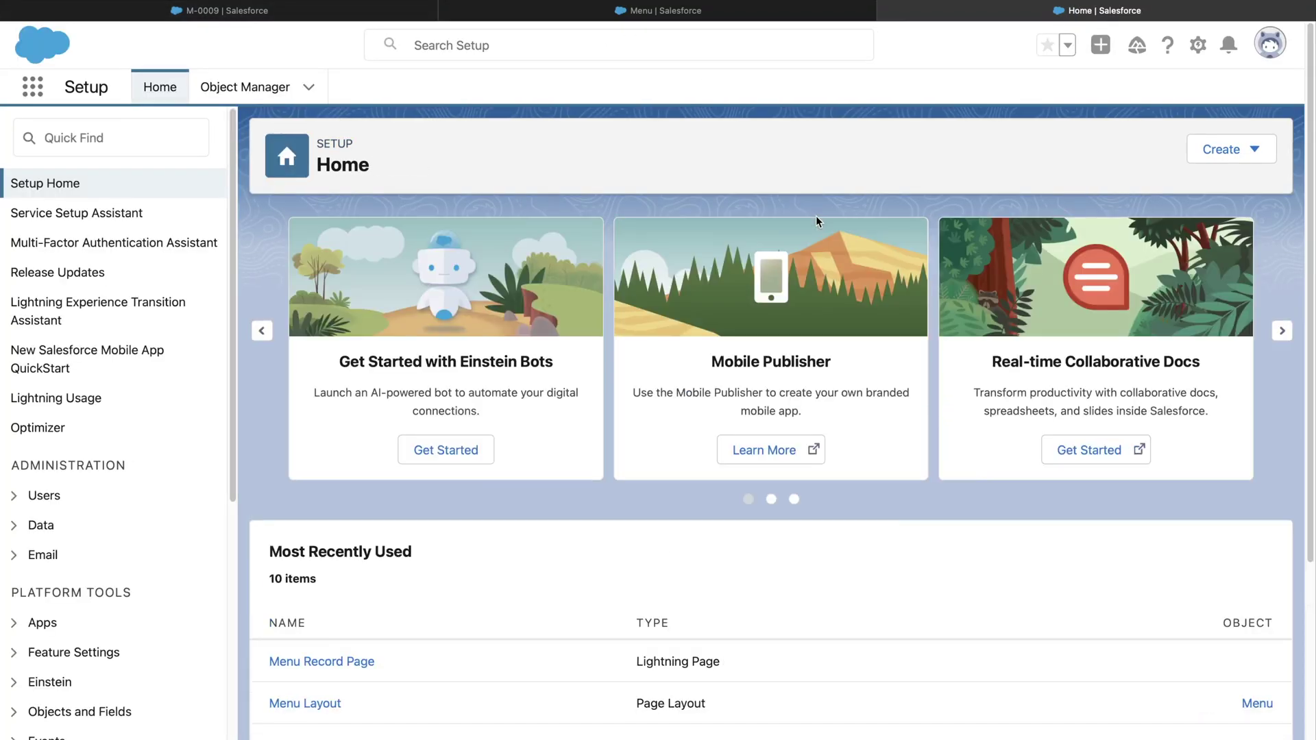
# Go to the Menu object's Buttons, Links, and Actions and start a new action.
pyautogui.click(220, 83)
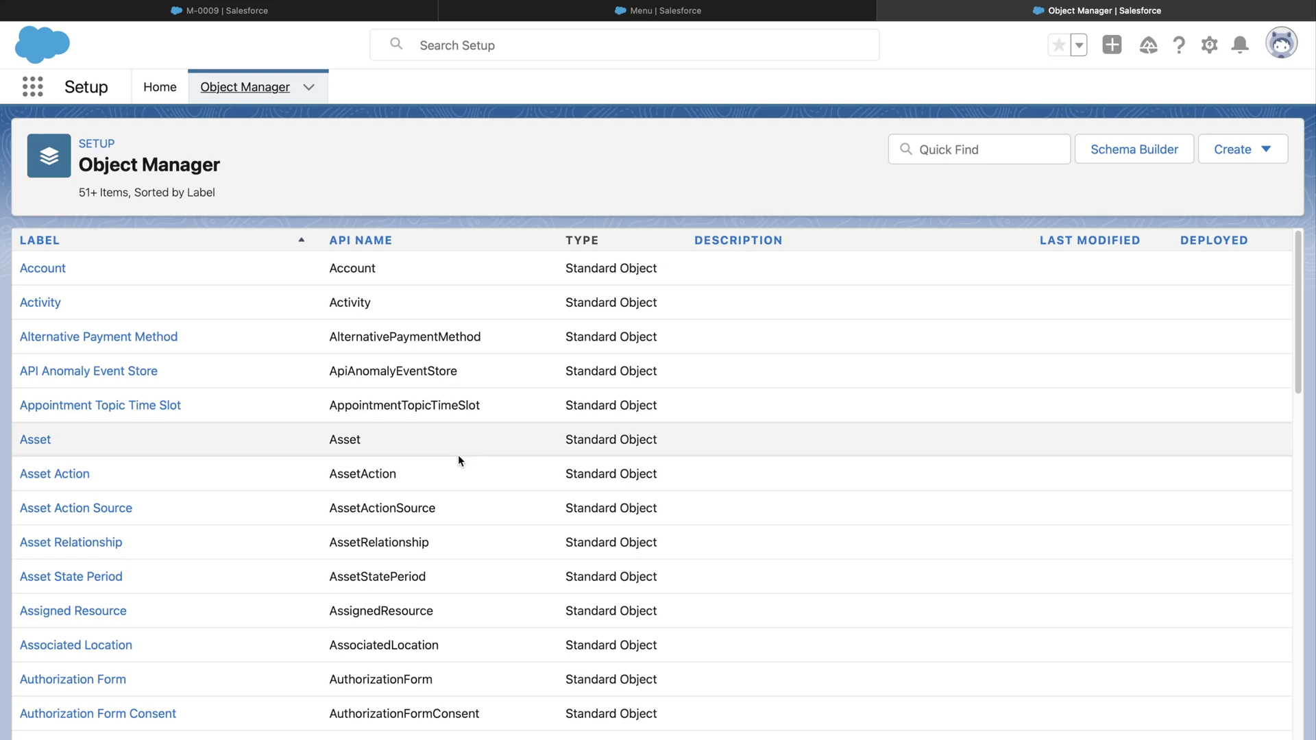
pyautogui.click(998, 149)
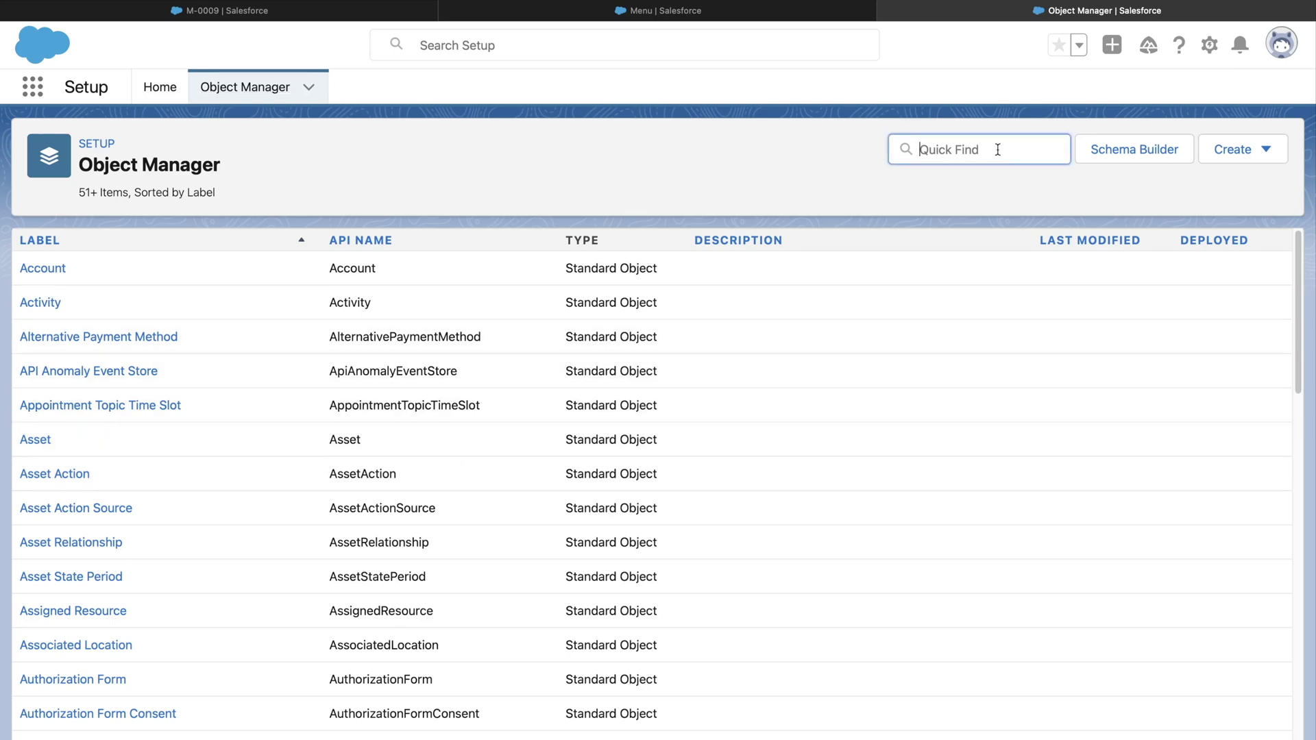
pyautogui.write('Menu')
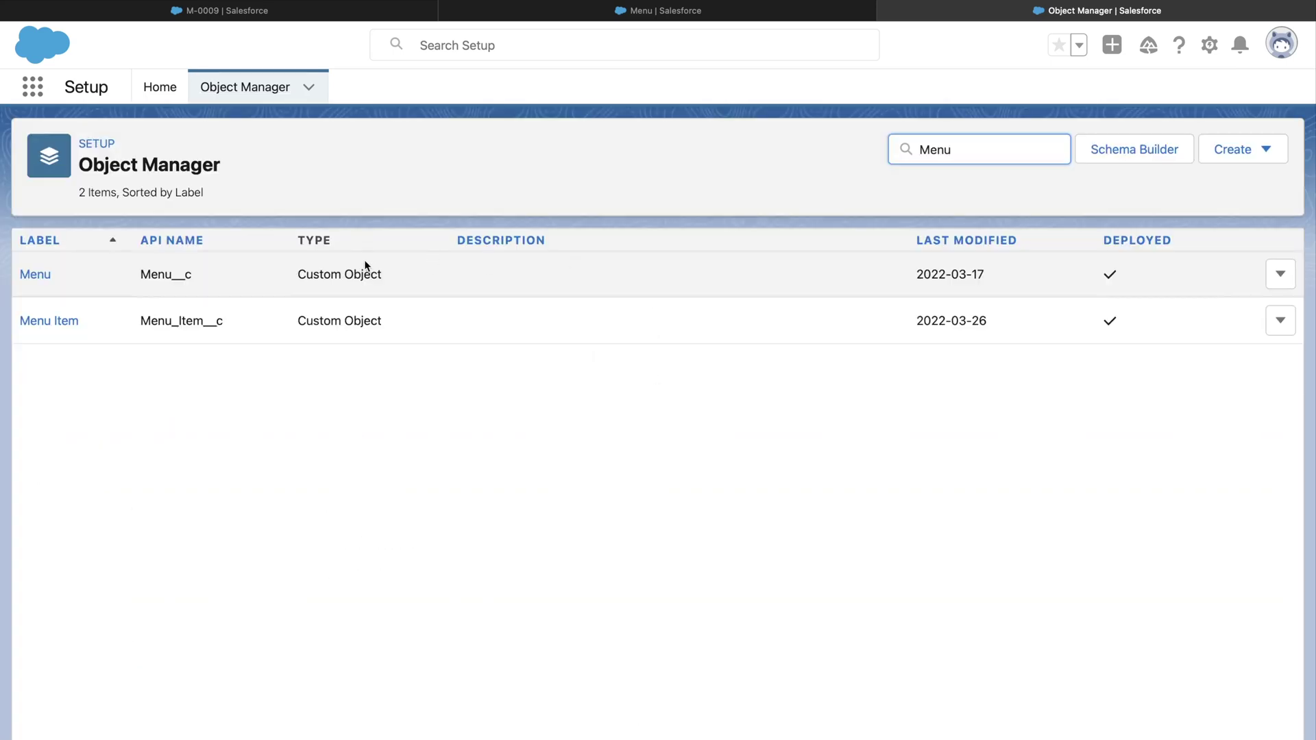
pyautogui.click(36, 278)
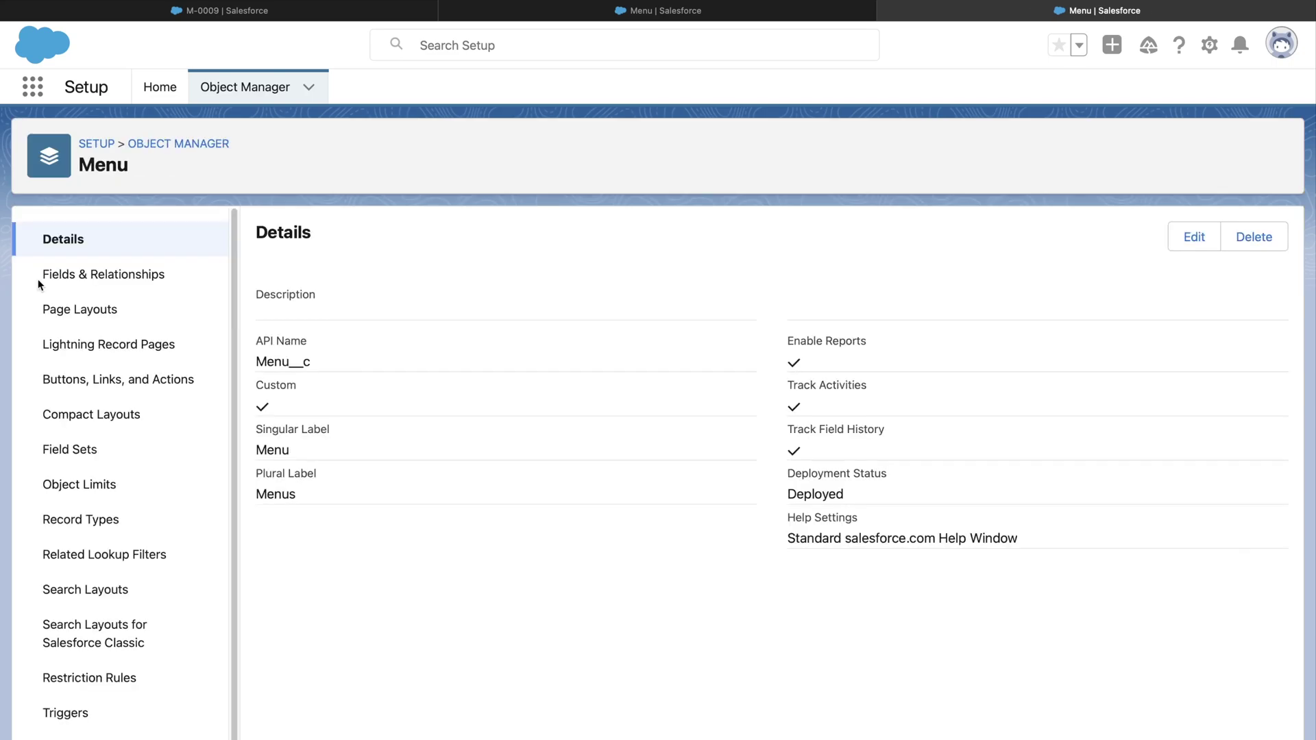
pyautogui.click(130, 379)
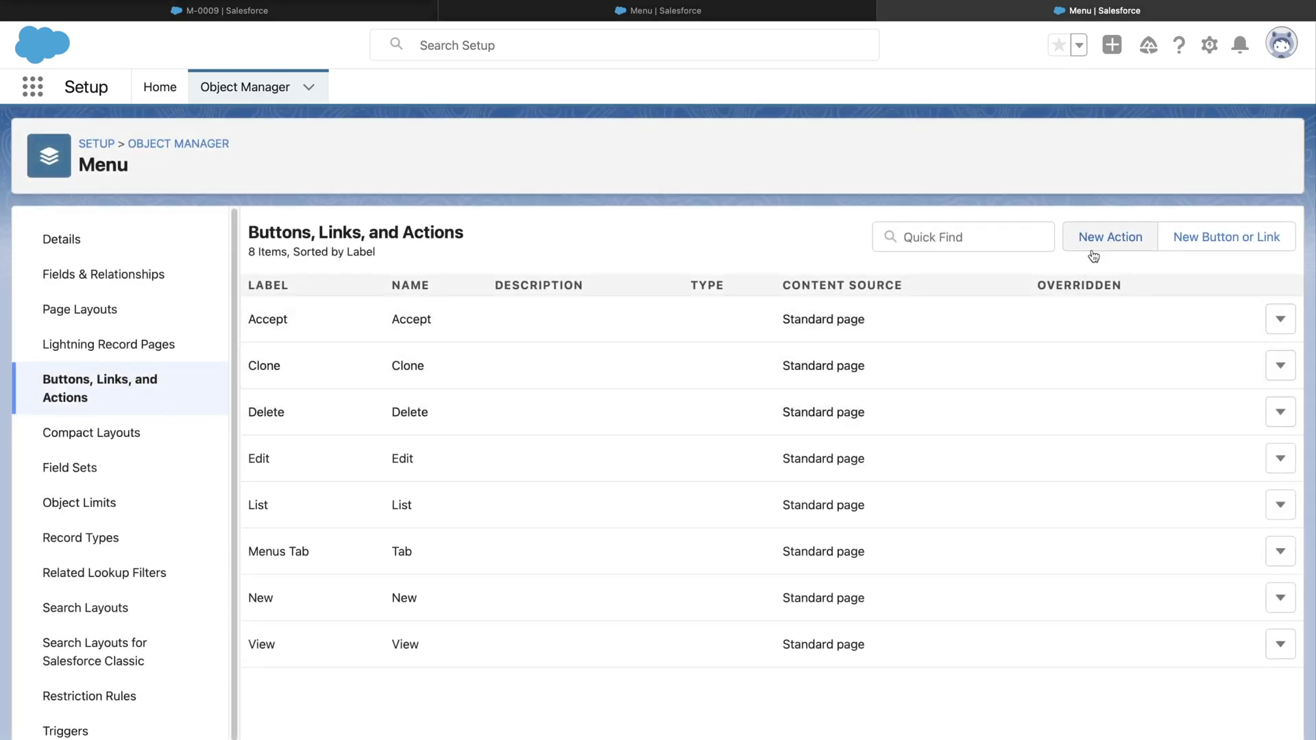
pyautogui.click(1110, 236)
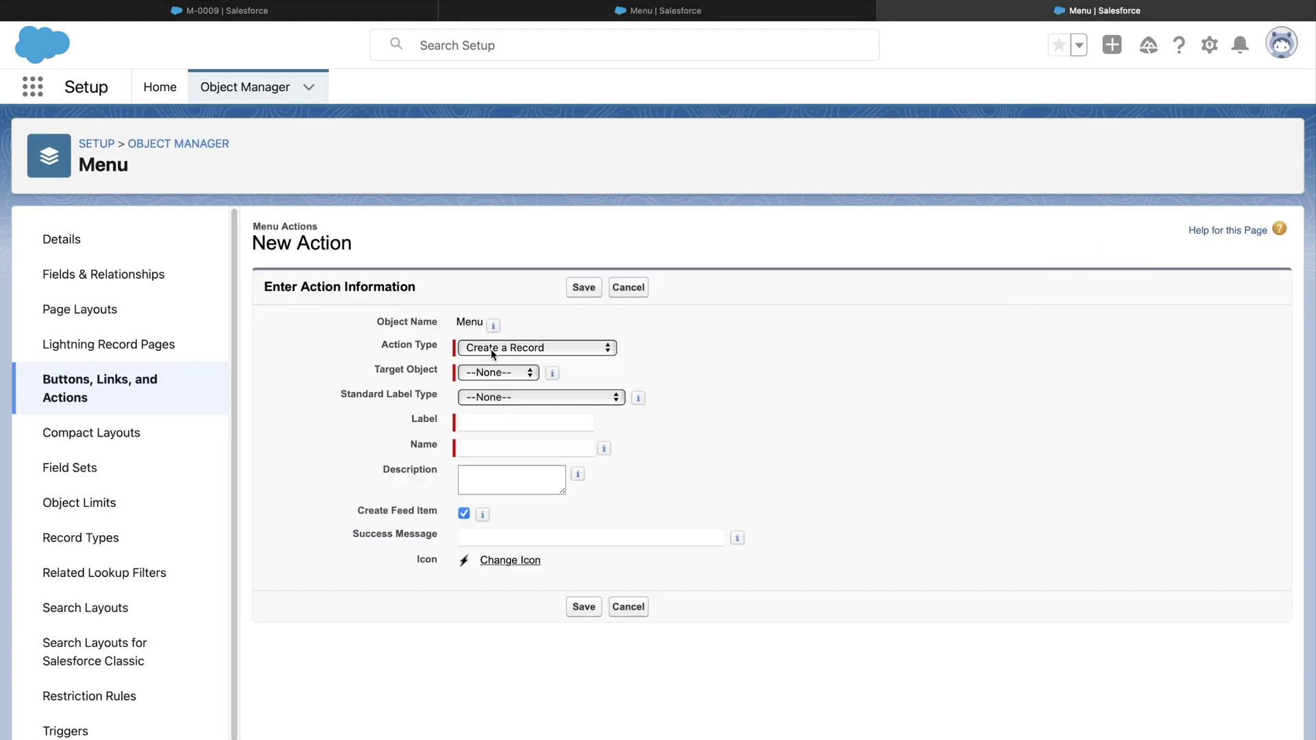
# Save a Lightning Web Component action using c:jmprCloudTech, labelled Show Logo.
pyautogui.click(494, 349)
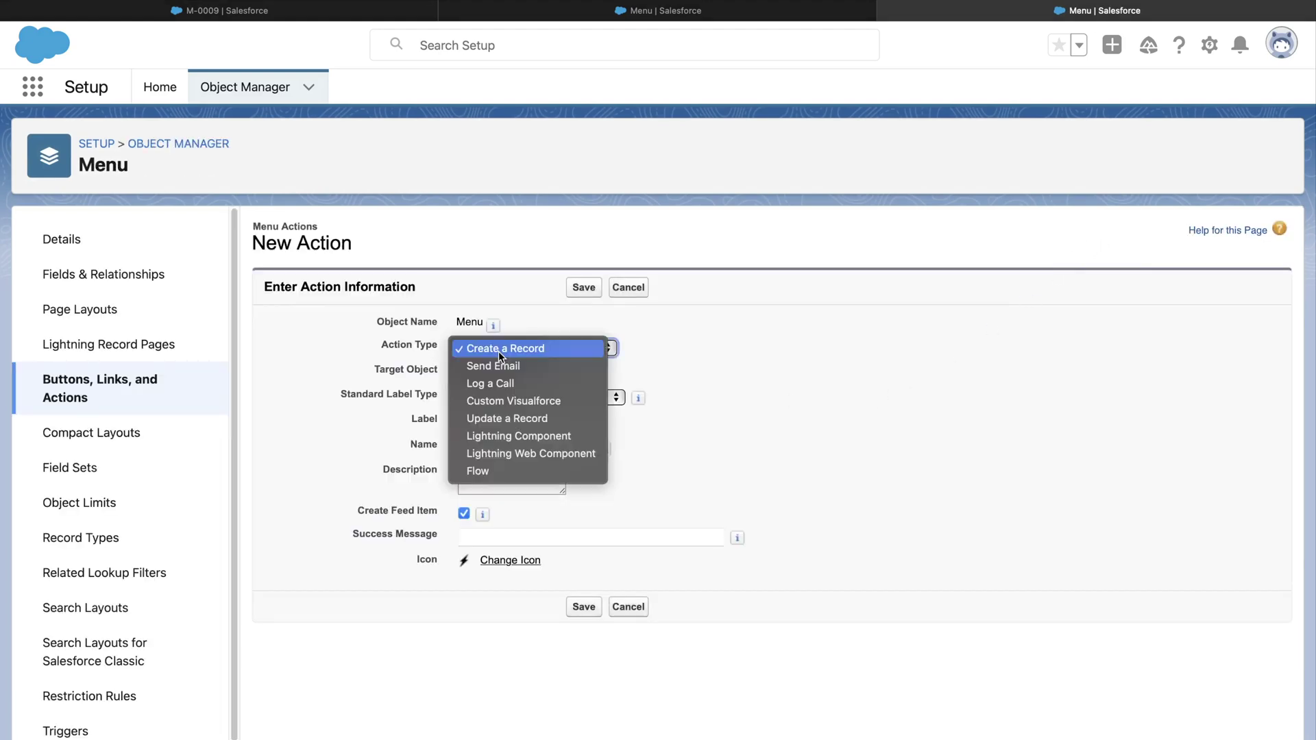
pyautogui.click(525, 455)
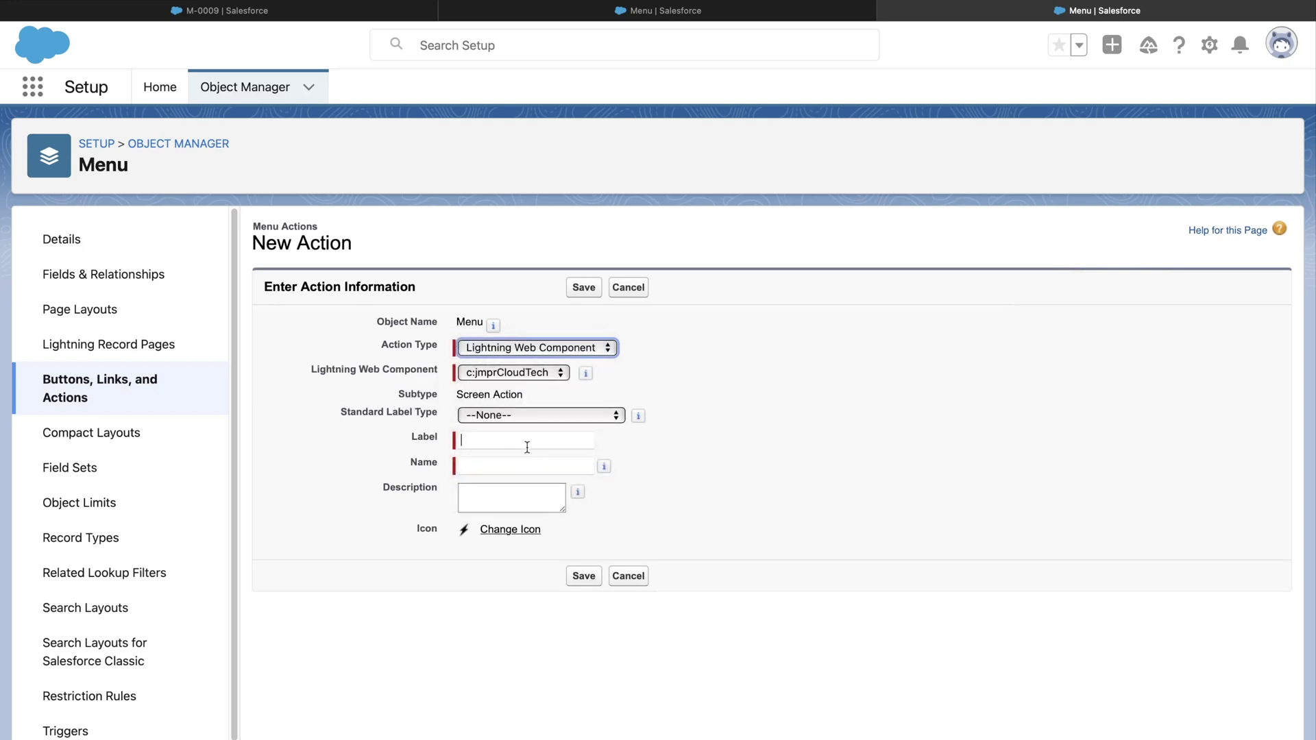
pyautogui.click(532, 378)
pyautogui.click(507, 374)
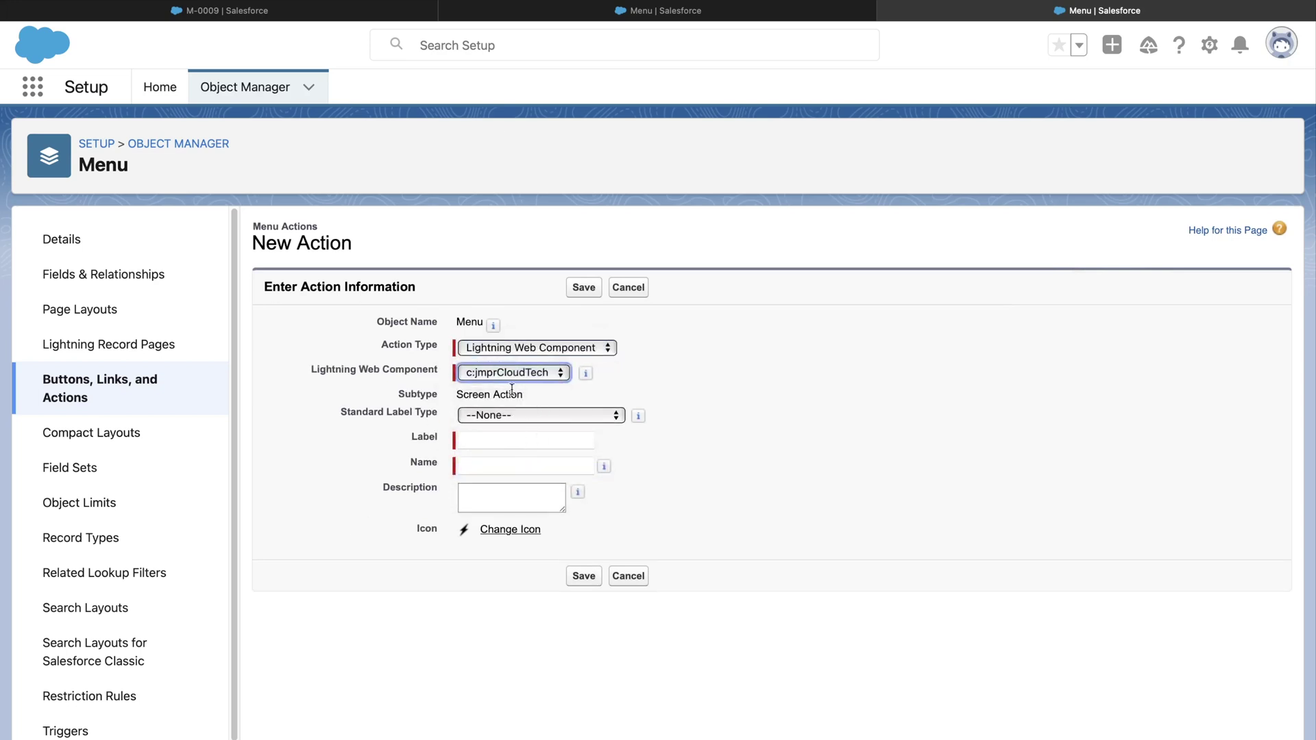
pyautogui.click(520, 415)
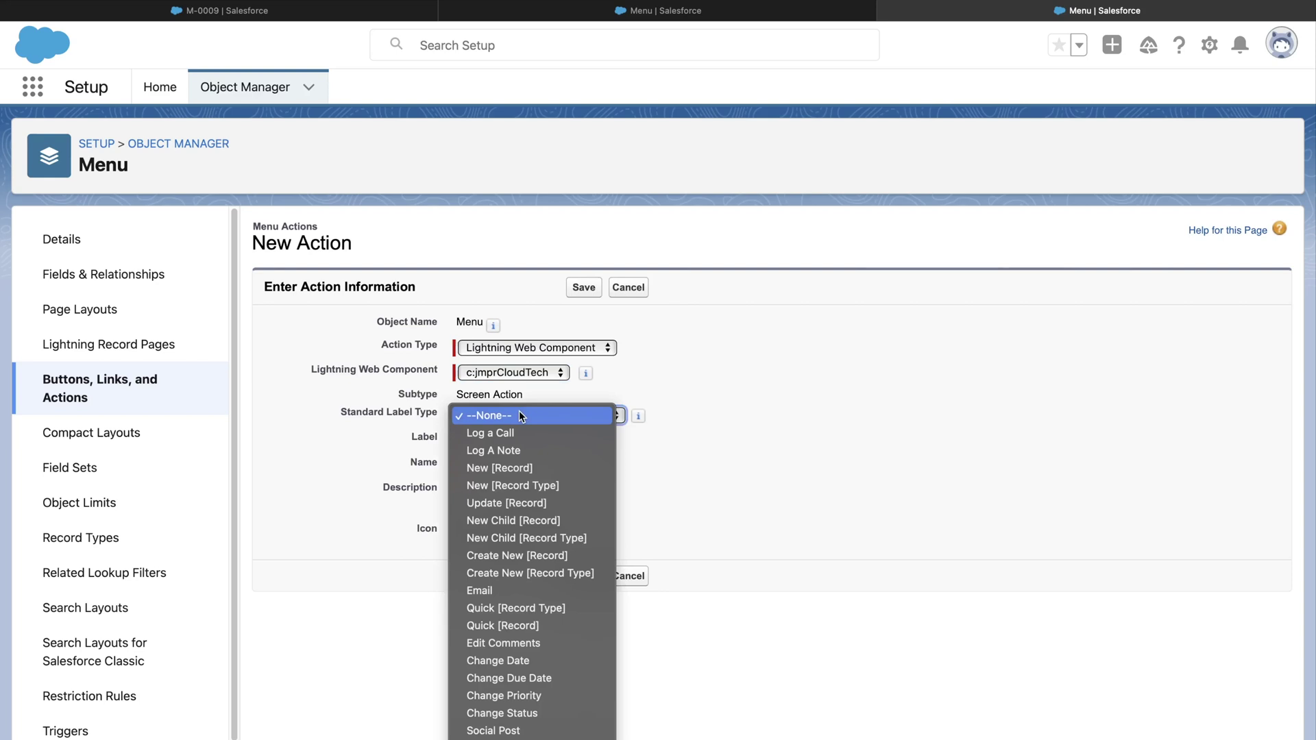
pyautogui.click(520, 415)
pyautogui.click(504, 440)
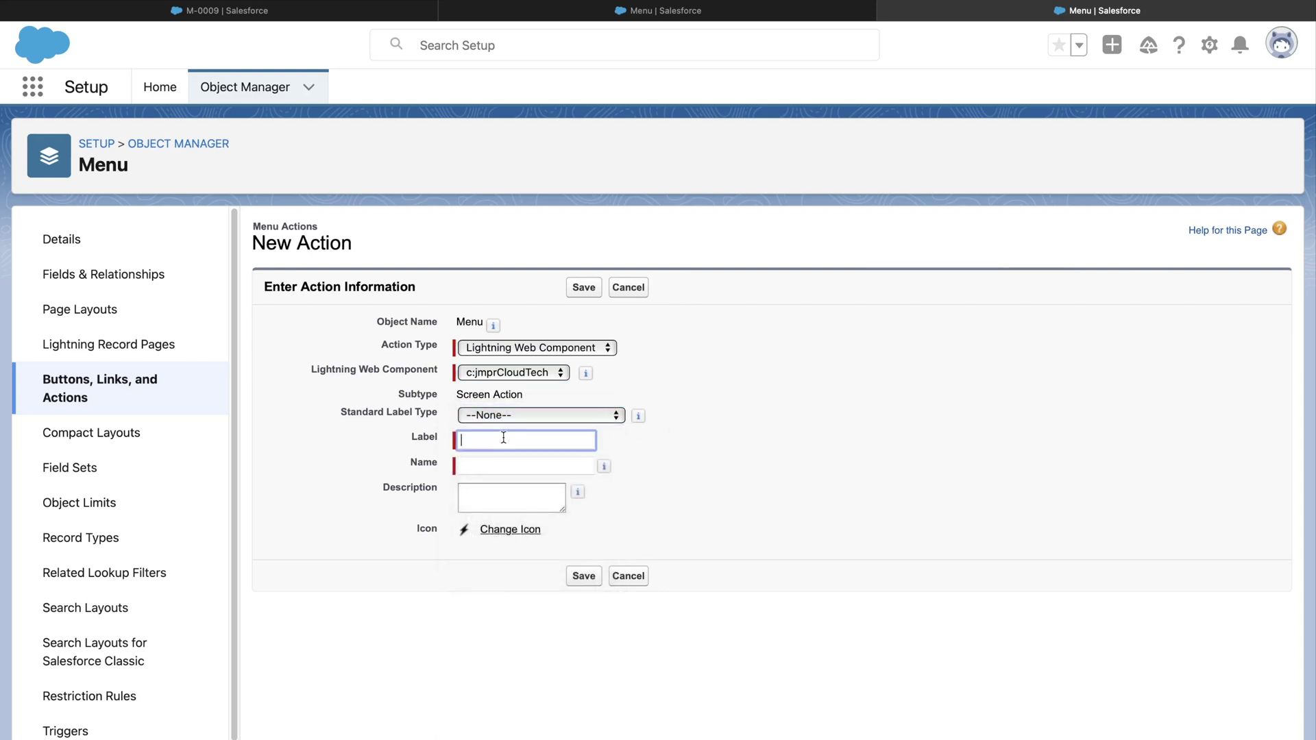
pyautogui.write('Show Logo')
pyautogui.click(711, 480)
pyautogui.click(583, 576)
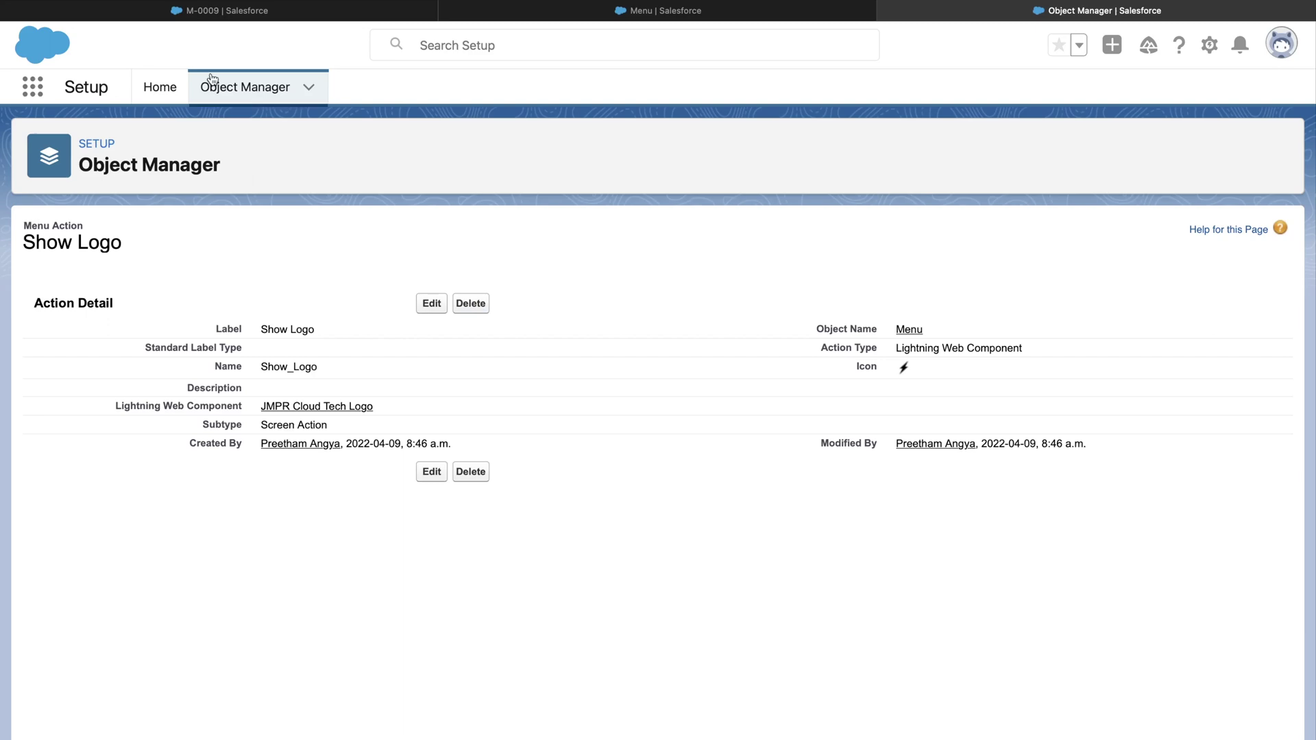
pyautogui.click(160, 87)
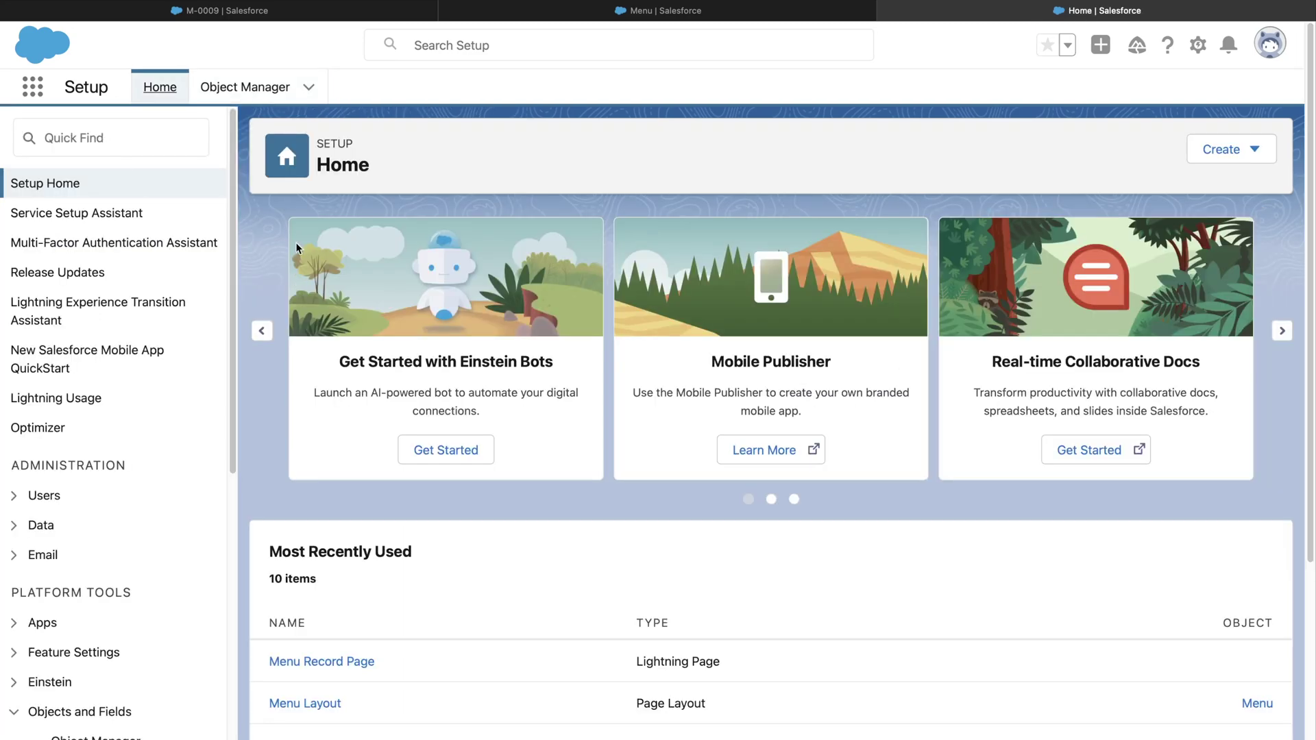
pyautogui.click(245, 85)
# Find the Menu object in Object Manager and go to its Buttons, Links, and Actions.
pyautogui.click(936, 150)
pyautogui.write('Menu')
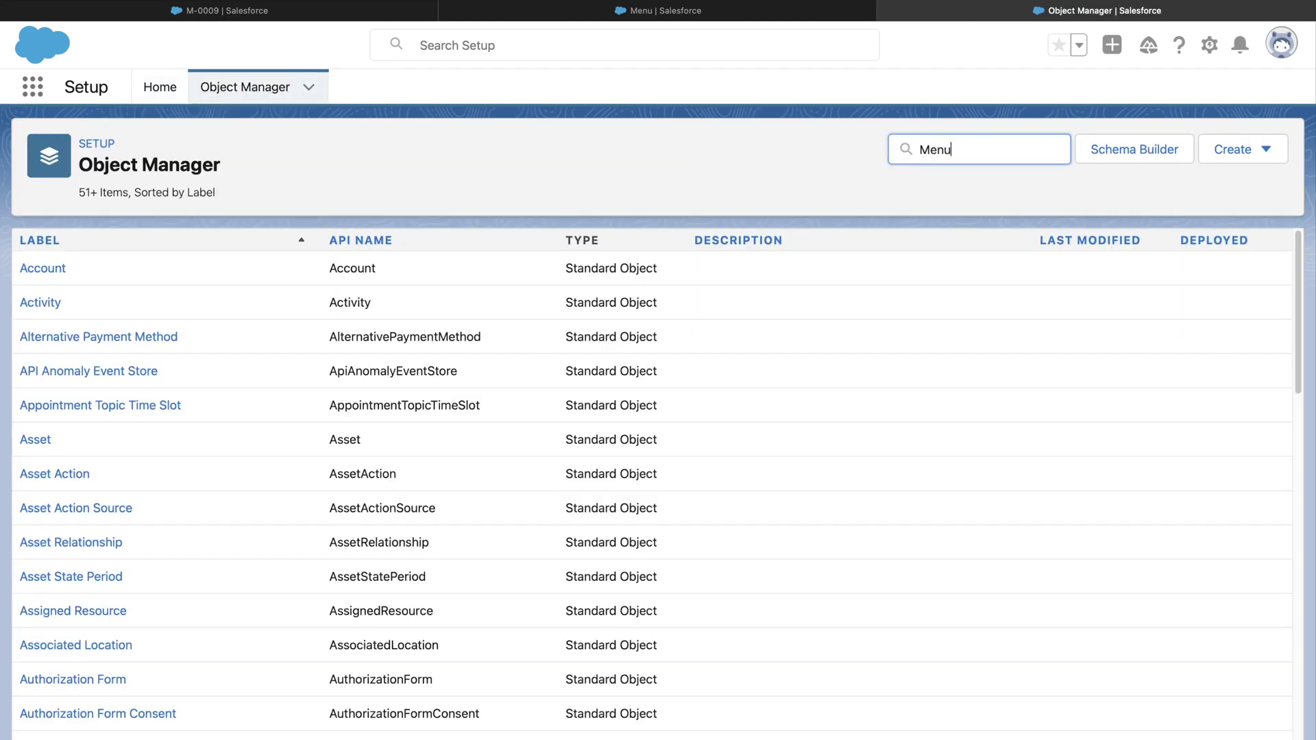
pyautogui.click(33, 275)
pyautogui.click(155, 378)
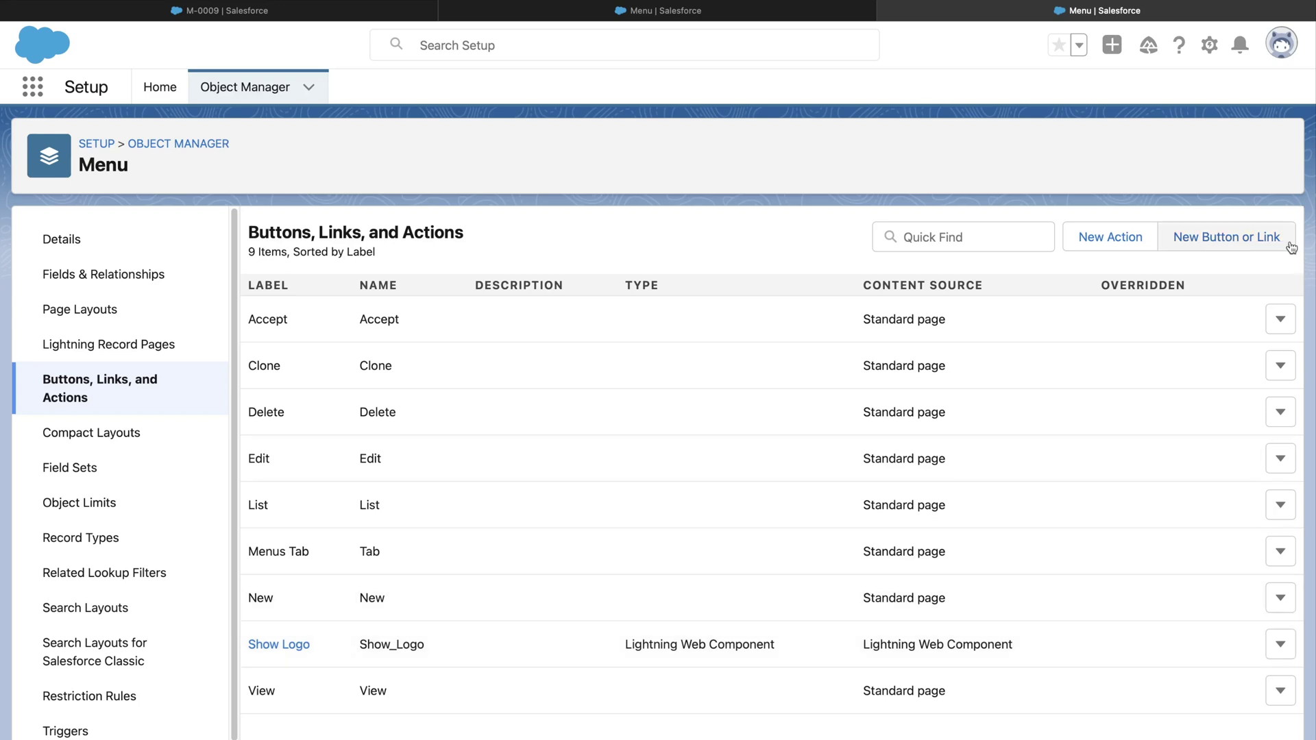
# Create a 'JMPR Cloud Tech' detail-page link with the pasted YouTube channel URL and save it.
pyautogui.click(1251, 240)
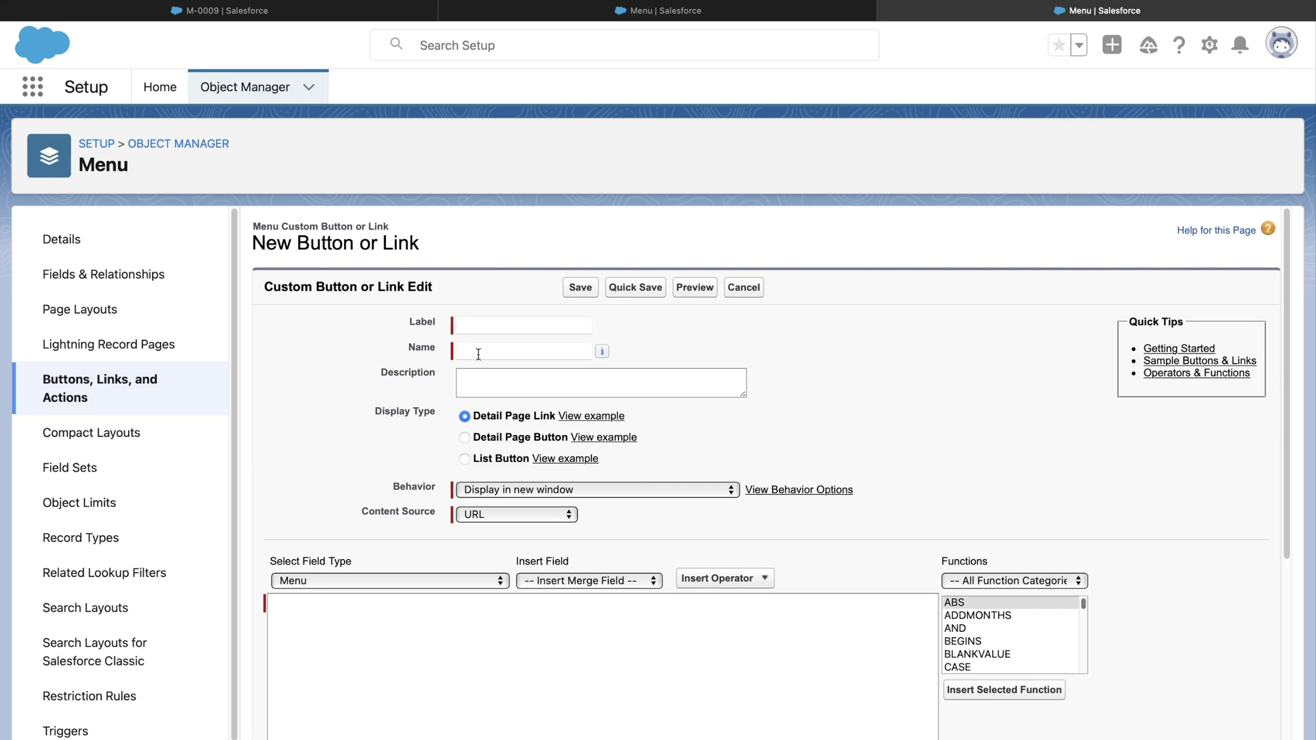
pyautogui.click(489, 328)
pyautogui.write('JMPR Cloud')
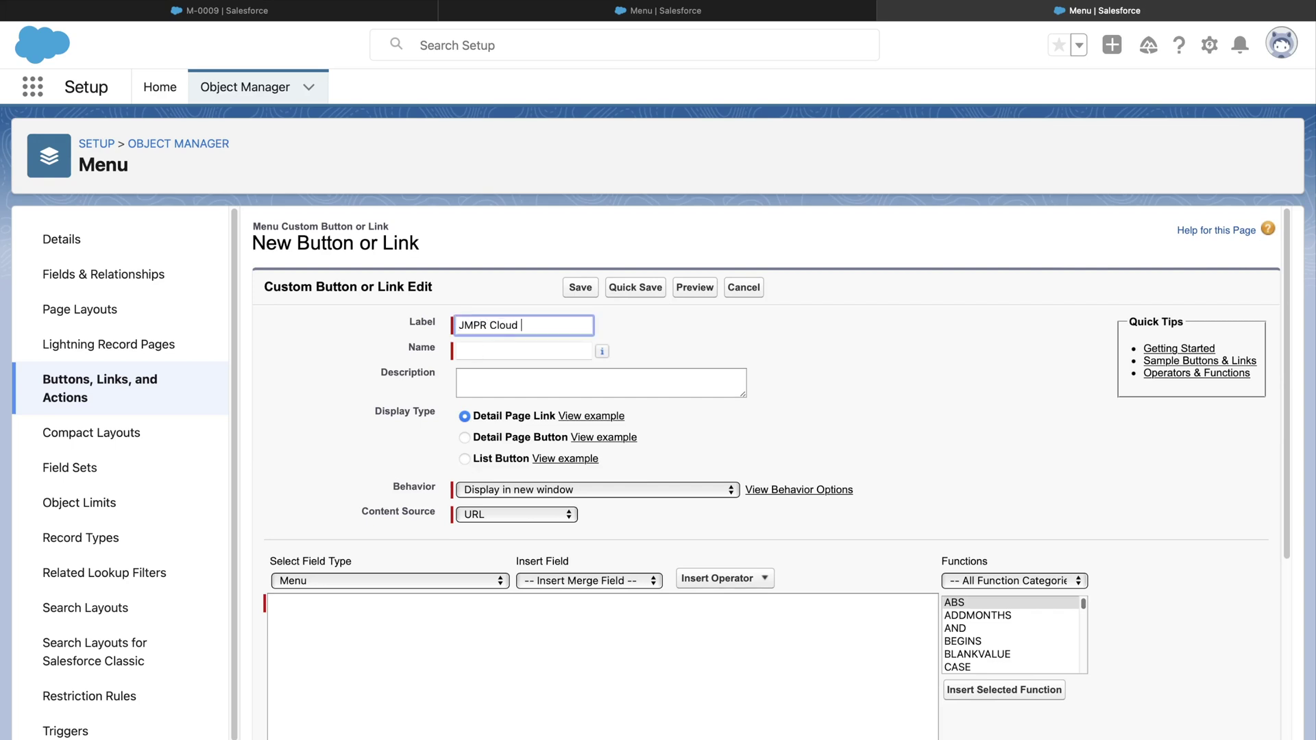
pyautogui.write(' Tech')
pyautogui.click(491, 427)
pyautogui.click(403, 610)
pyautogui.write('https://www.youtube.com/channel/UCx0N5CBIQUN1RkJfRpZfbOg')
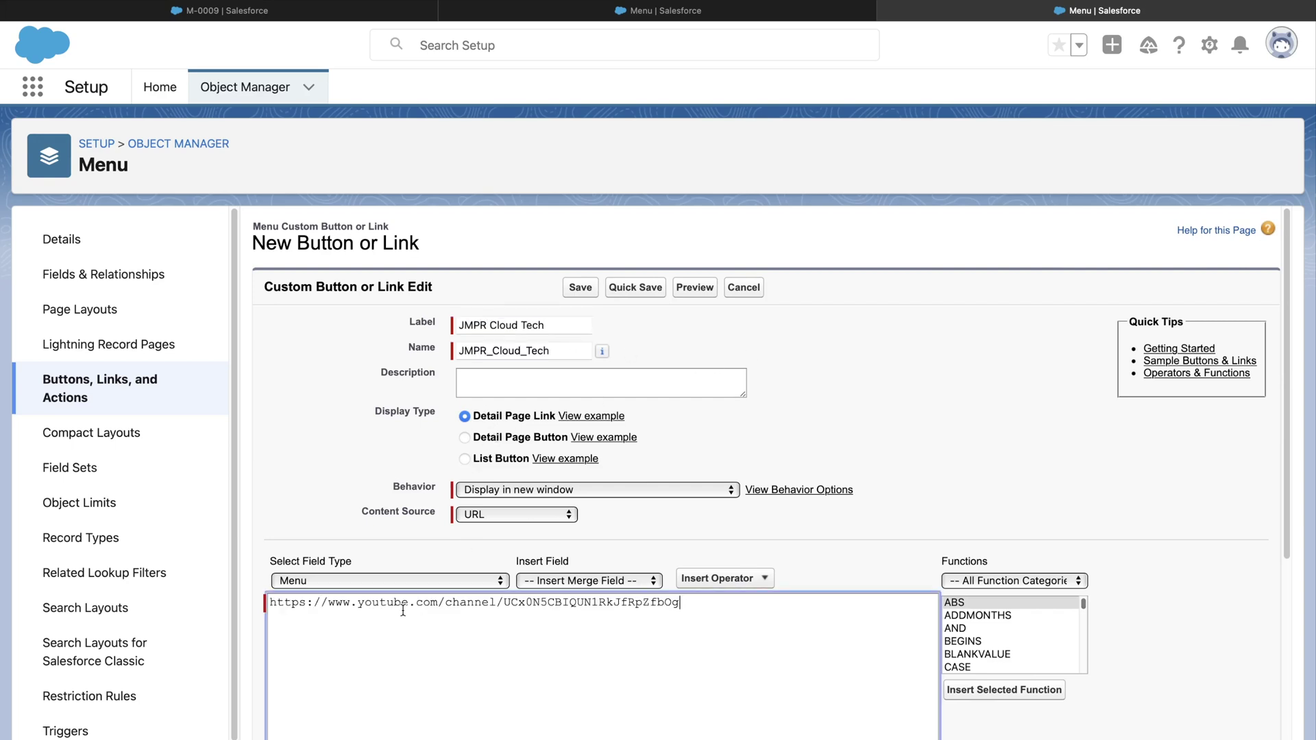
pyautogui.click(586, 288)
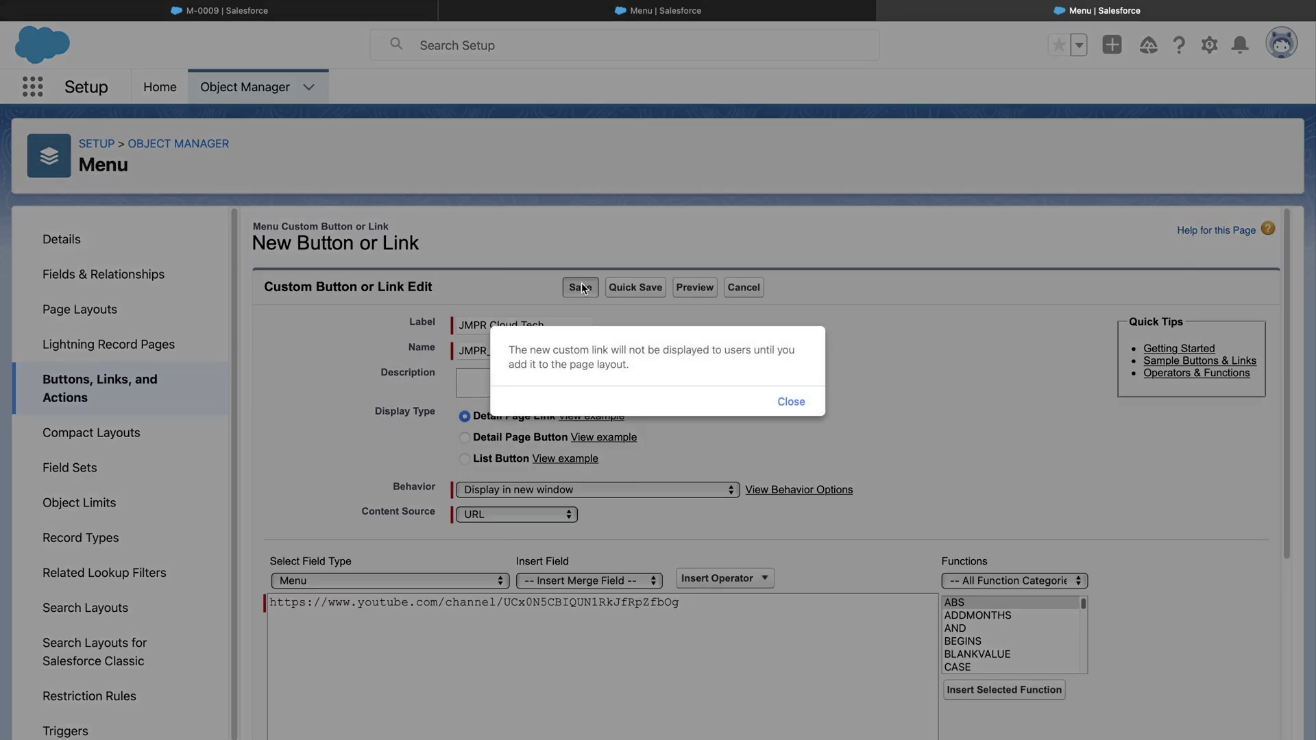
pyautogui.click(789, 402)
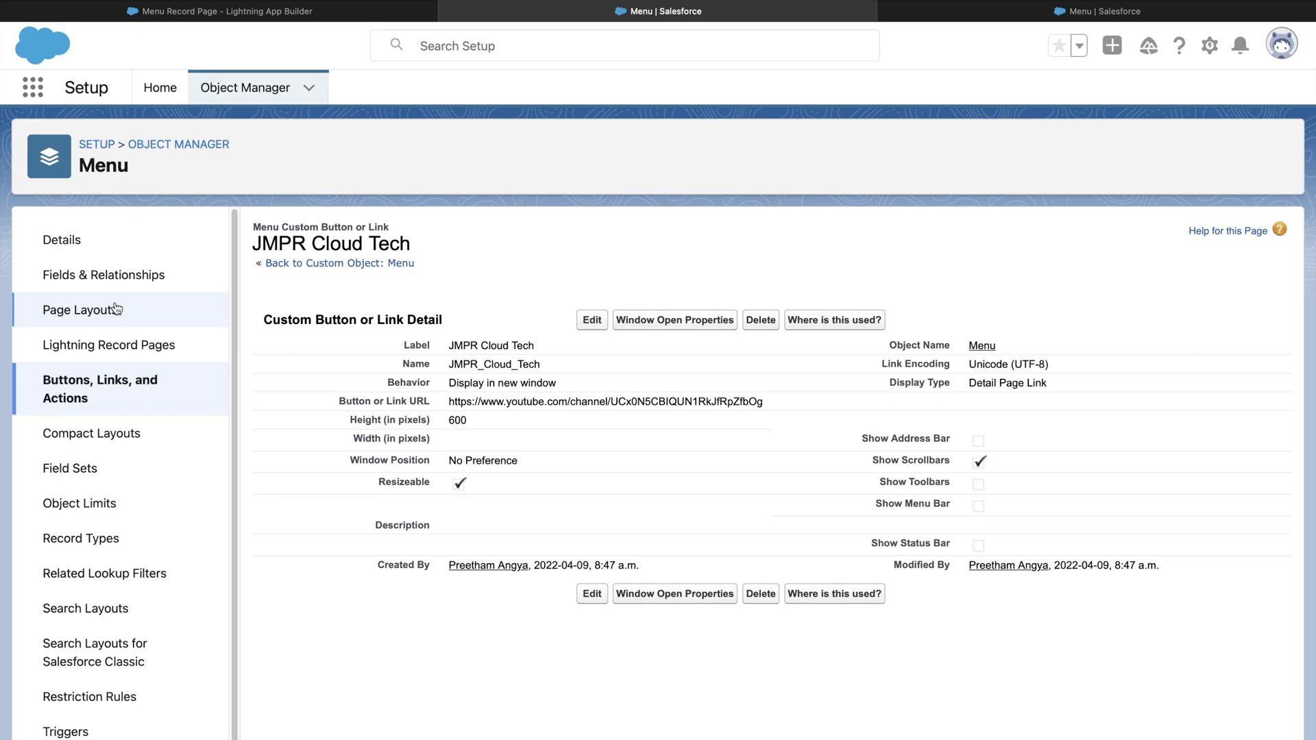
pyautogui.click(115, 309)
# In Menu (NA Sales) Layout, override the predefined Lightning actions and add Show Logo.
pyautogui.click(319, 320)
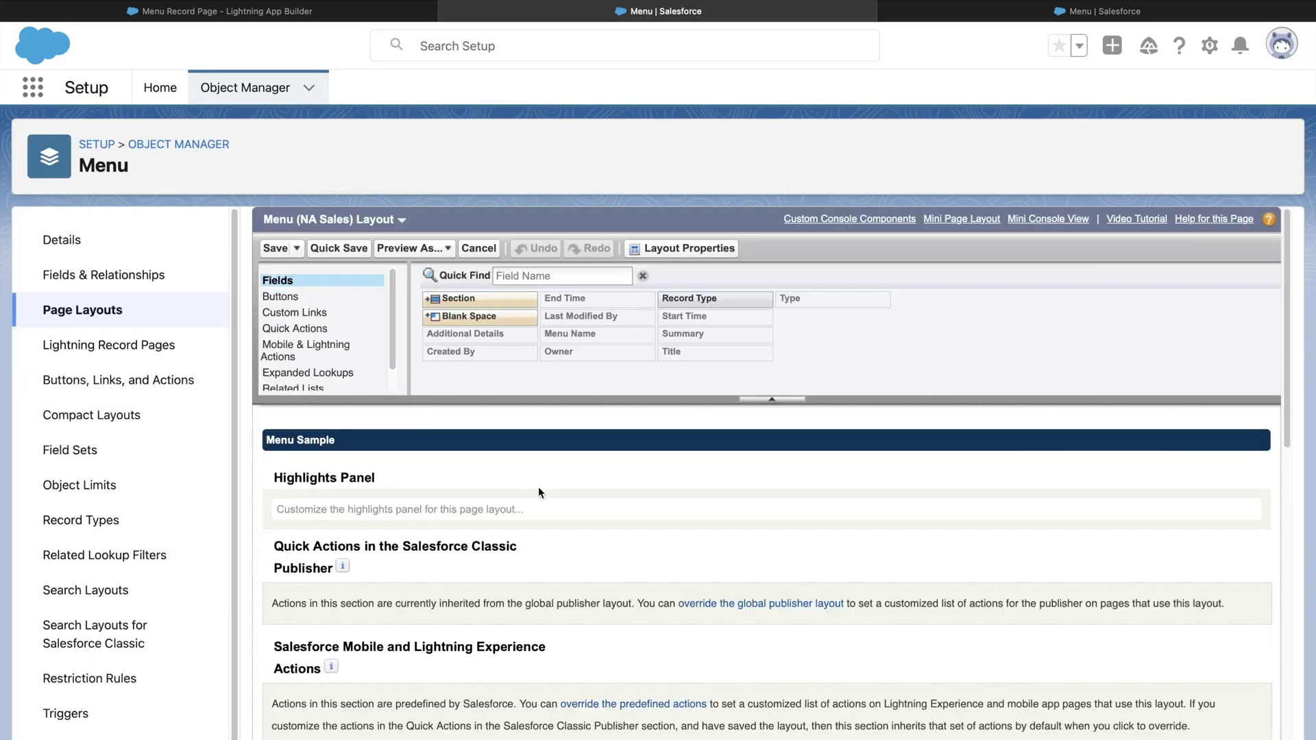
pyautogui.scroll(-3, 613, 583)
pyautogui.click(634, 477)
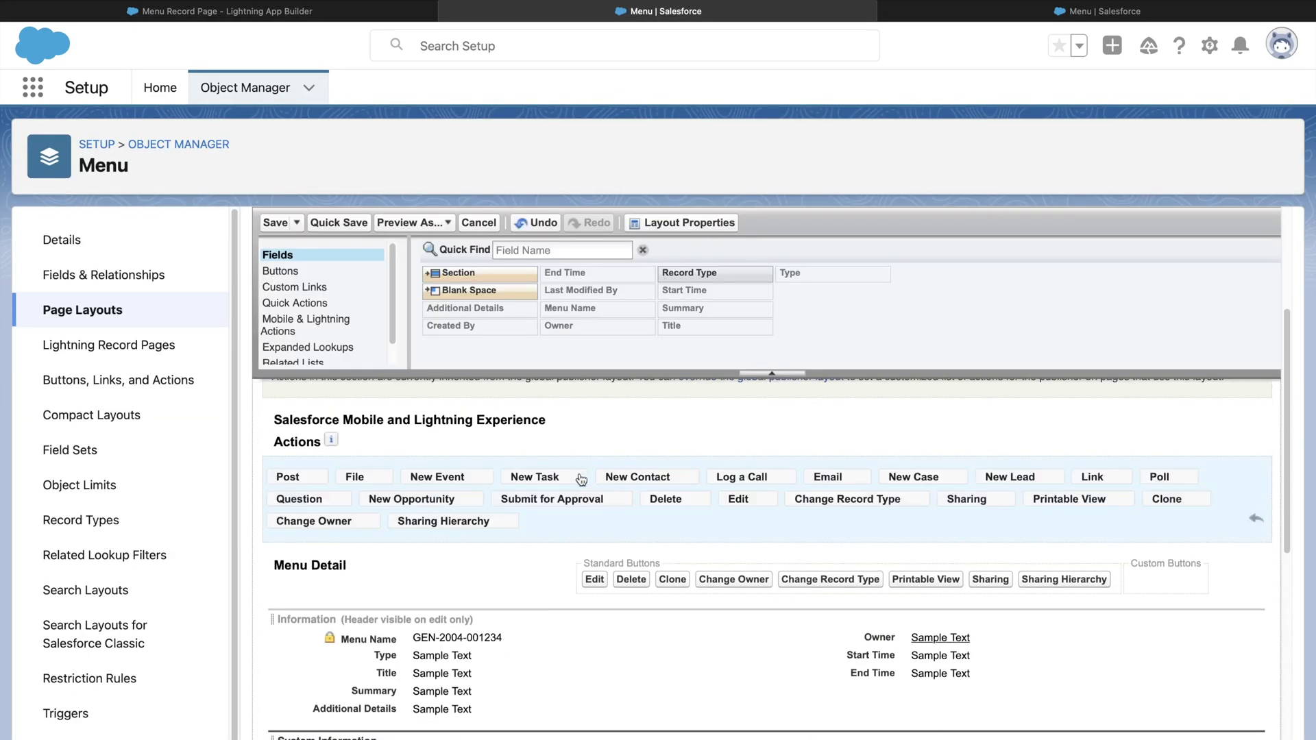
pyautogui.click(309, 321)
pyautogui.moveTo(1157, 291); pyautogui.dragTo(576, 610)
# Place the JMPR Cloud Tech link in the Custom Links section and save the layout.
pyautogui.click(318, 287)
pyautogui.scroll(-3, 480, 549)
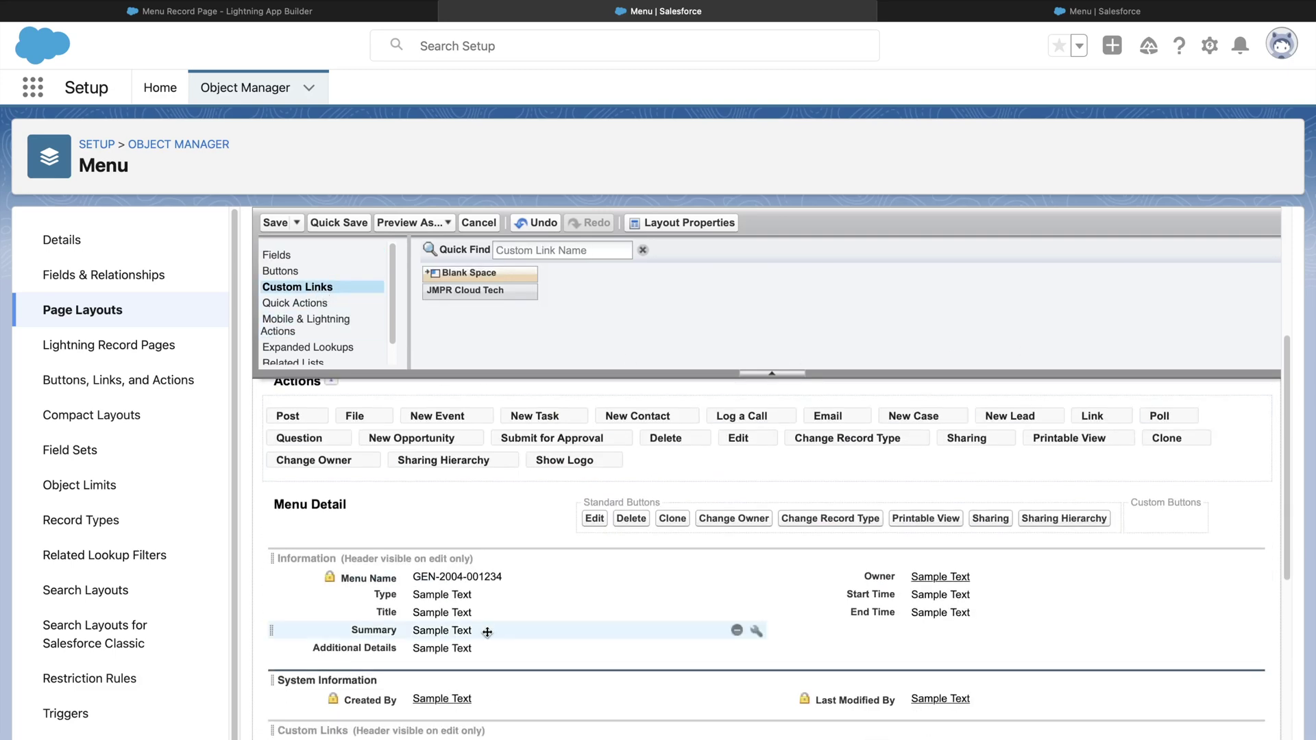
pyautogui.moveTo(483, 291); pyautogui.dragTo(432, 510)
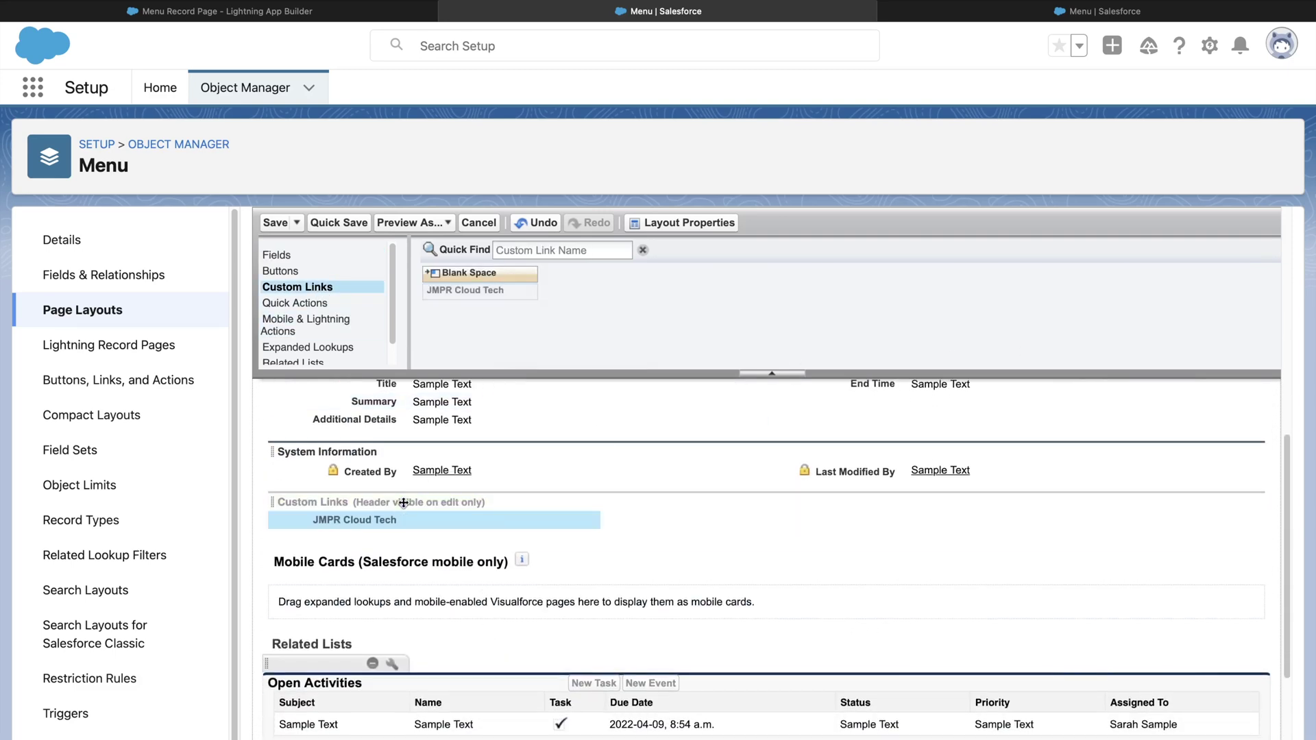
pyautogui.click(1256, 502)
pyautogui.click(720, 494)
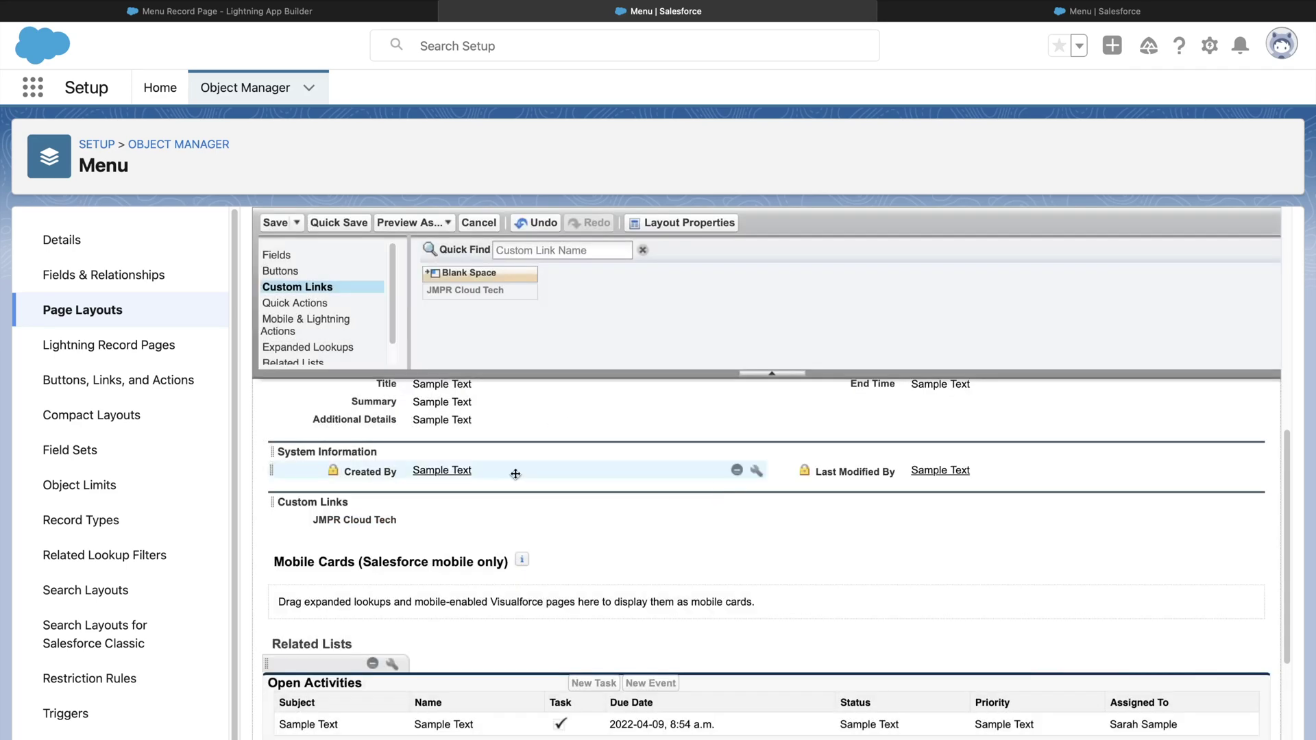
pyautogui.click(275, 222)
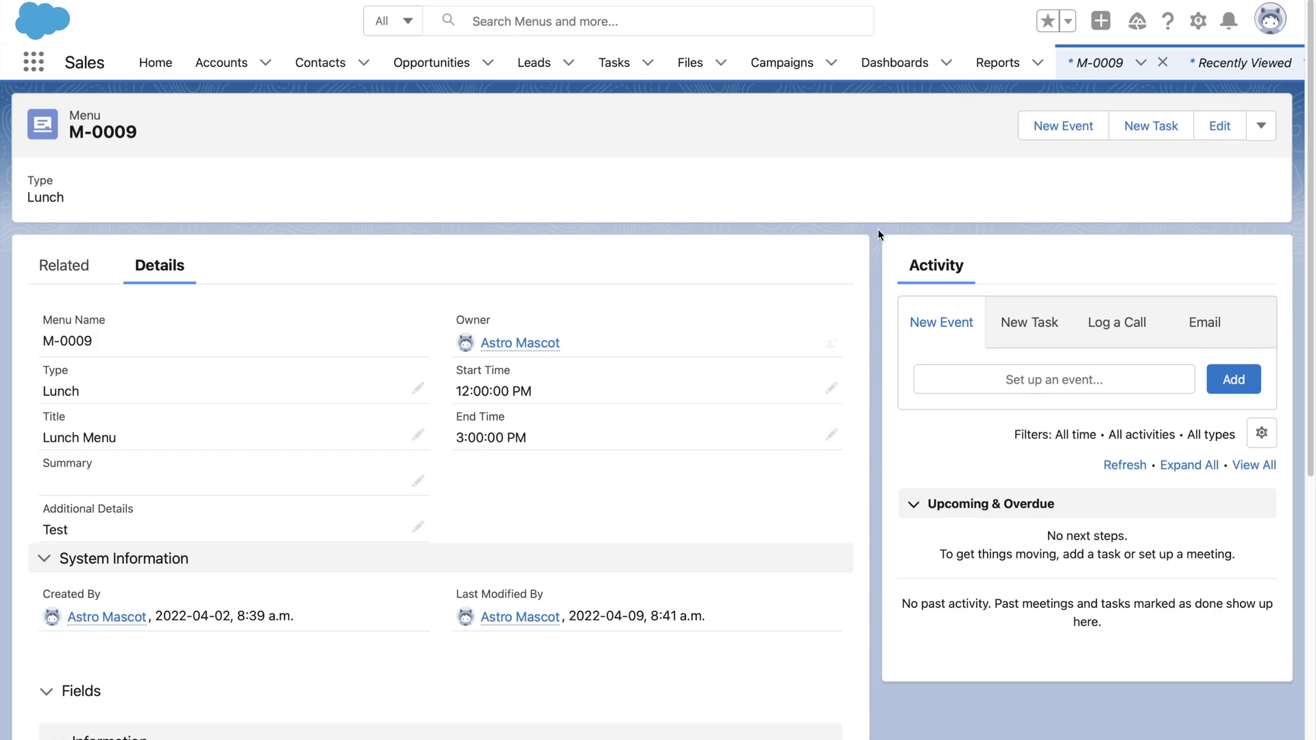
# Reload record M-0009 and follow the JMPR Cloud Tech link to the YouTube channel, then return.
pyautogui.press('super+r')
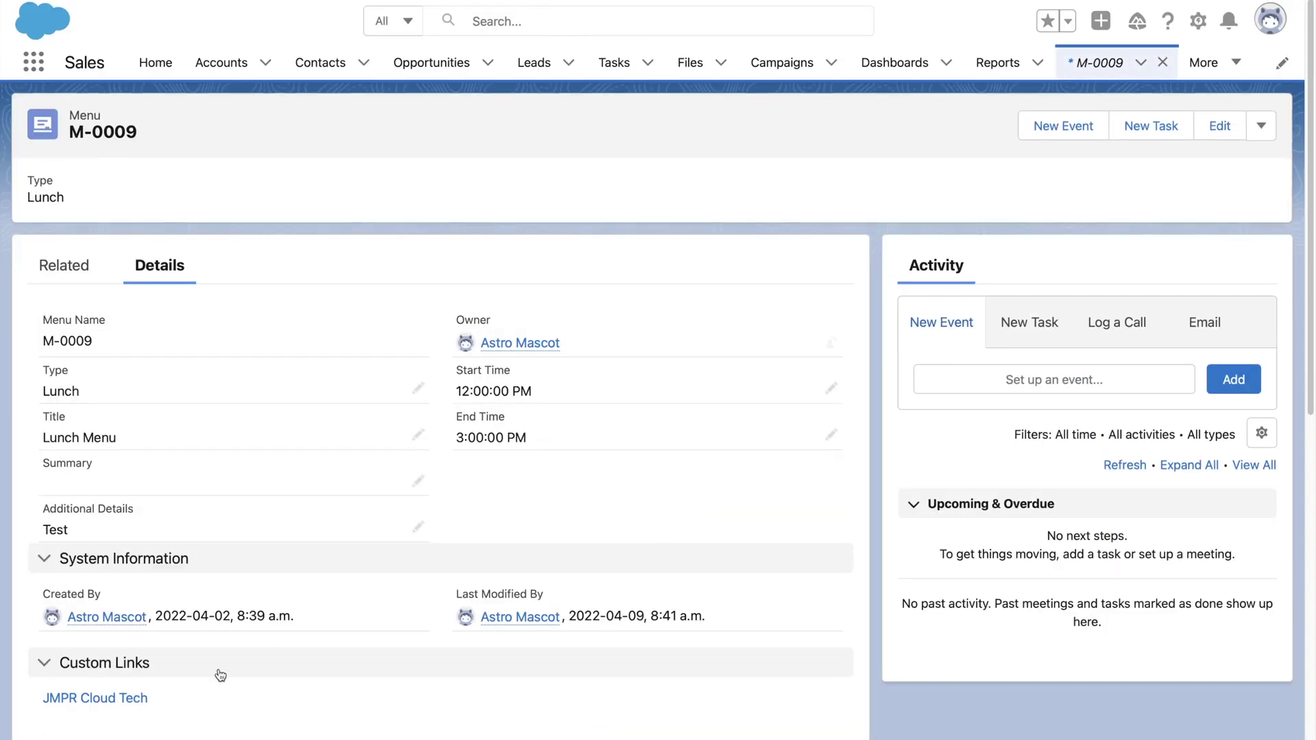
pyautogui.click(97, 699)
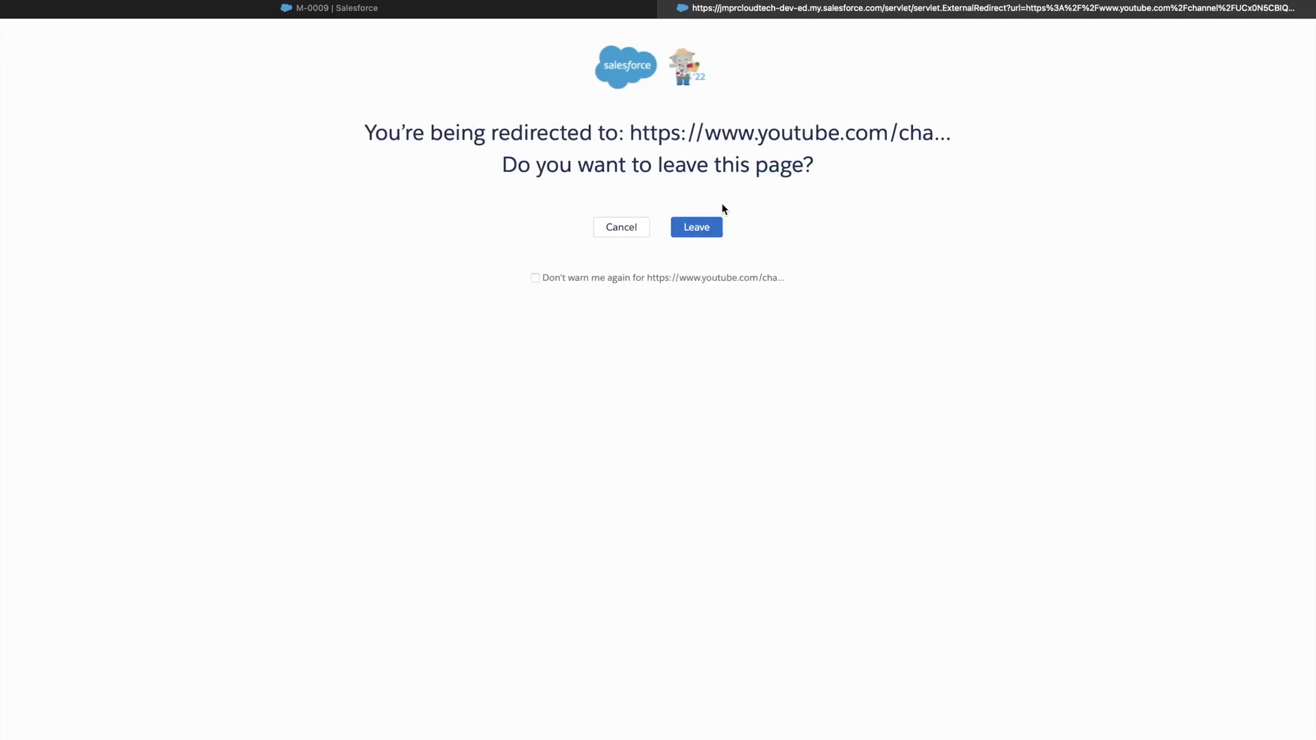
pyautogui.click(702, 231)
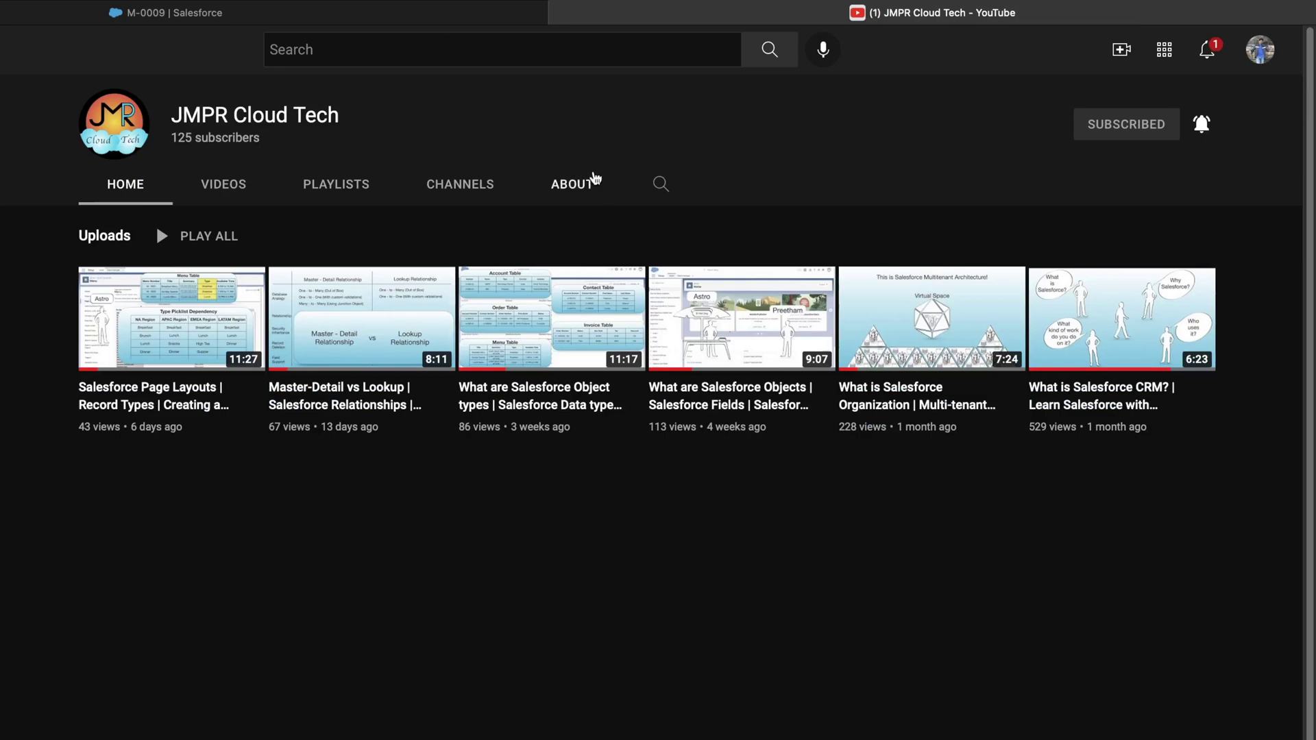
pyautogui.click(545, 13)
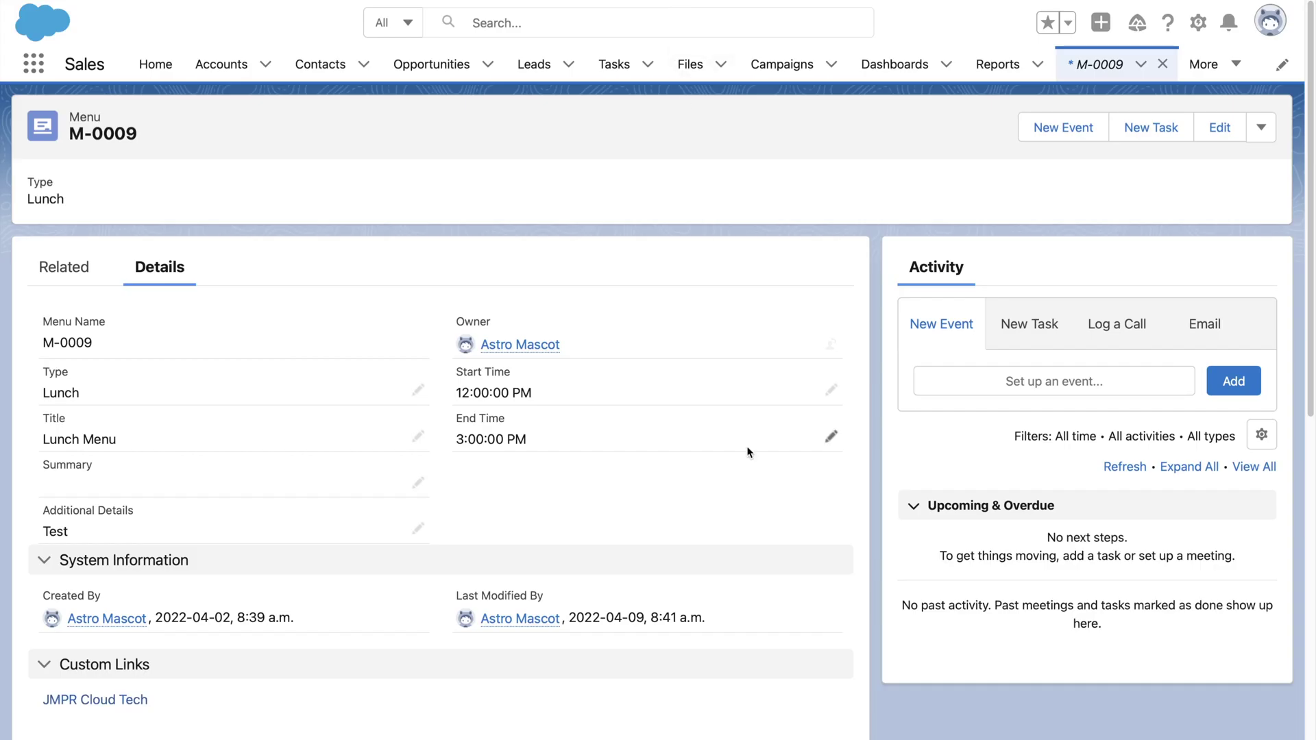
# Run the Show Logo action from the record's actions menu and close the logo window.
pyautogui.click(1261, 127)
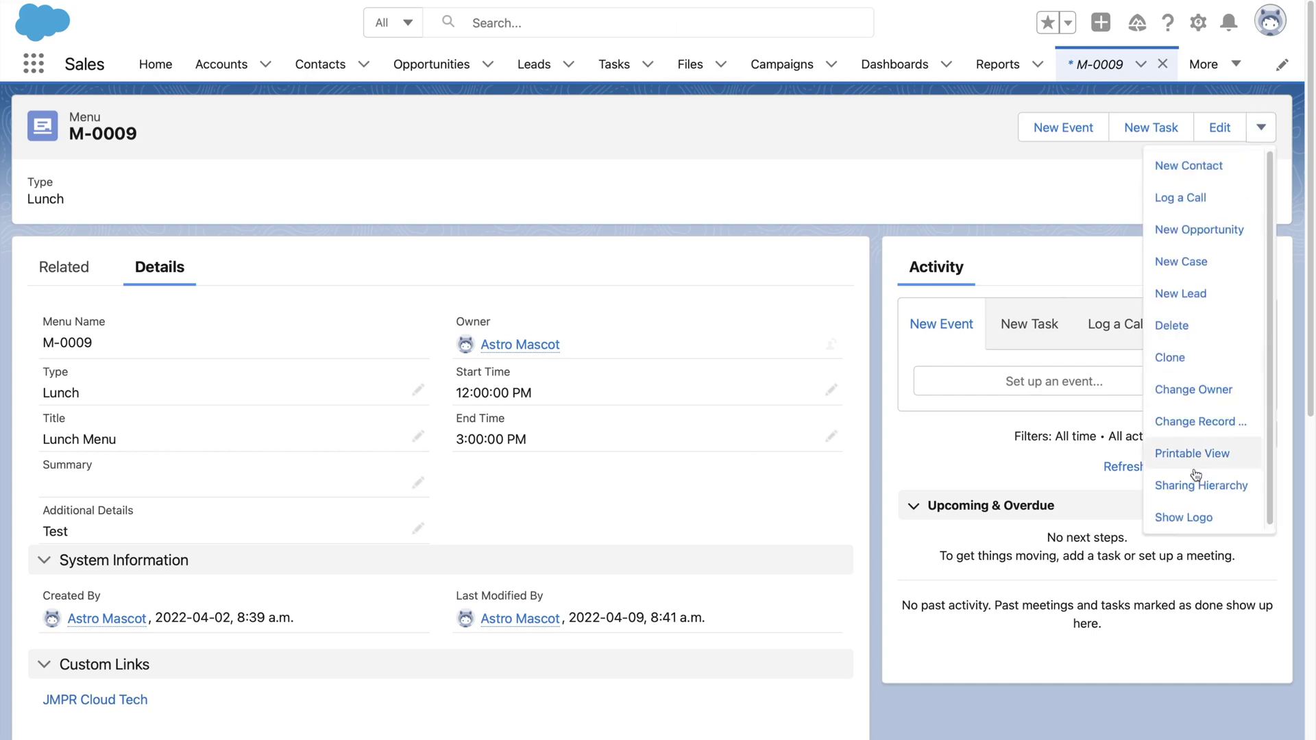
pyautogui.click(1190, 519)
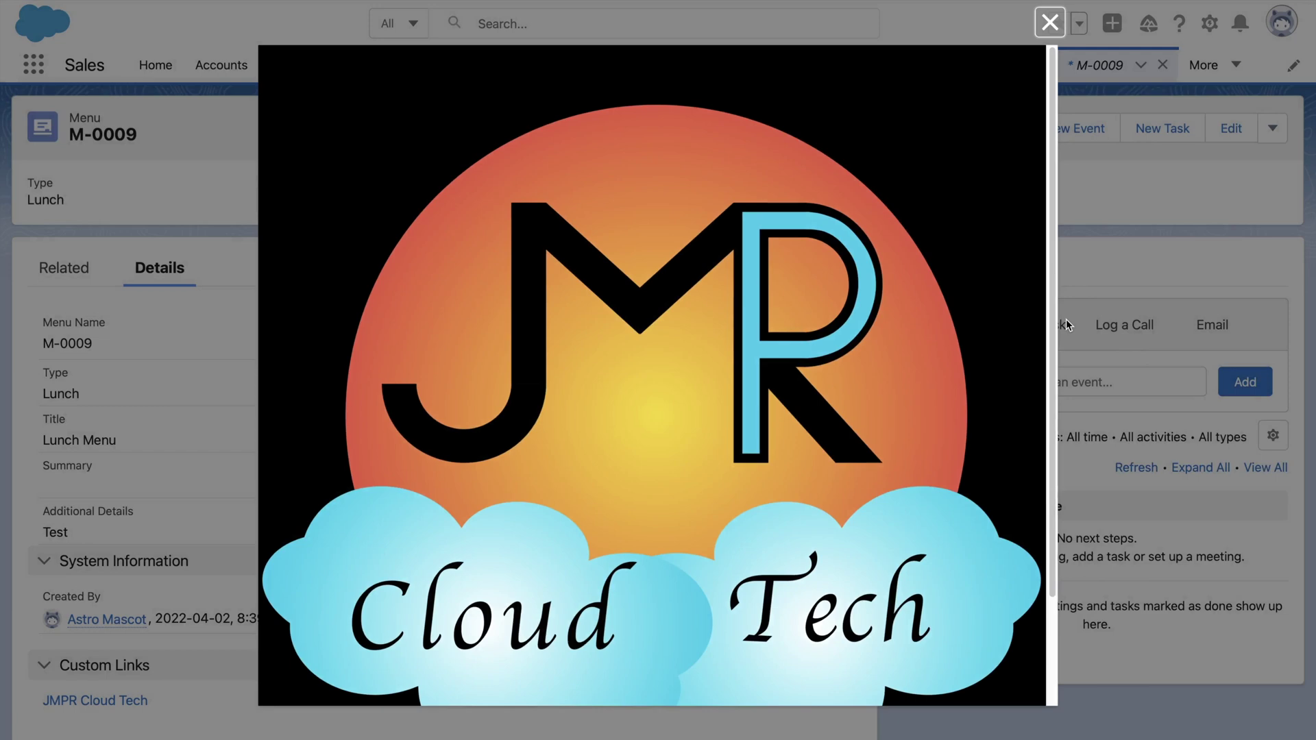
pyautogui.click(1061, 26)
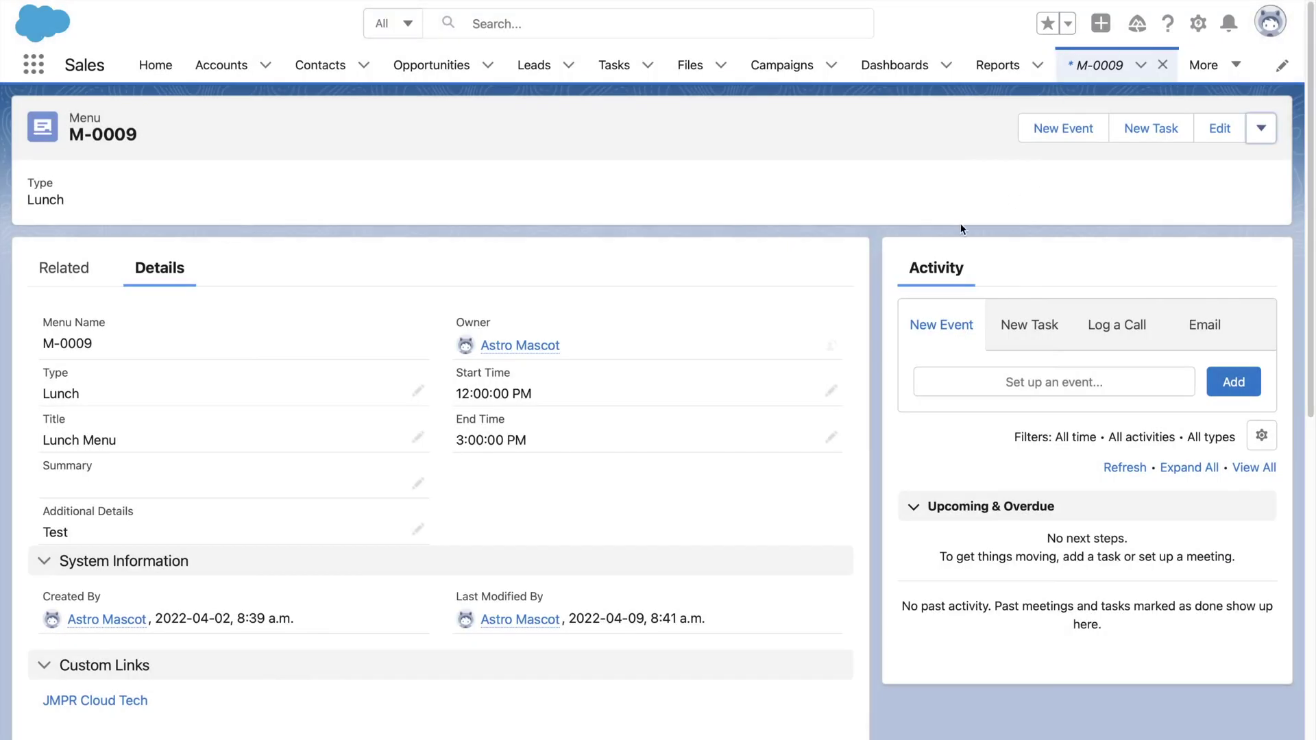